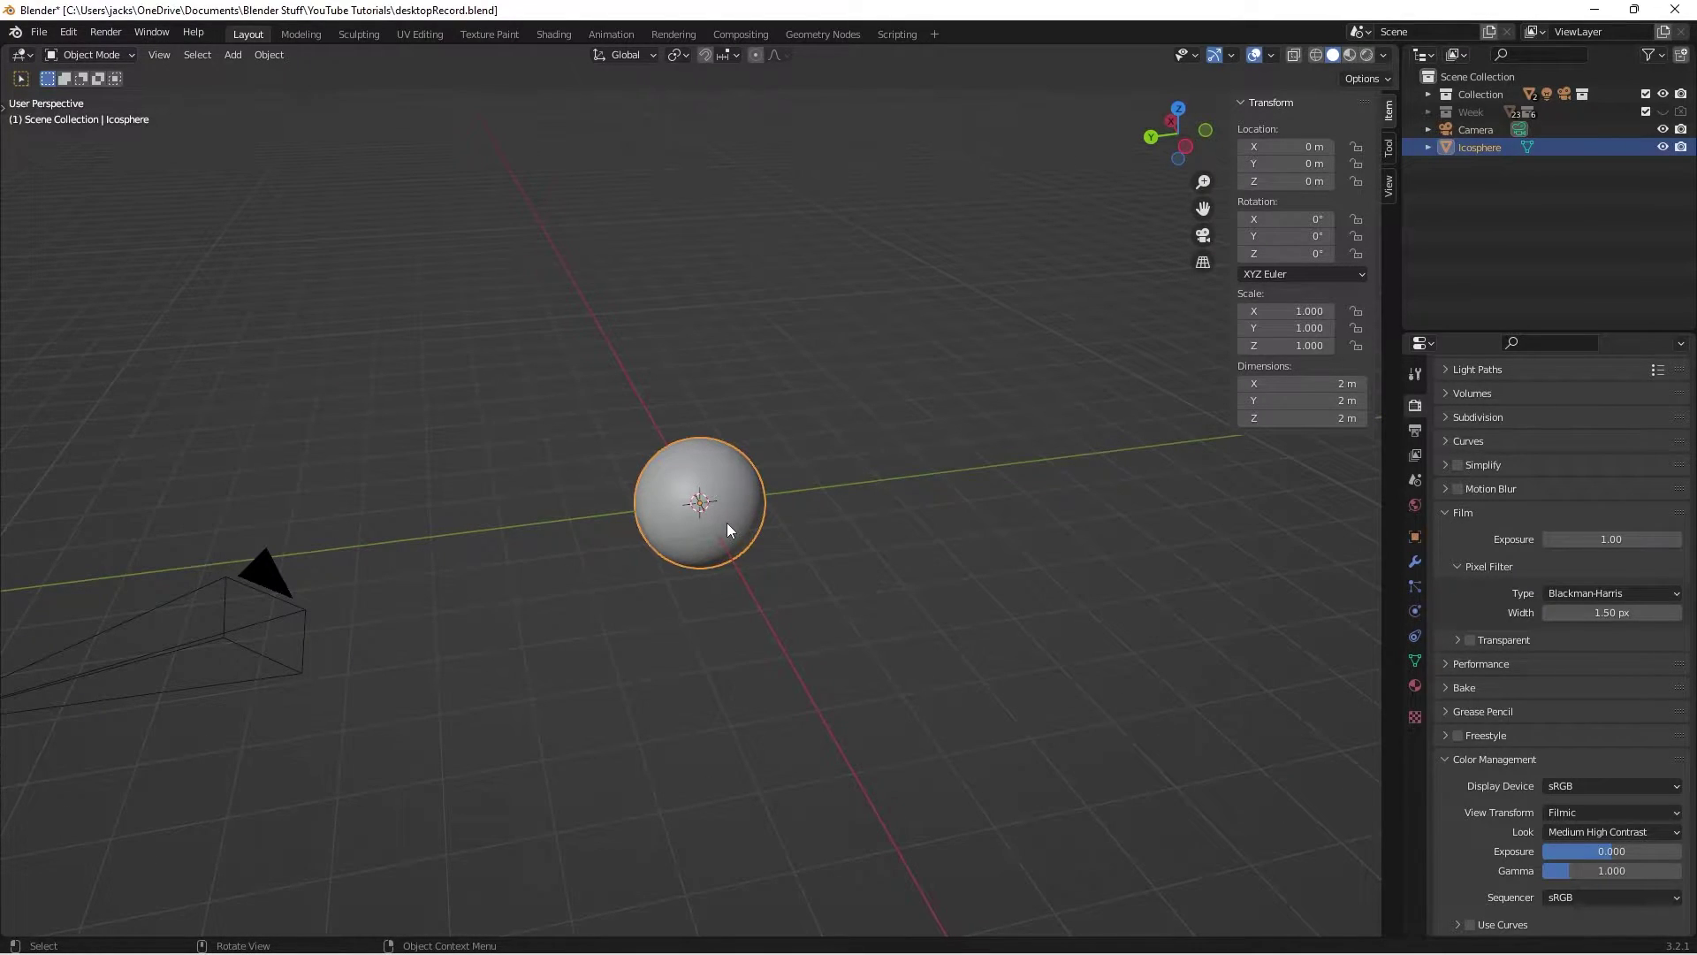
mouse_move(698, 534)
middle_down()
mouse_move(709, 554)
mouse_move(675, 532)
middle_up()
scroll(693, 545, down, 1)
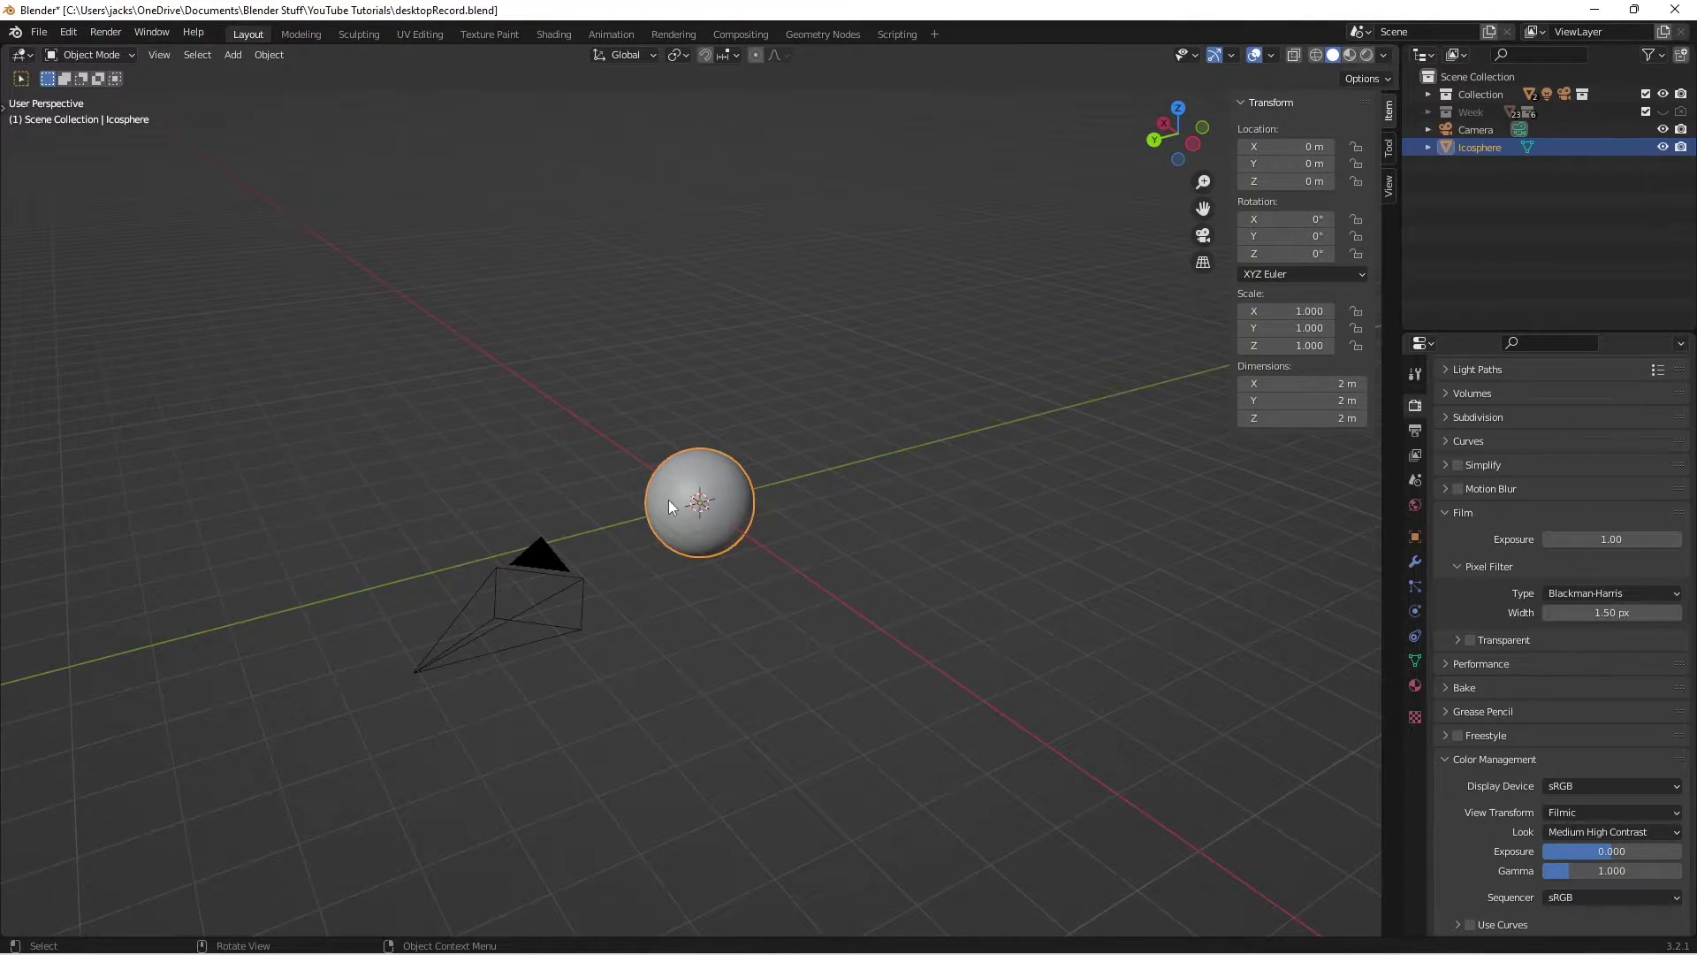
key(KP_0)
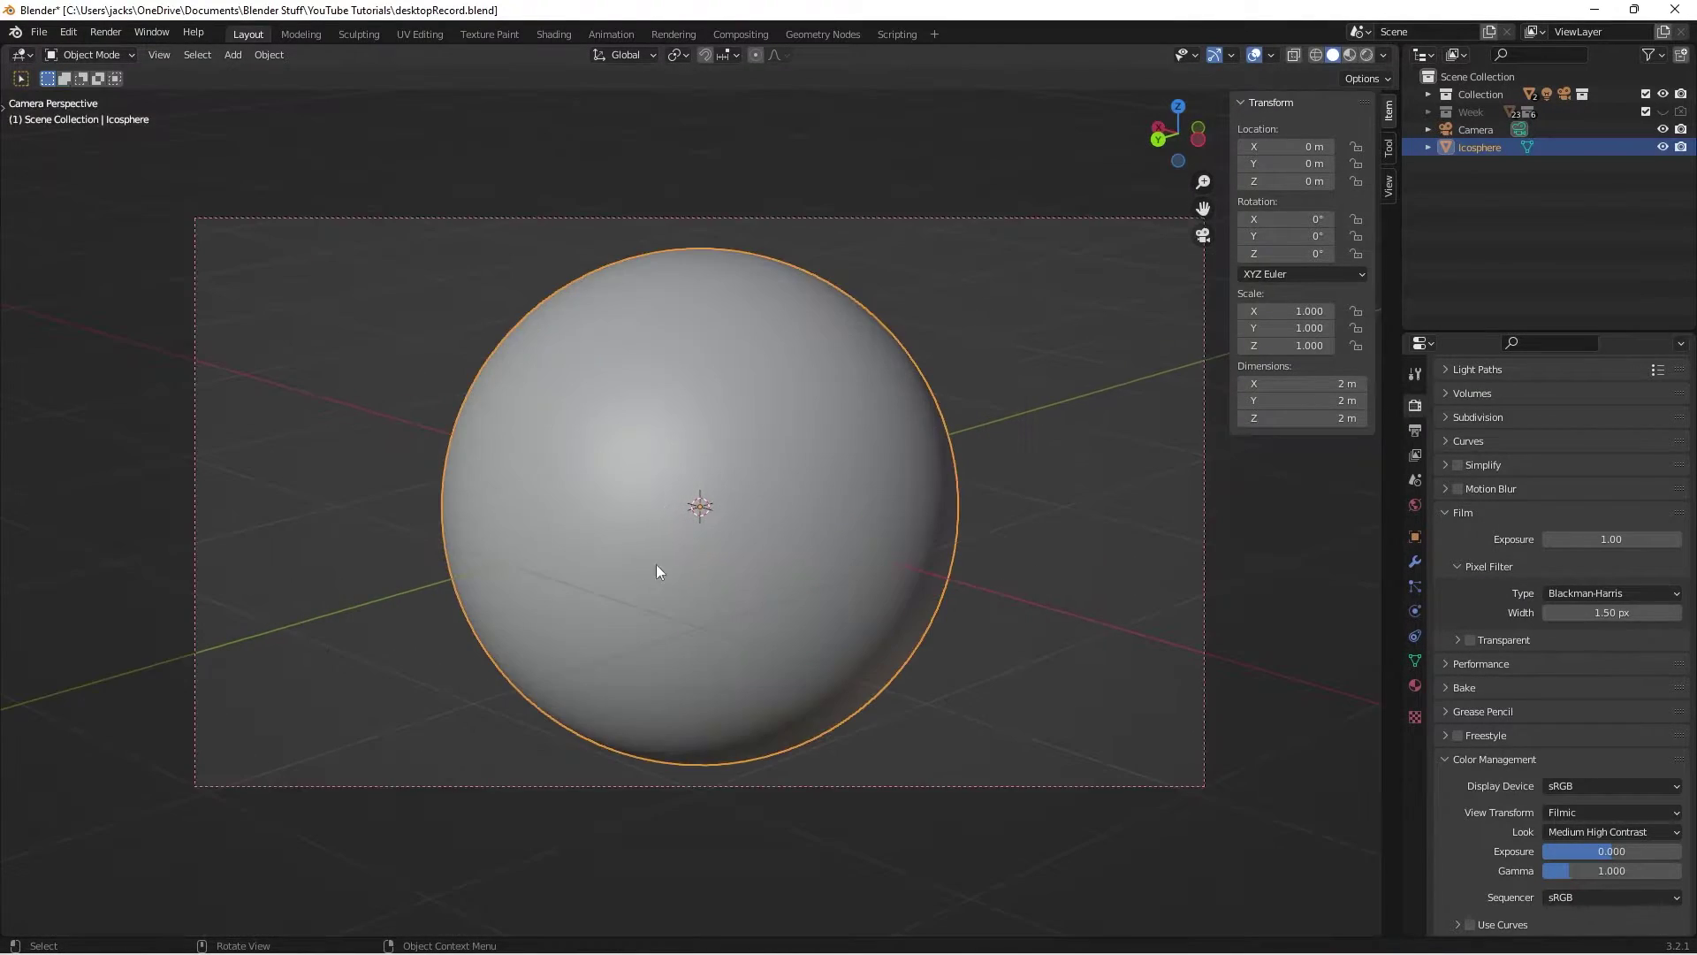
middle_drag(610, 495, 715, 502)
scroll(672, 500, up, 4)
middle_drag(1043, 313, 835, 349)
scroll(834, 350, down, 3)
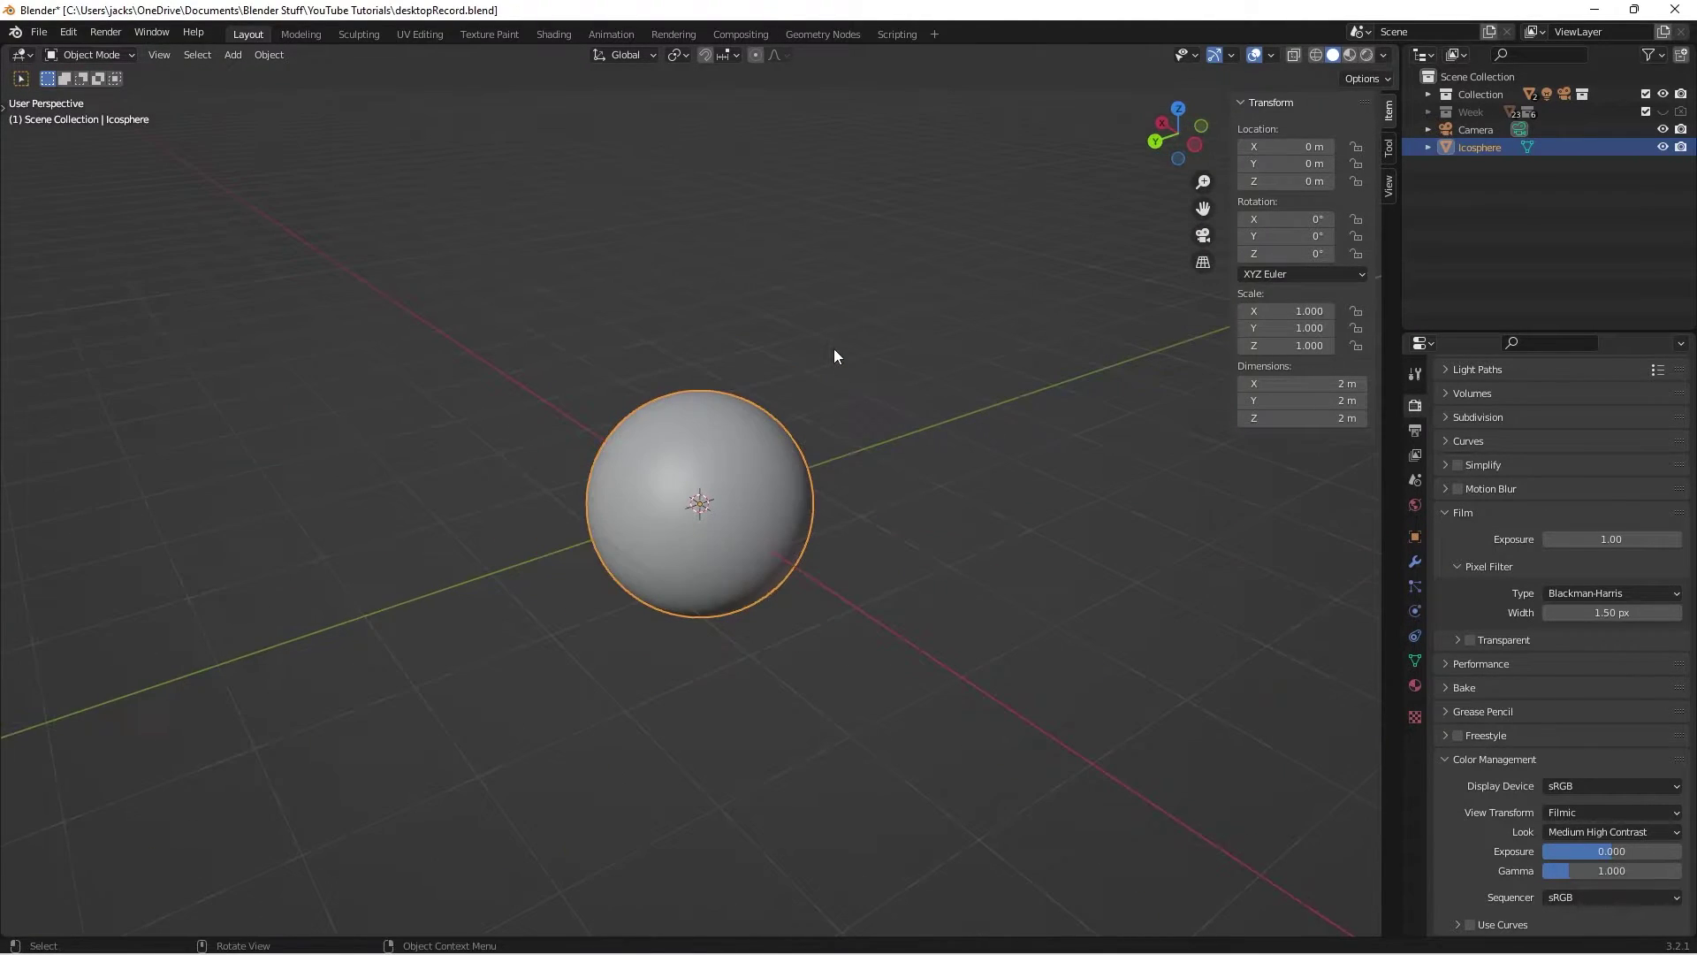
Switch the 3D viewport to Rendered shading and check its environment lighting options
click(1370, 55)
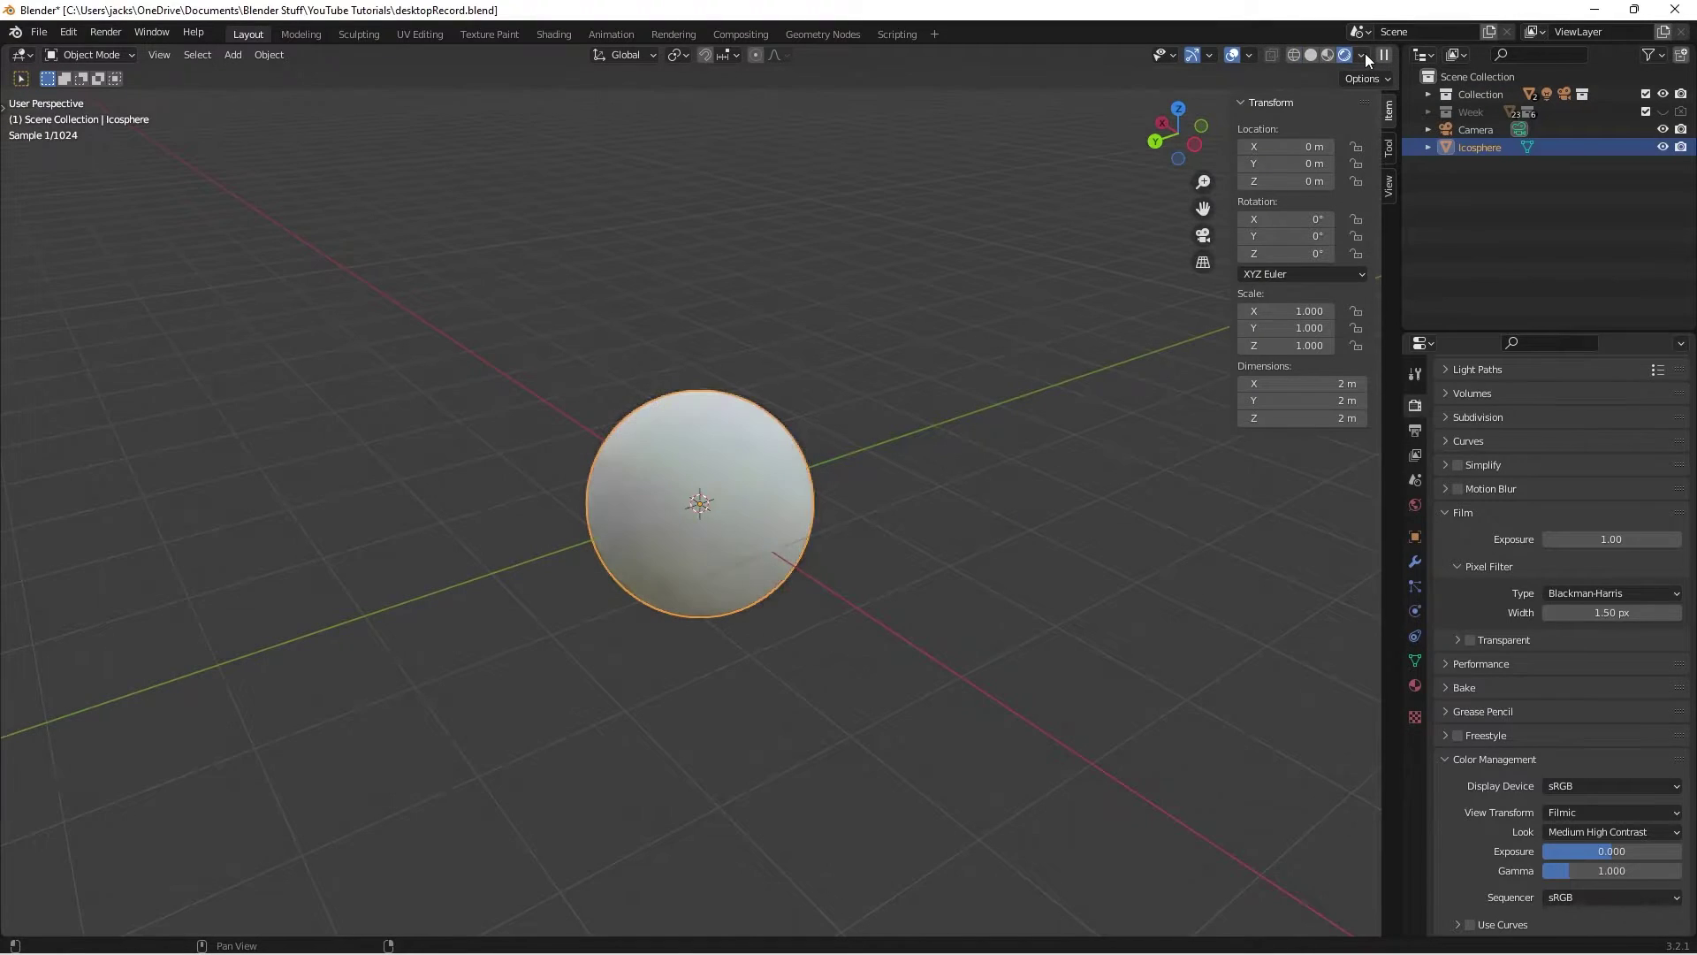
click(1365, 53)
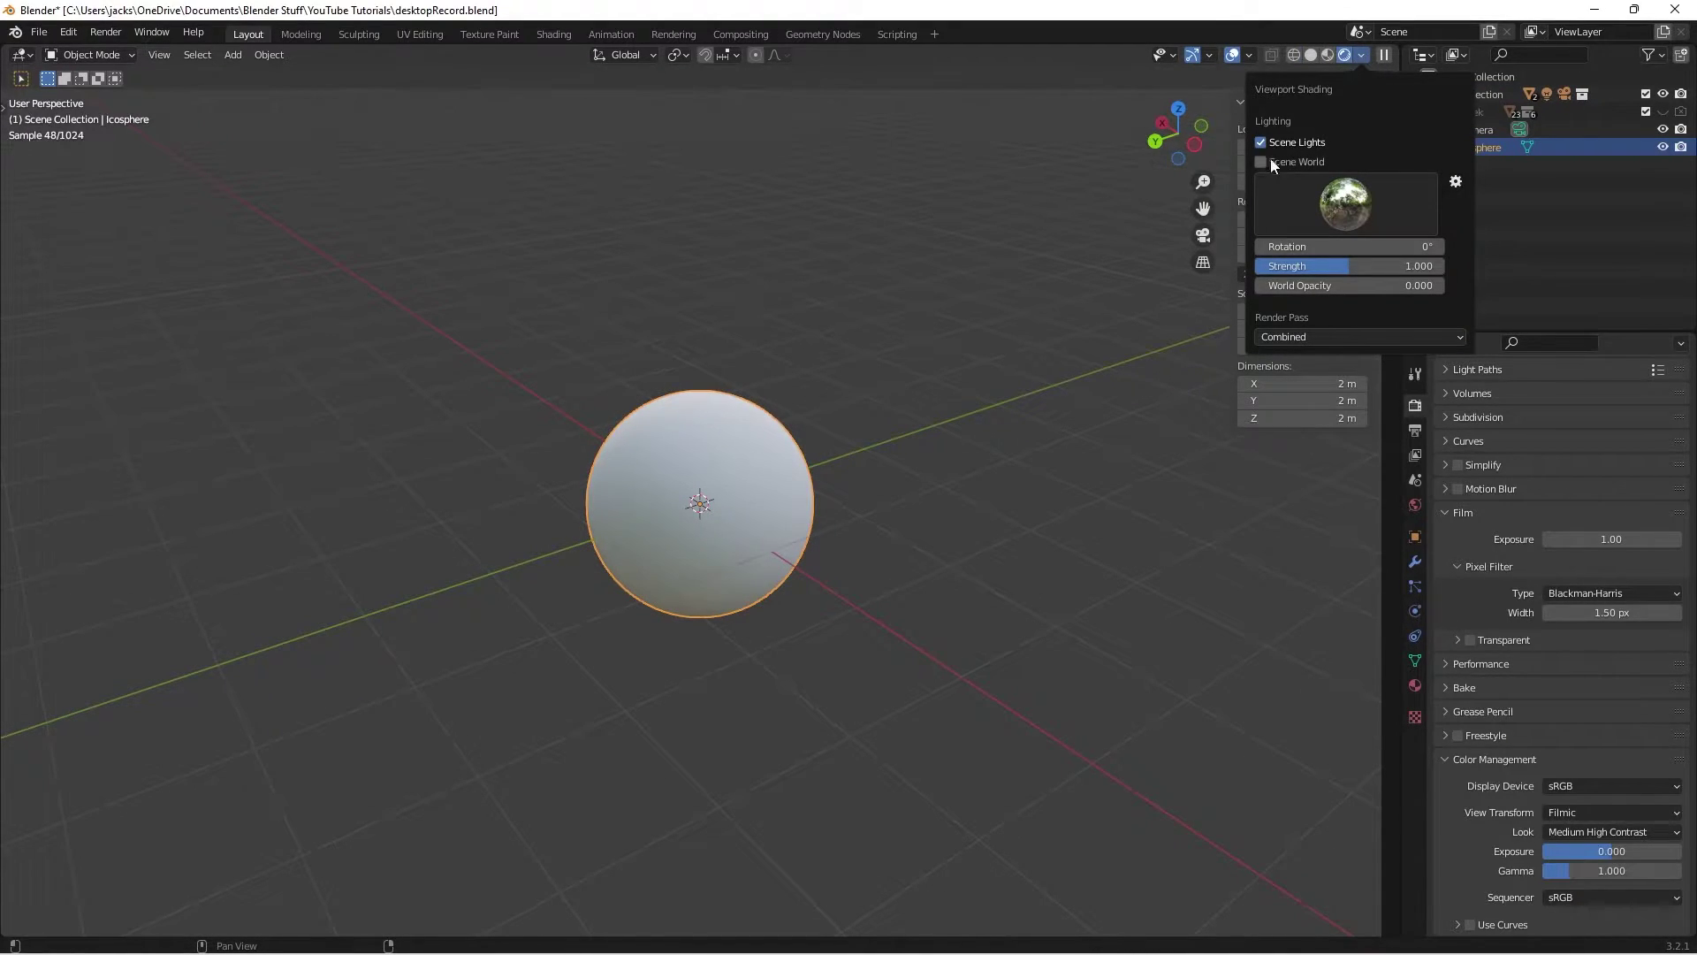
click(1304, 186)
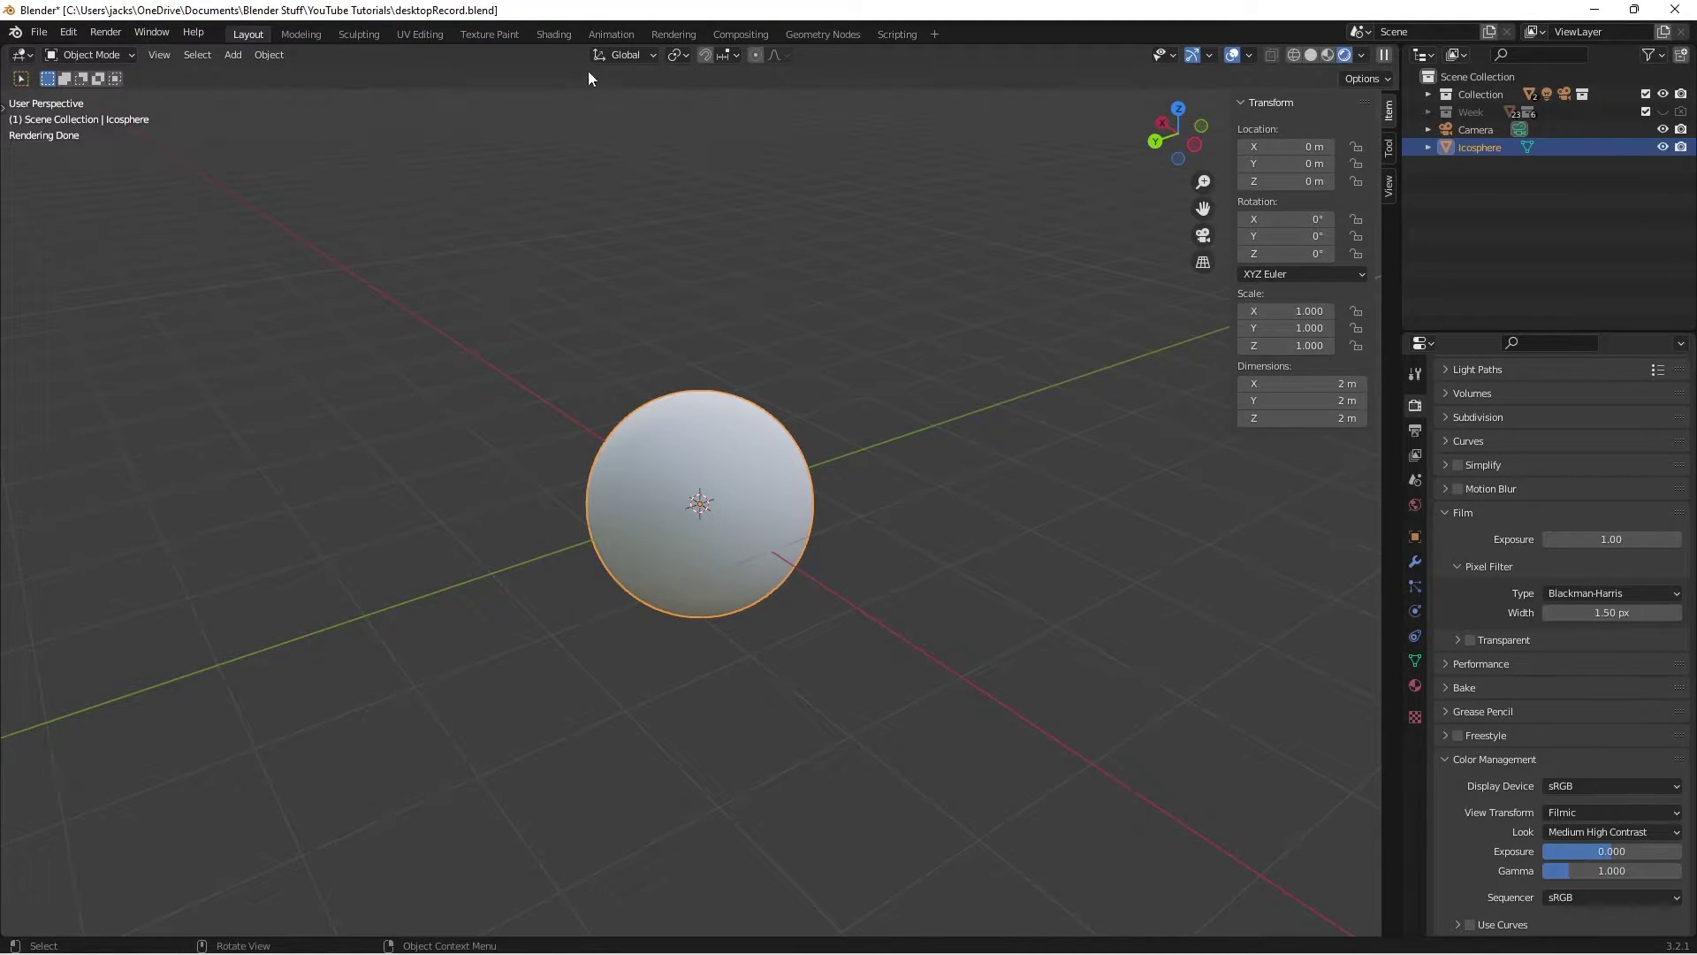
Go to the Shading workspace and turn its text editor area into a 3D viewport
click(553, 34)
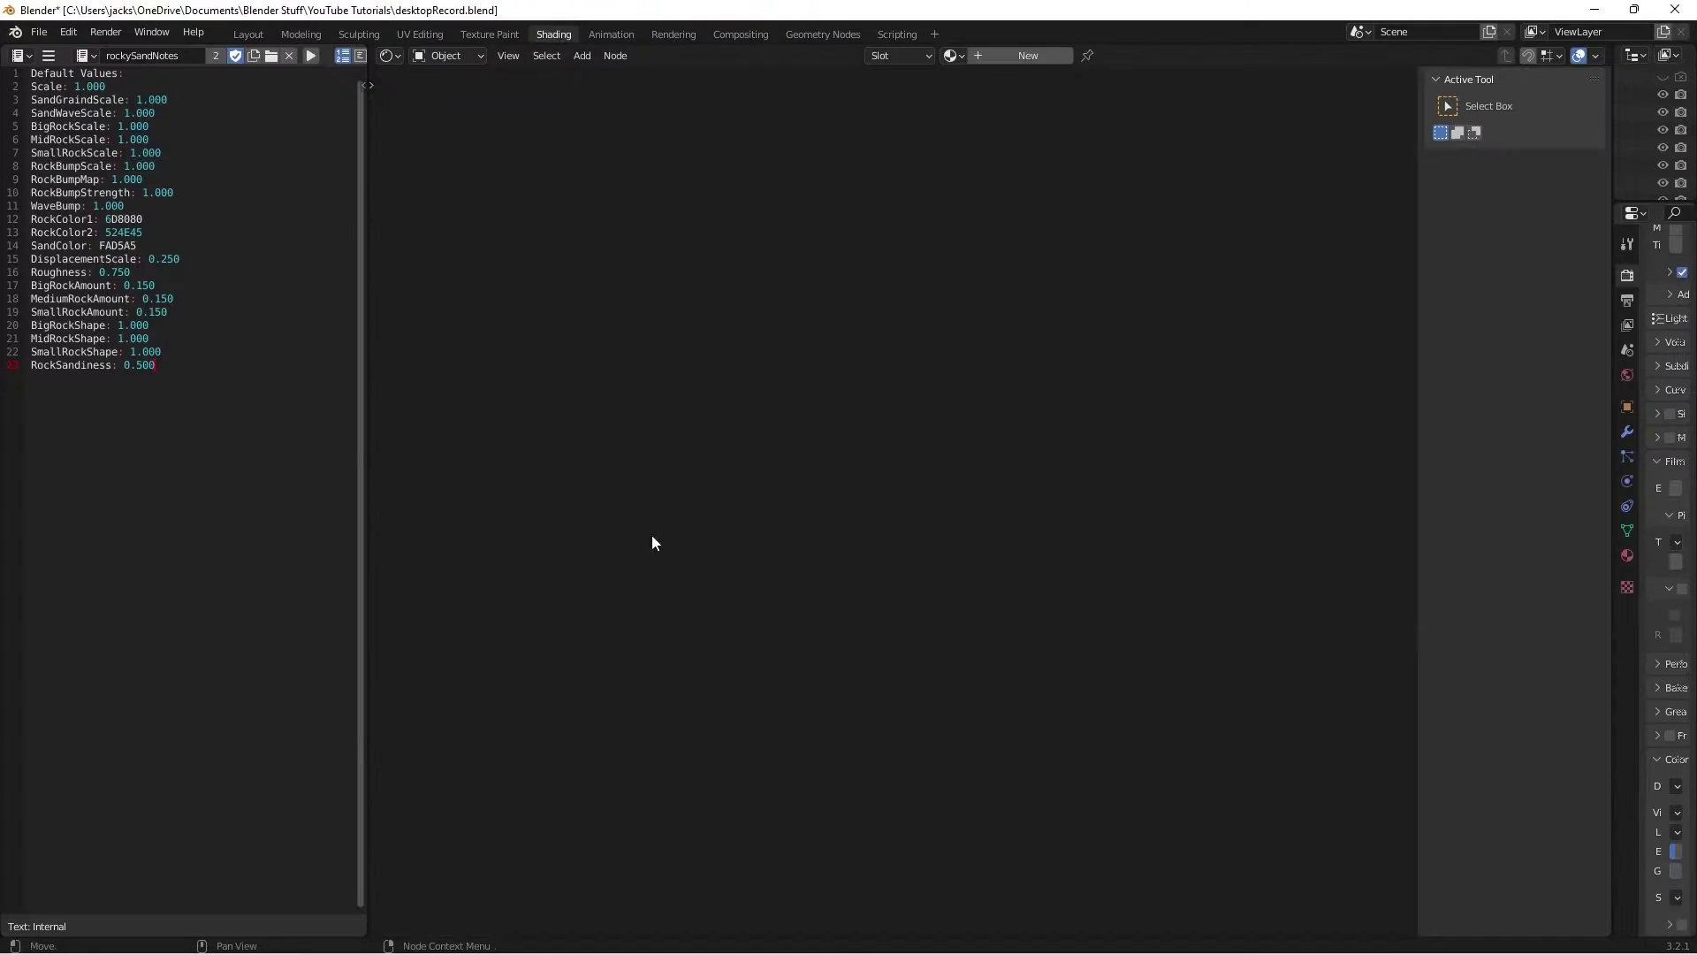
click(16, 56)
click(53, 107)
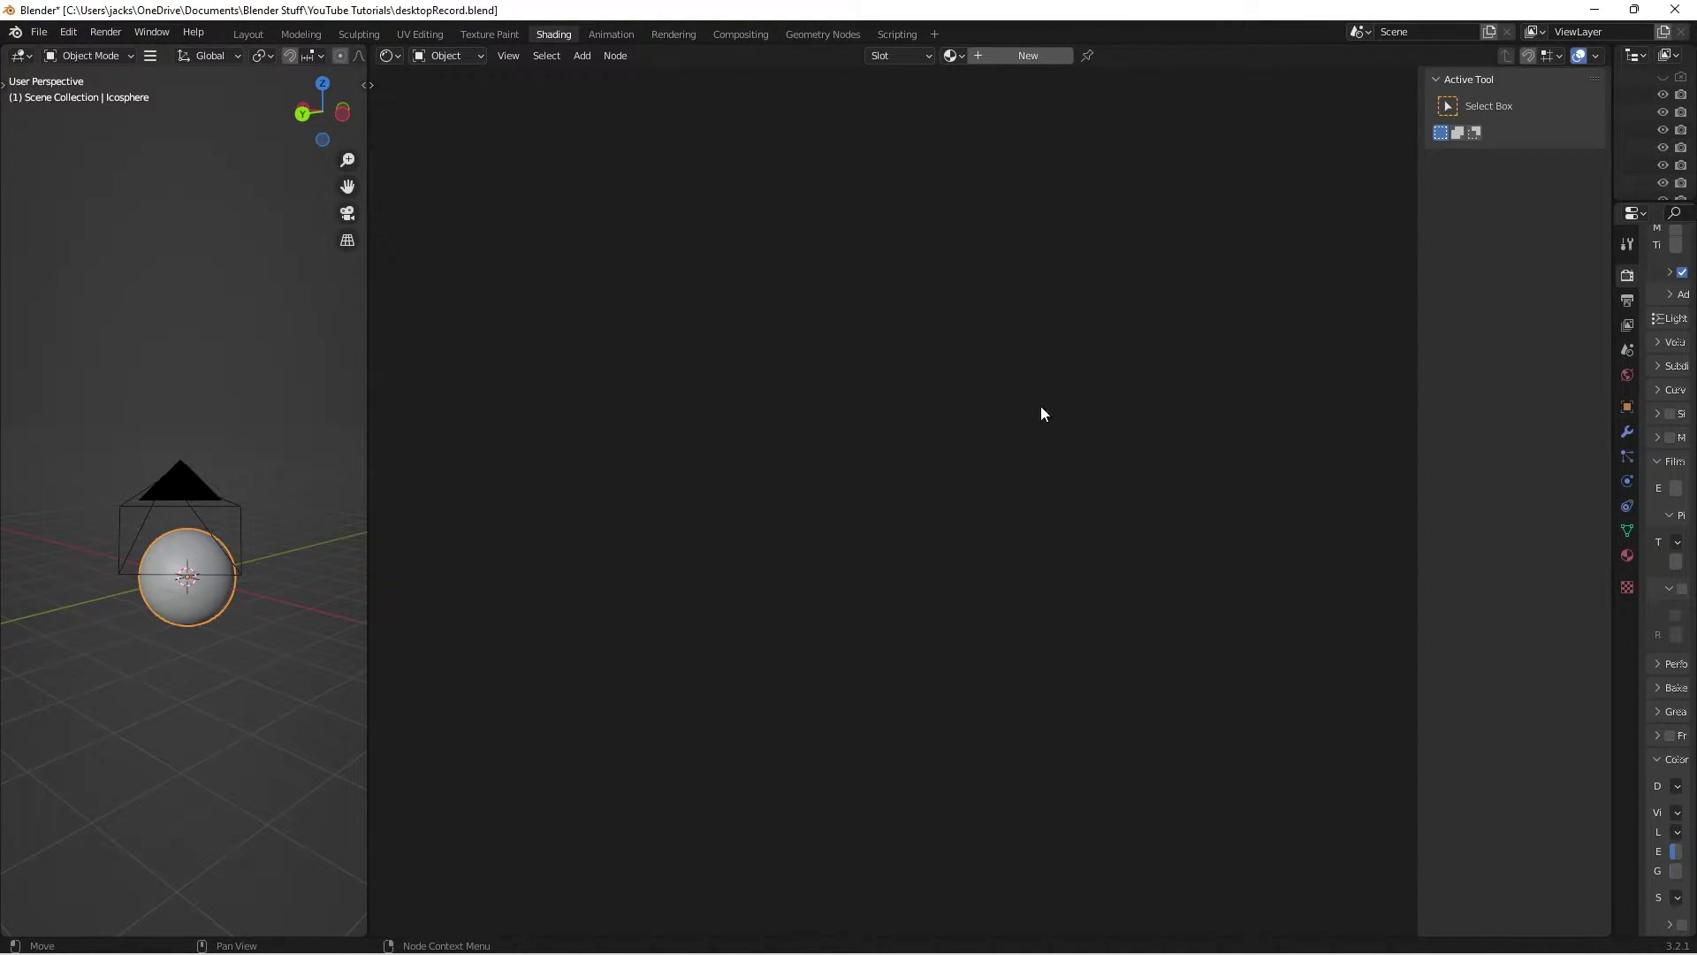
Show the new 3D viewport in Rendered shading with the green forest environment and look through the camera
middle_drag(332, 63, 205, 64)
scroll(210, 63, down, 5)
click(337, 56)
click(351, 56)
click(323, 195)
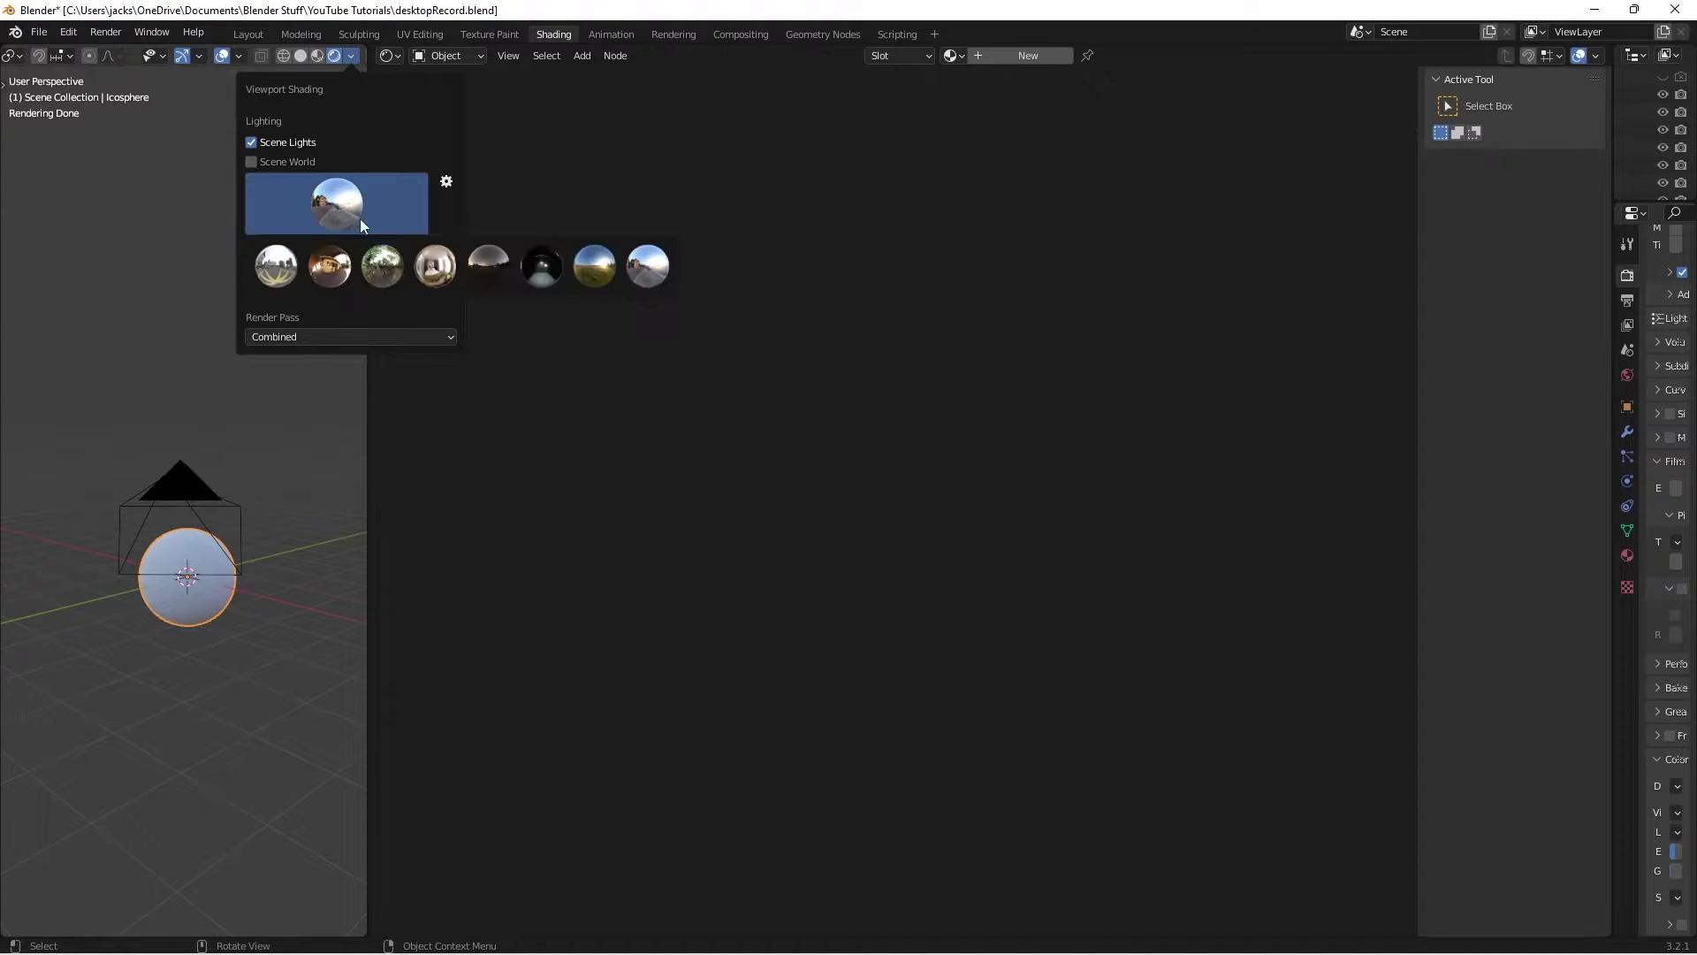
click(382, 265)
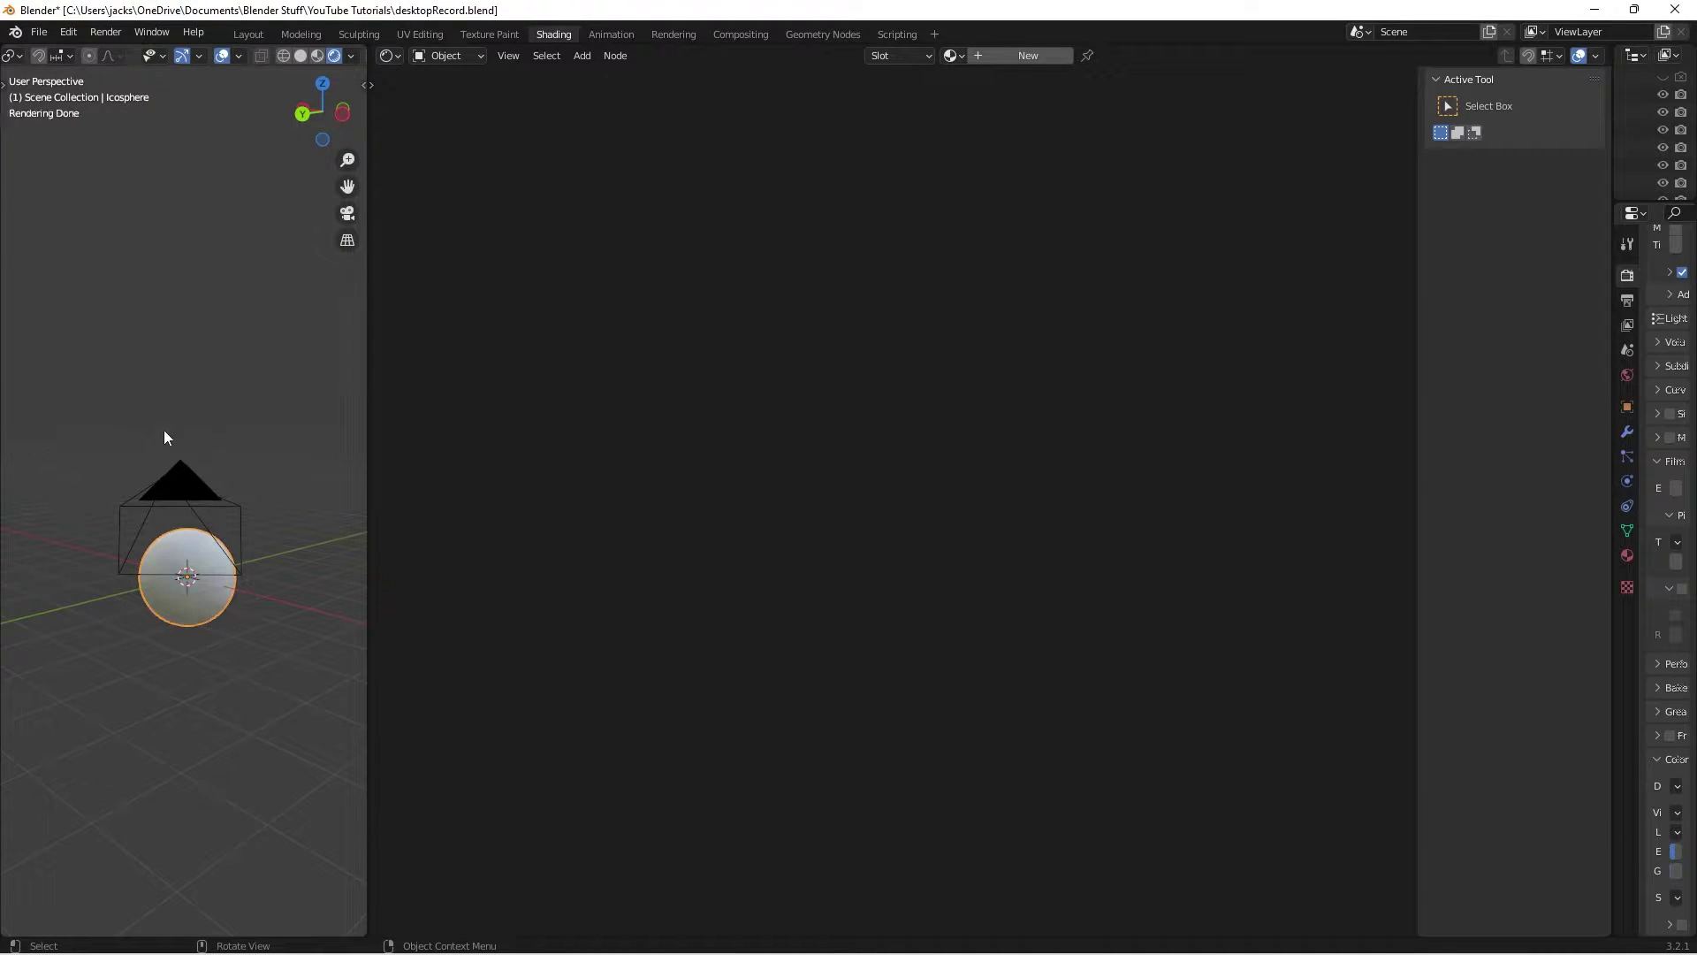
key(KP_0)
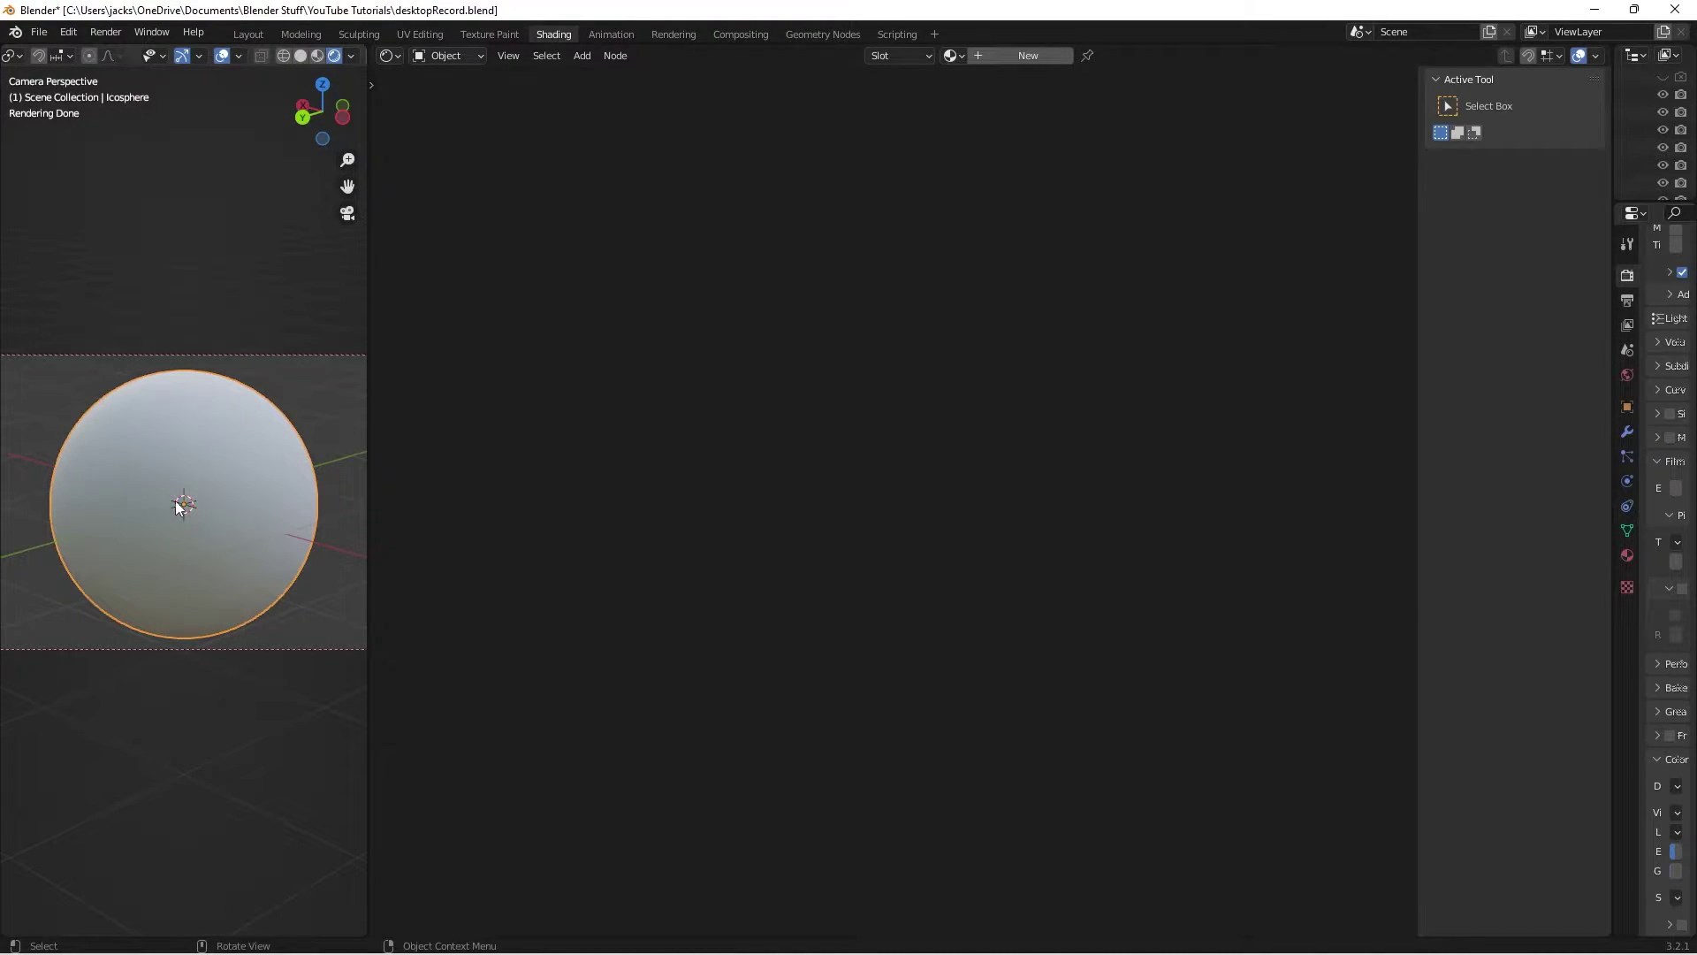
Create a new material named "felt" on the icosphere and bring its nodes into view
click(1025, 56)
click(1008, 55)
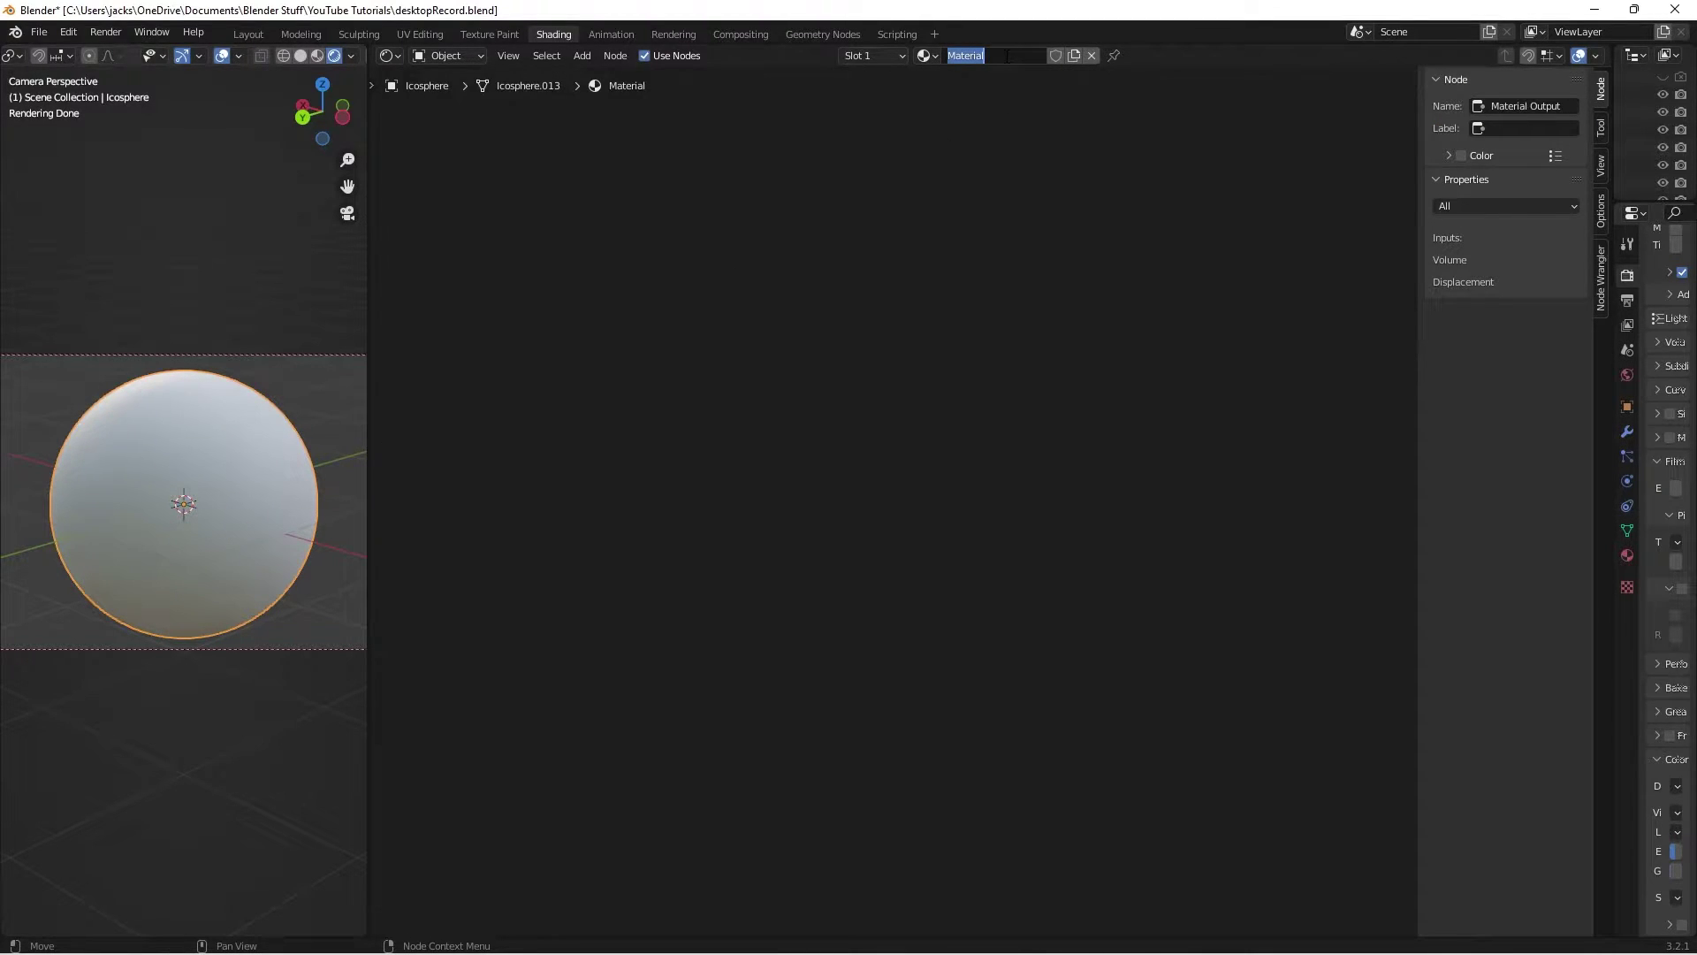
text(felt)
key(Return)
key(Home)
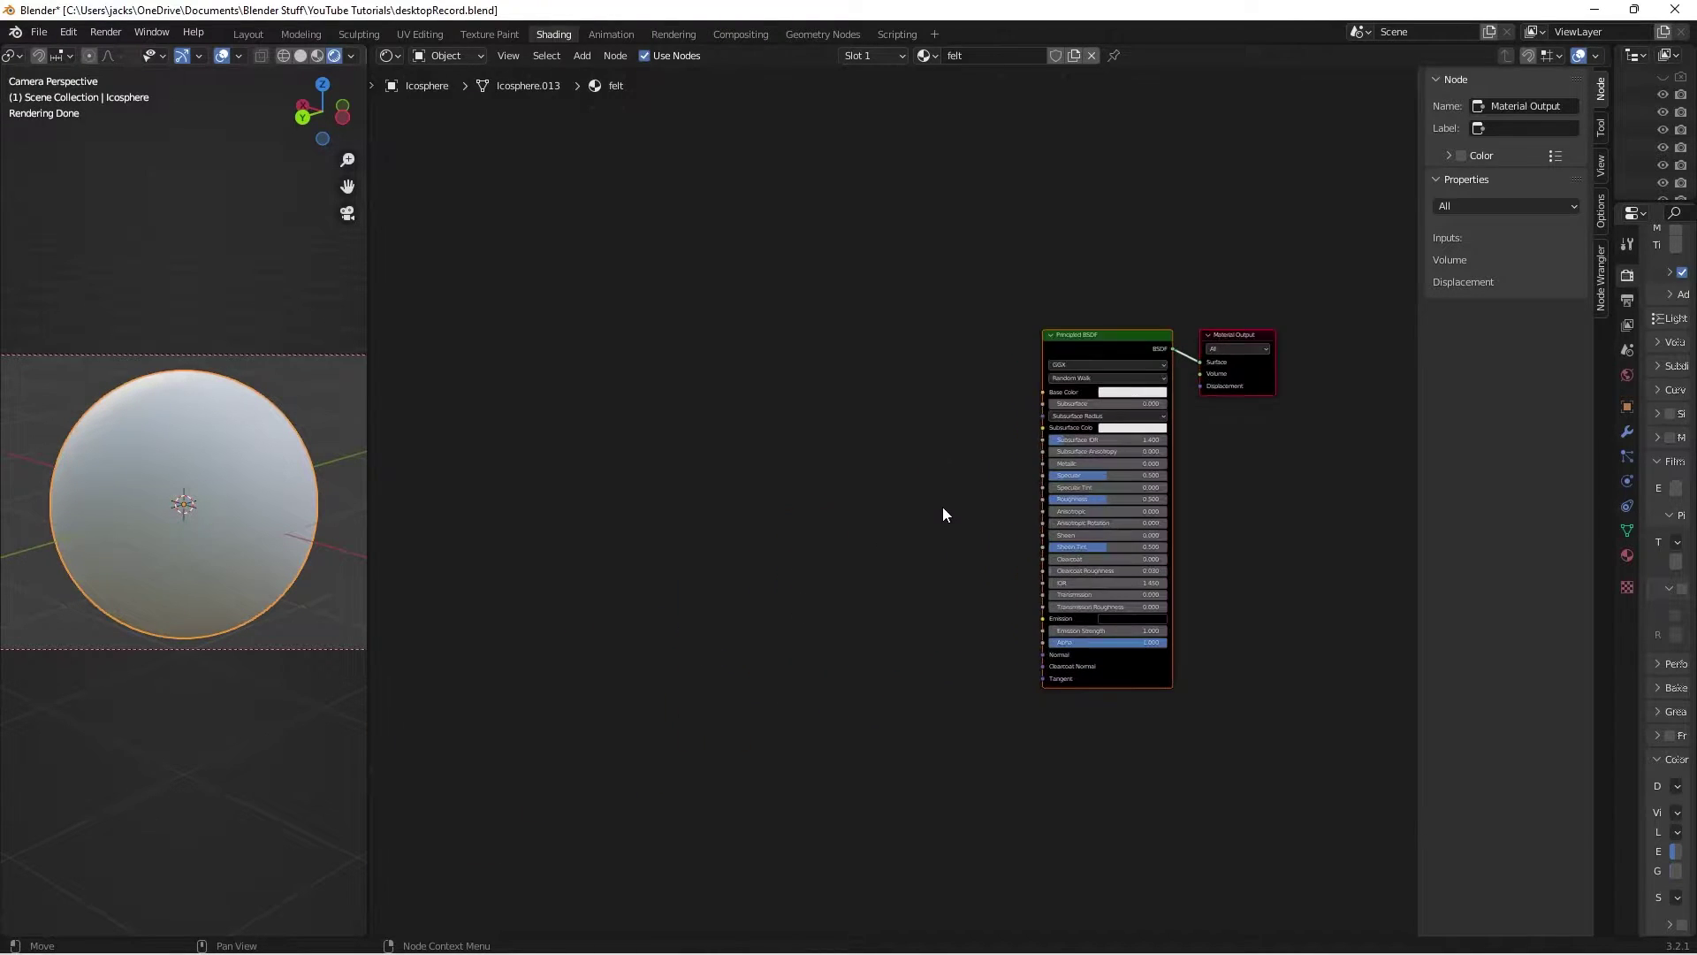
Add a Noise Texture node and place it well before the Principled BSDF, leaving ample space between them
middle_drag(942, 506, 787, 433)
scroll(827, 451, up, 3)
click(787, 433)
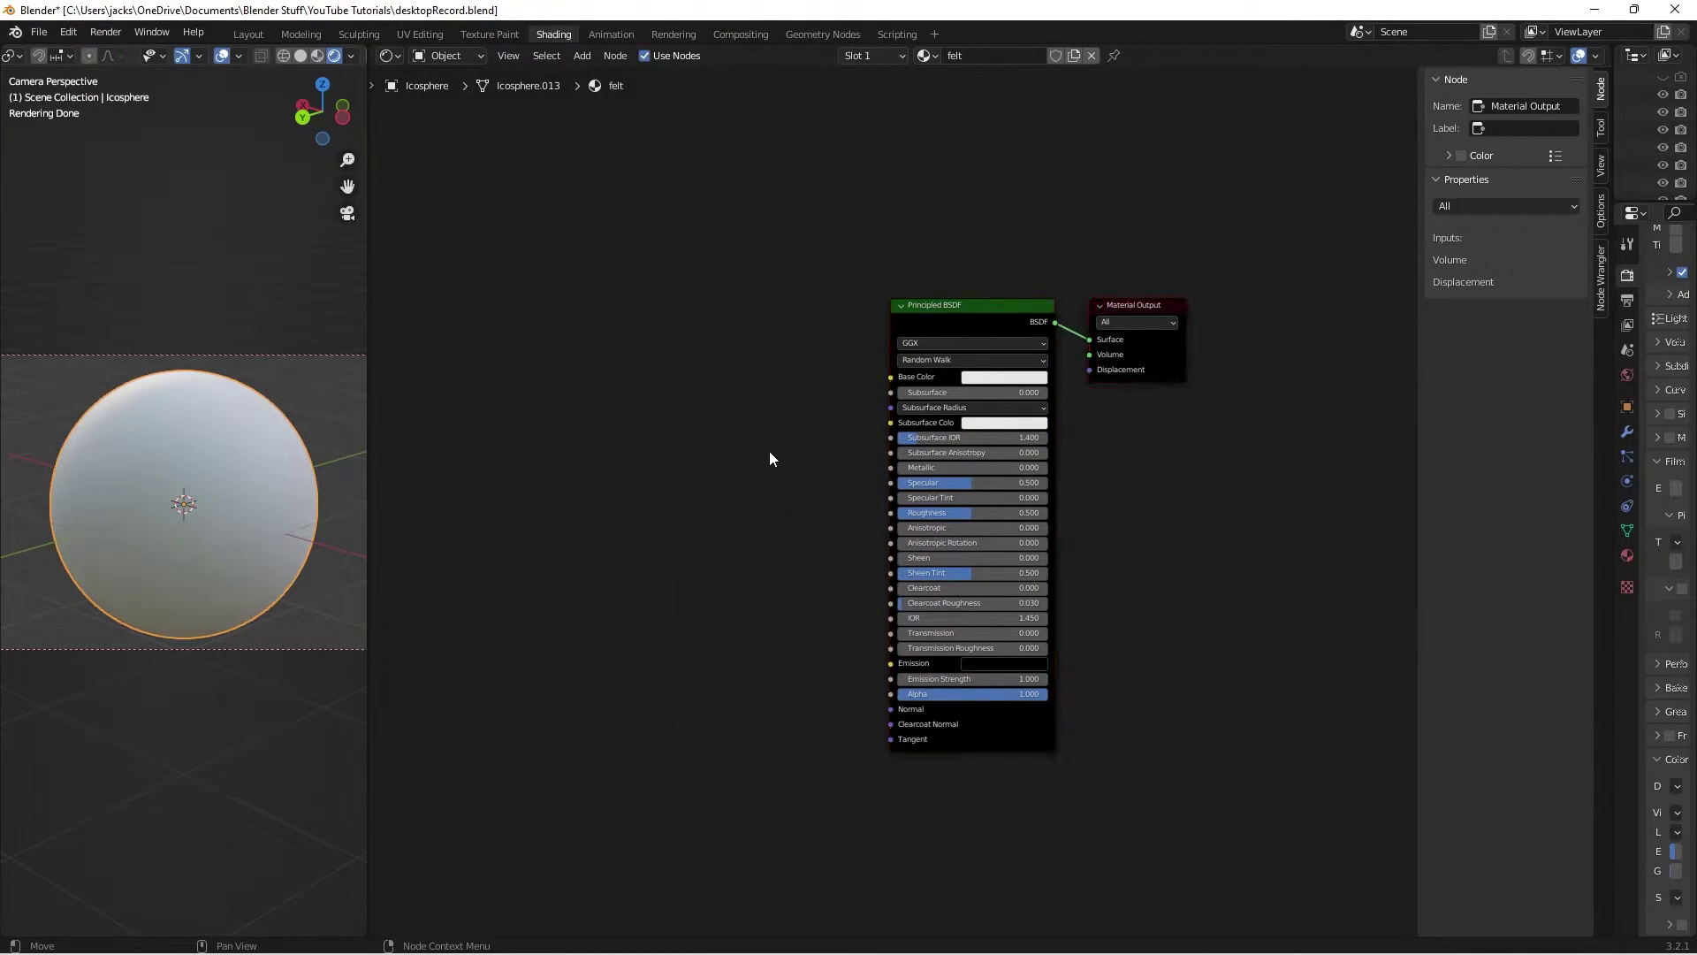
key(shift+a)
click(765, 454)
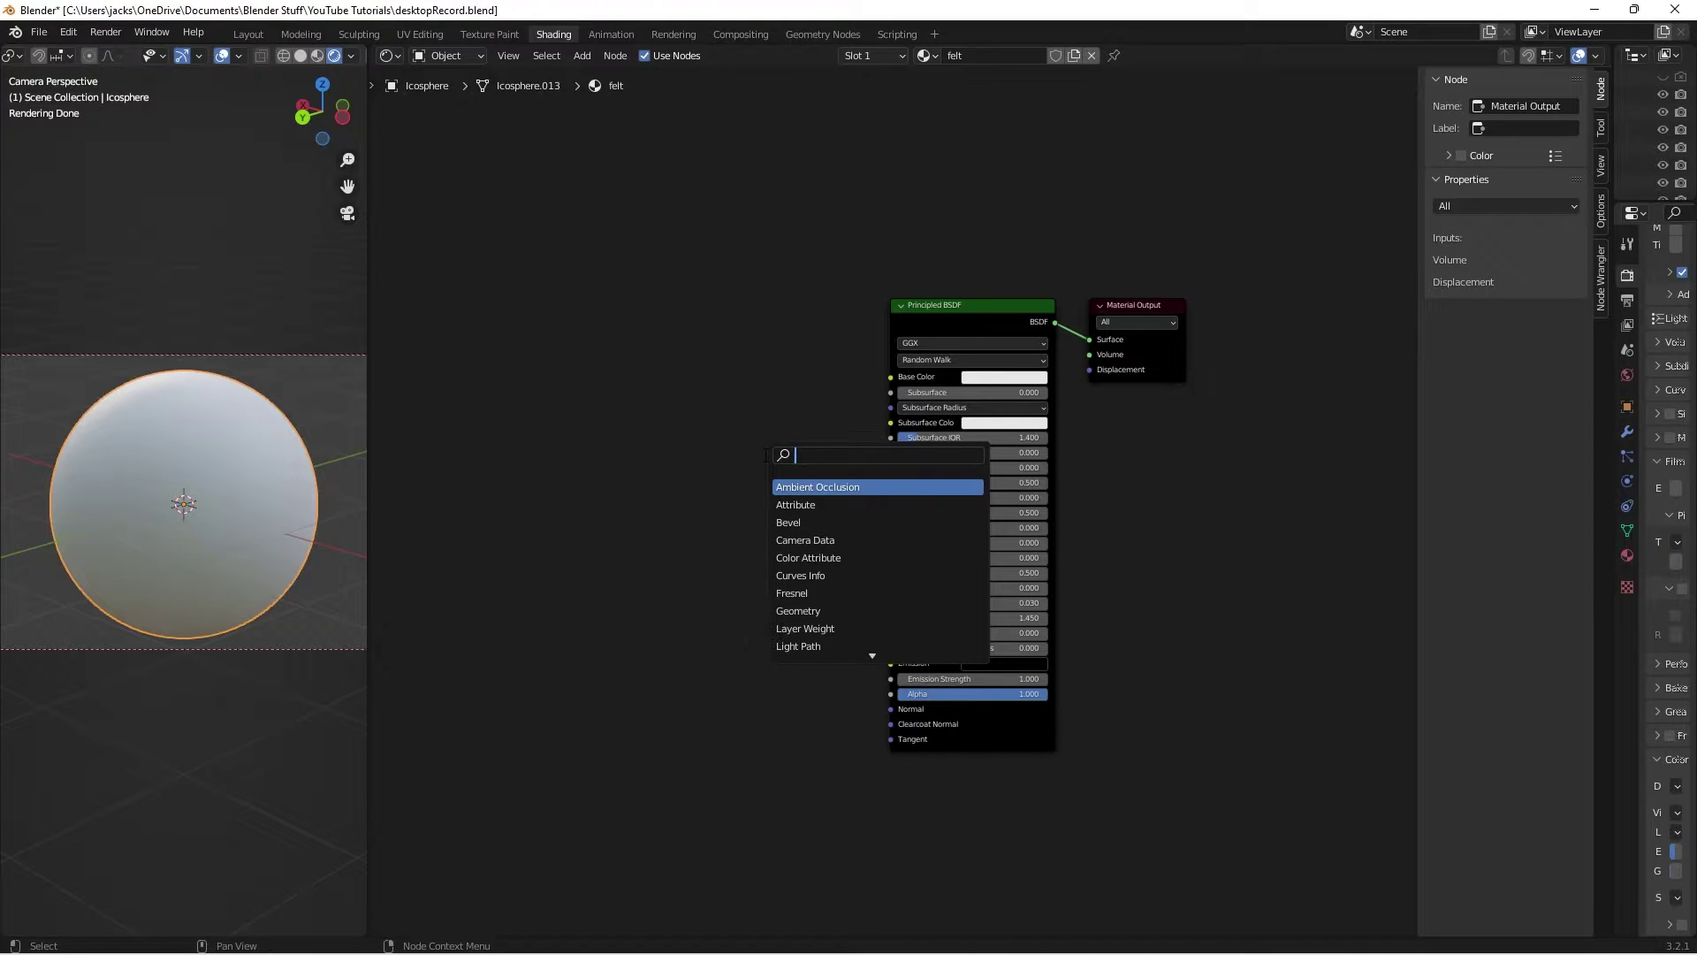
text(noise)
click(806, 504)
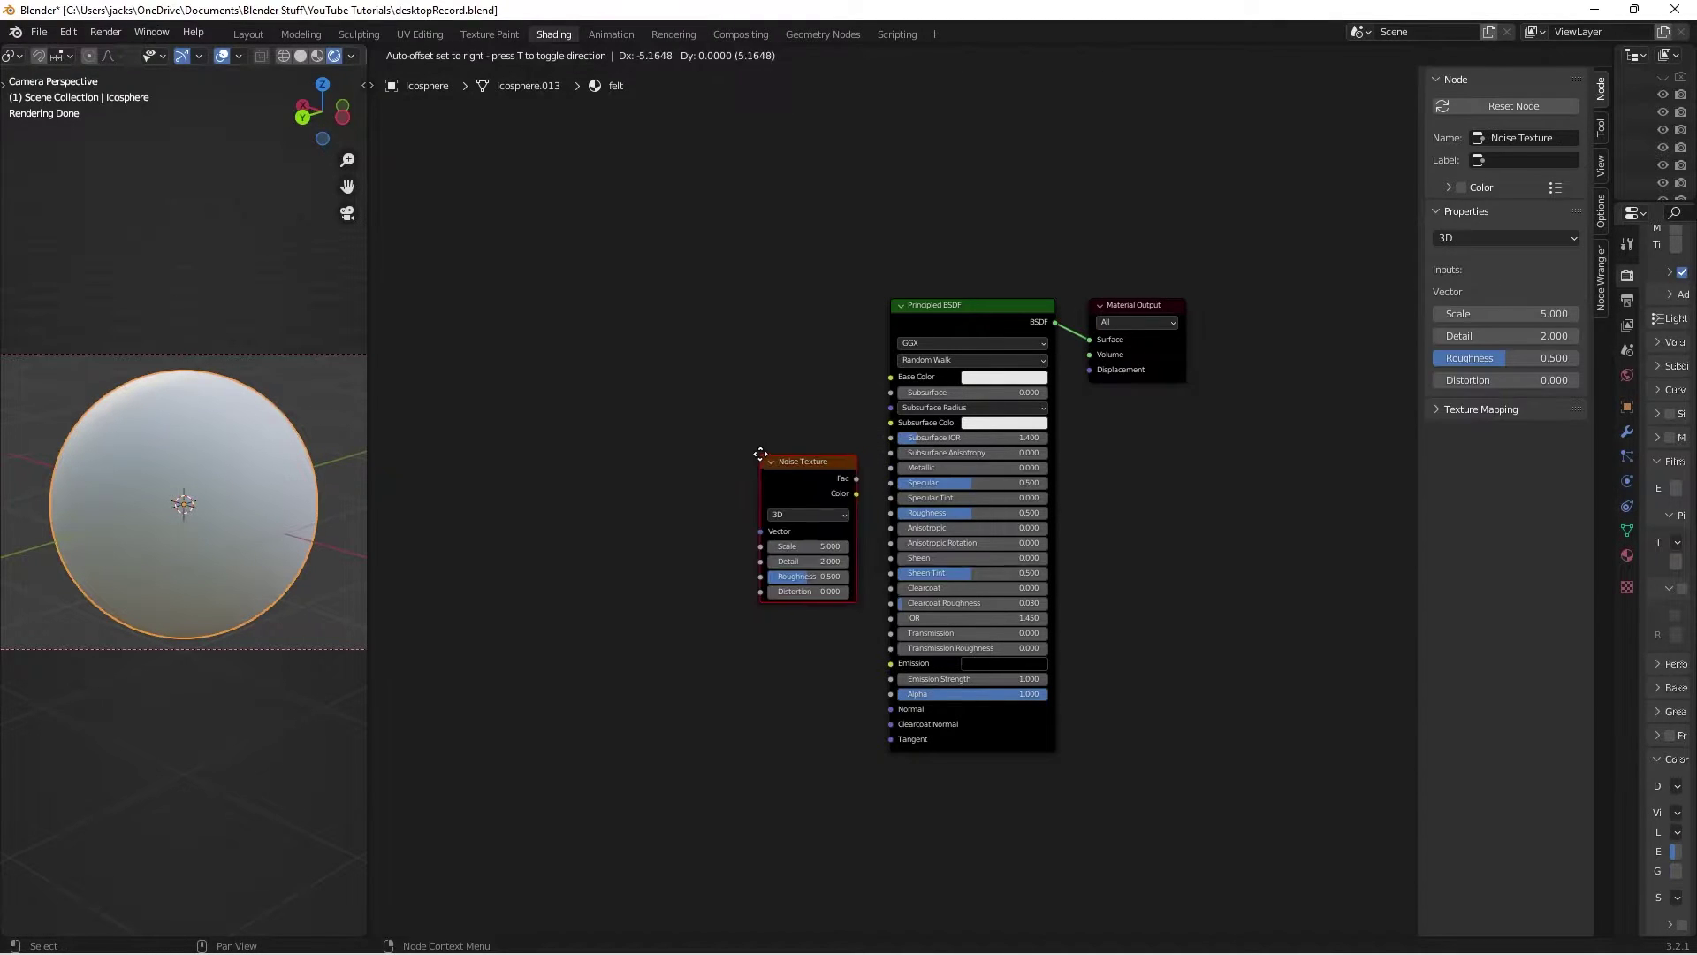
click(516, 368)
middle_drag(515, 367, 871, 368)
scroll(871, 368, up, 2)
drag(817, 404, 726, 422)
click(672, 387)
middle_drag(672, 387, 737, 384)
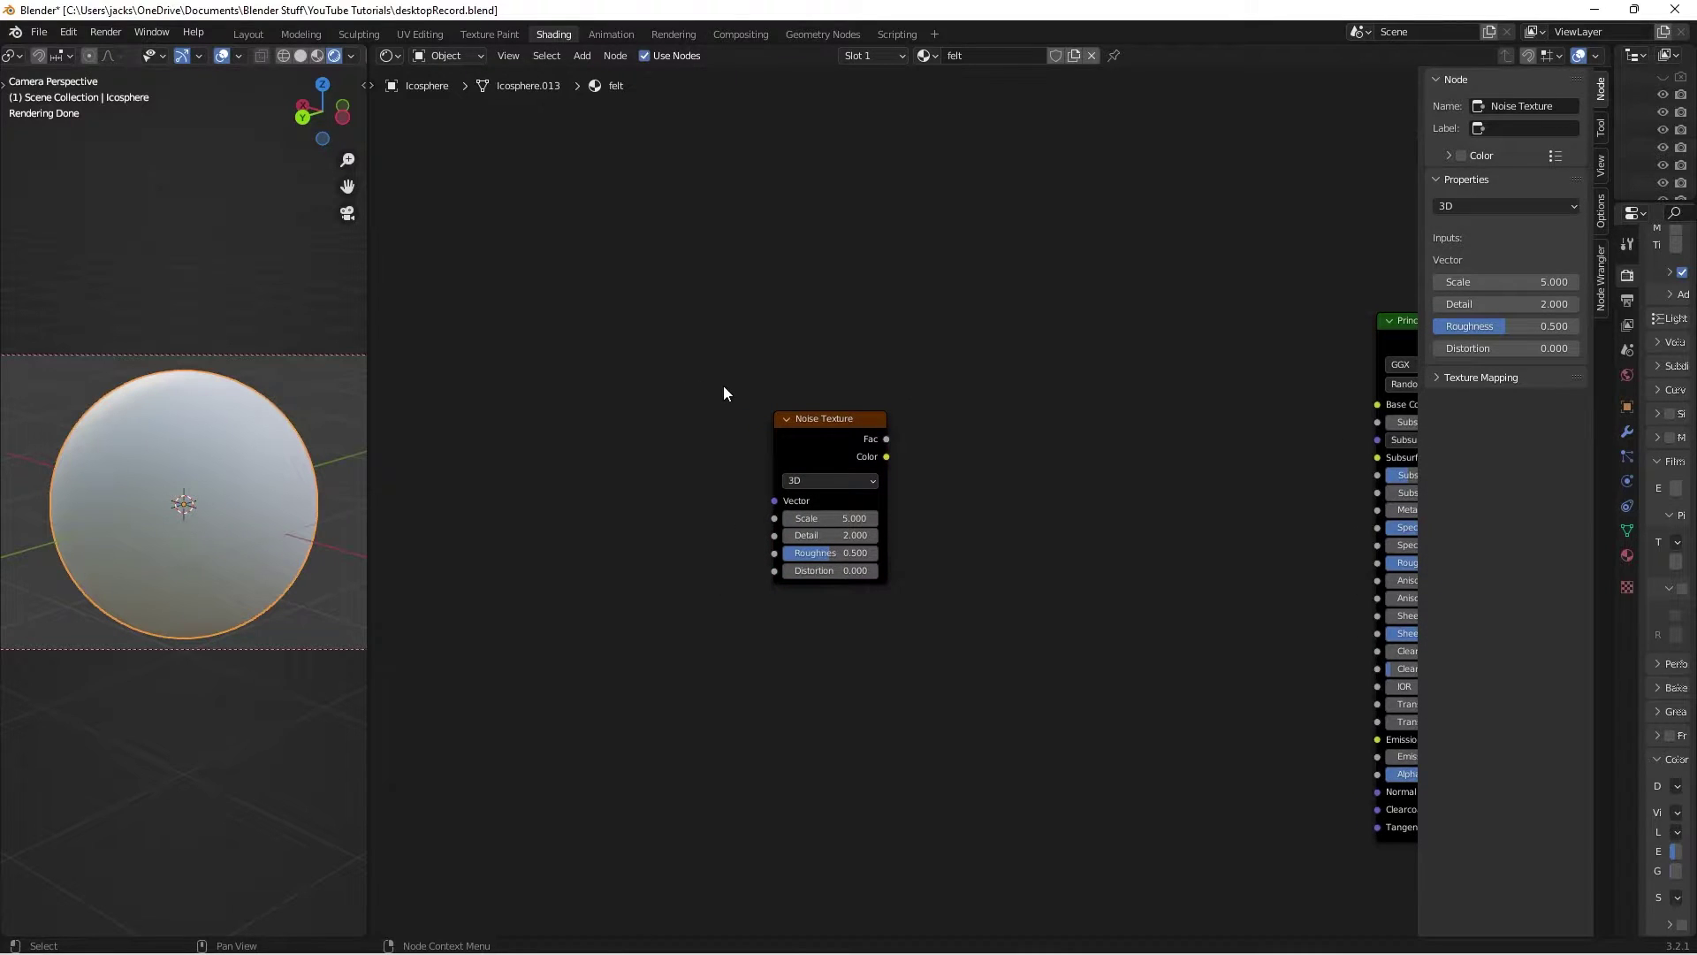
Search the add-on preferences for "node" to check that Node Wrangler is enabled, and close the preferences
click(69, 35)
click(108, 288)
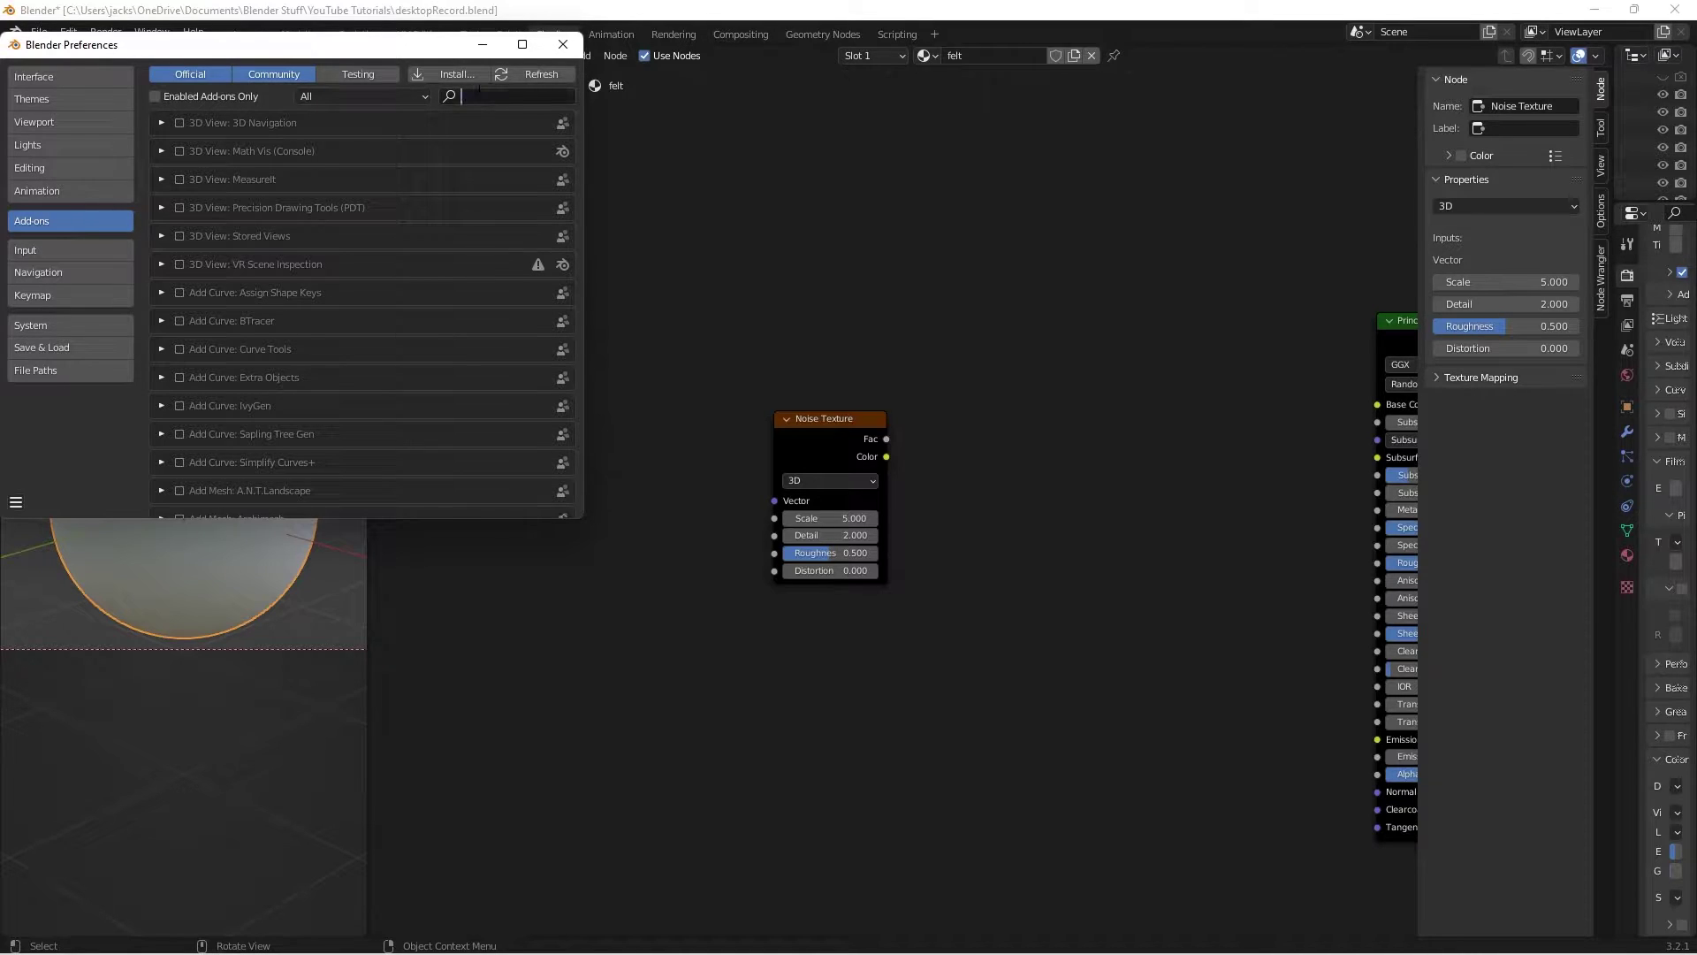
text(node)
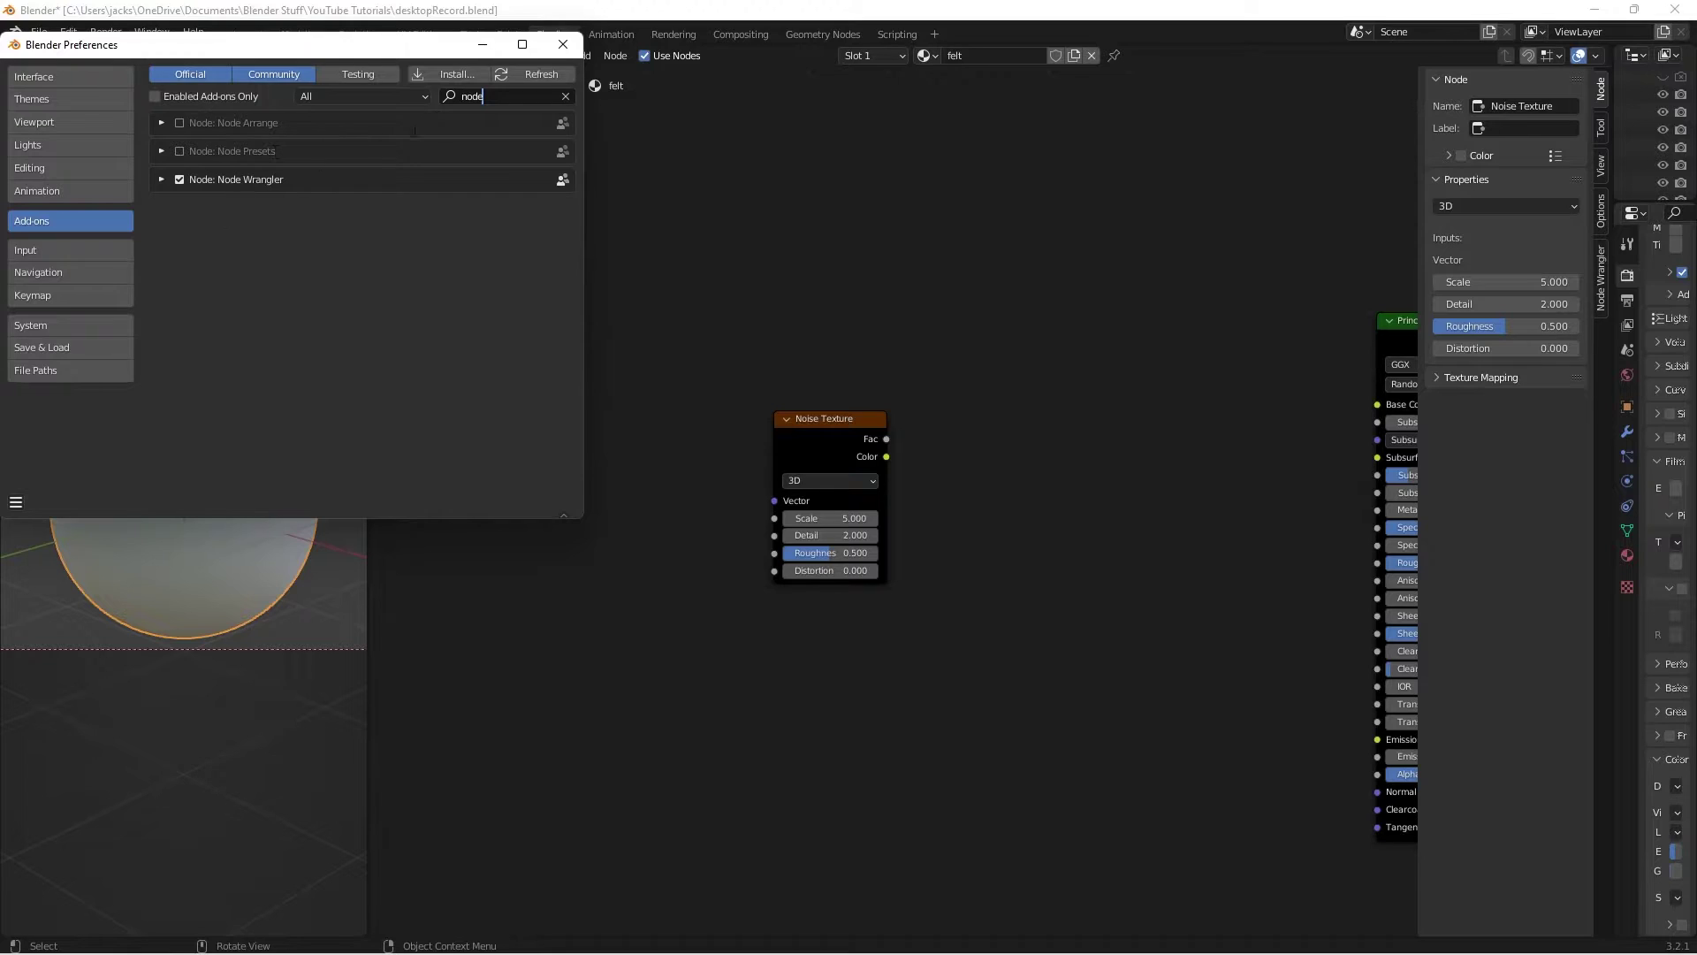
click(562, 45)
Attach Texture Coordinate and Mapping nodes to the Noise Texture, feeding the Object coordinates into the Mapping vector
click(830, 435)
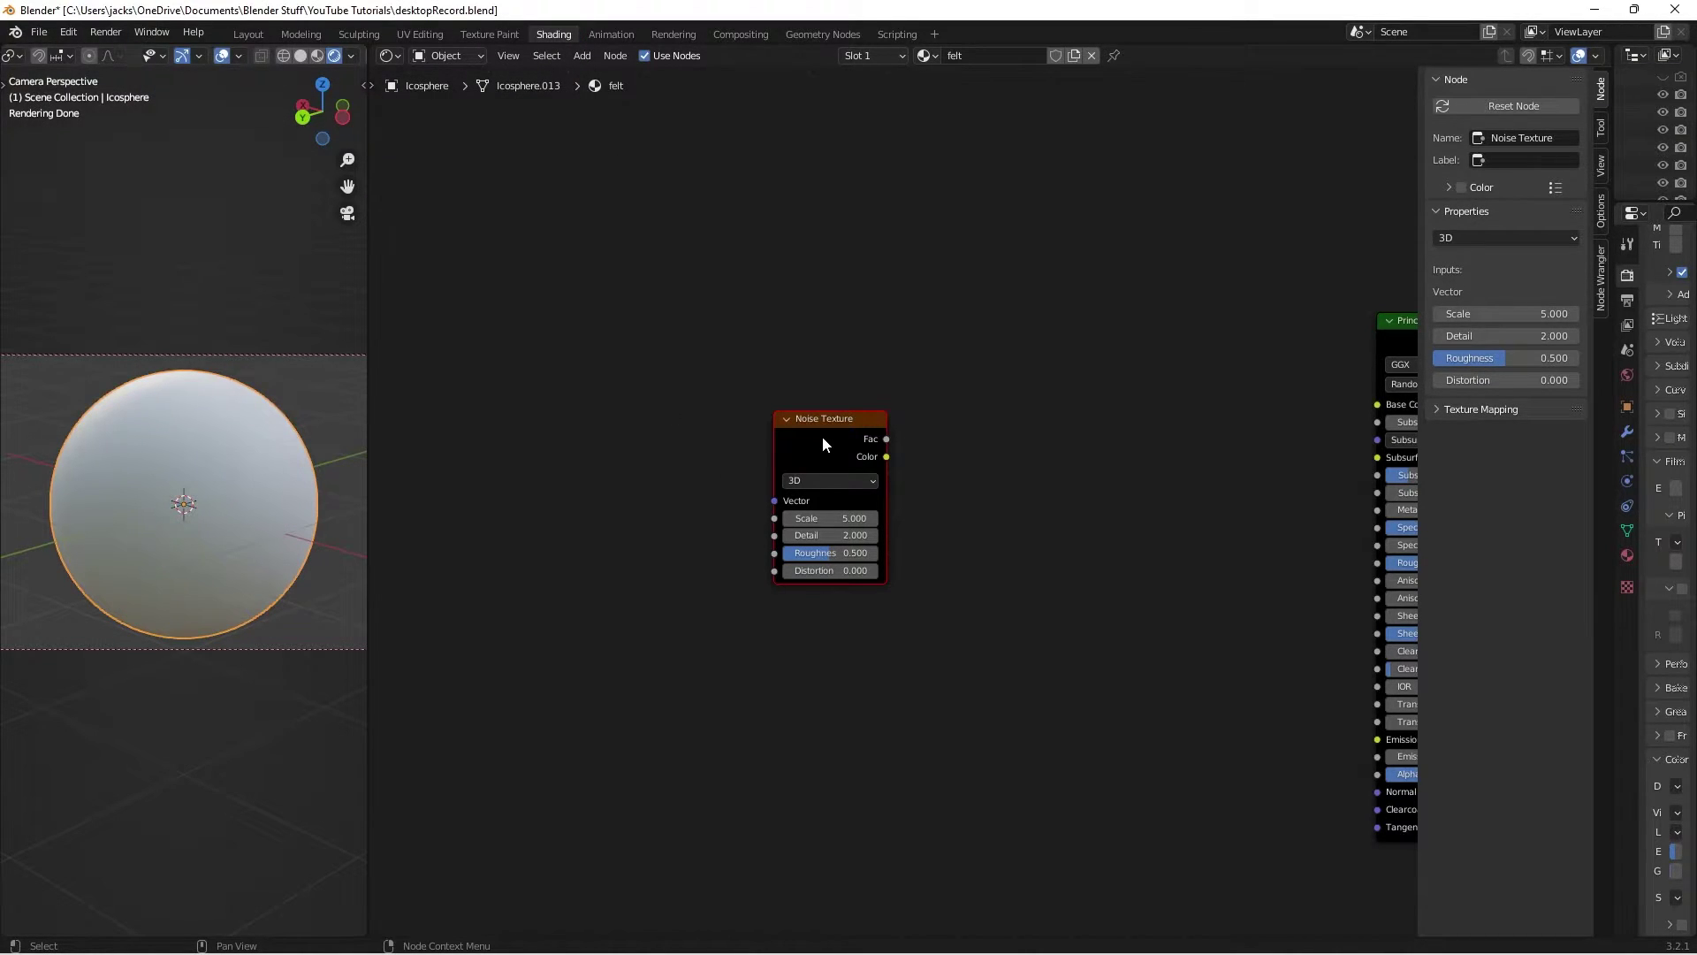
key(t)
key(t)
key(ctrl+t)
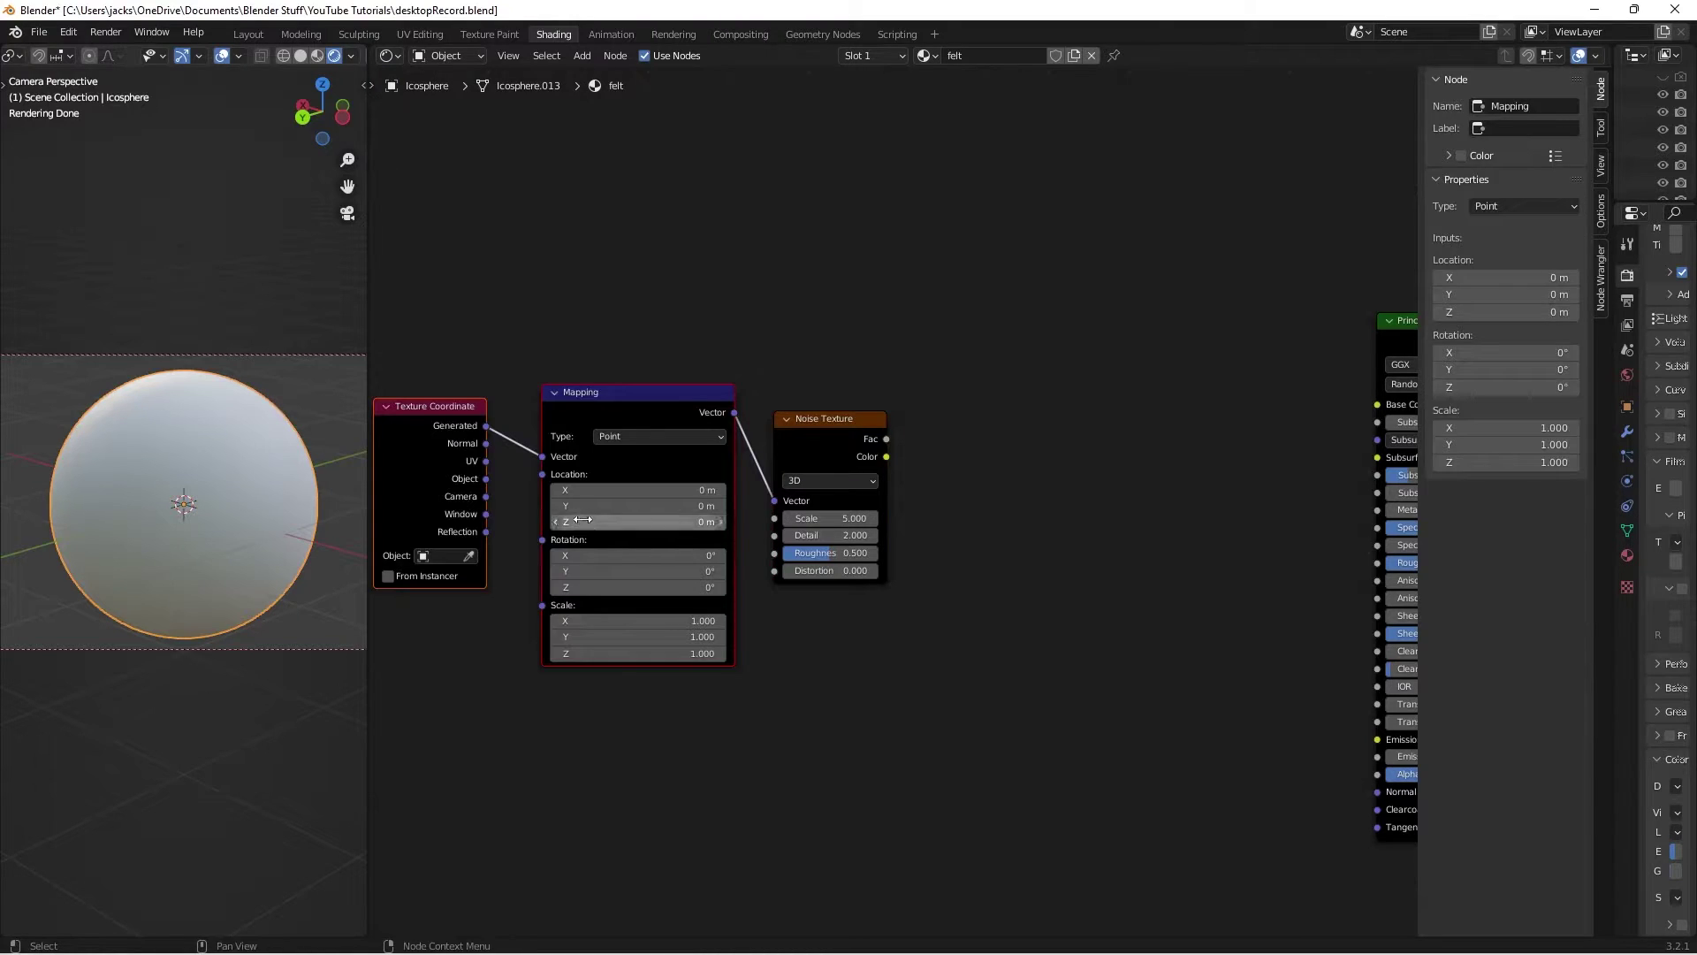
scroll(619, 510, up, 2)
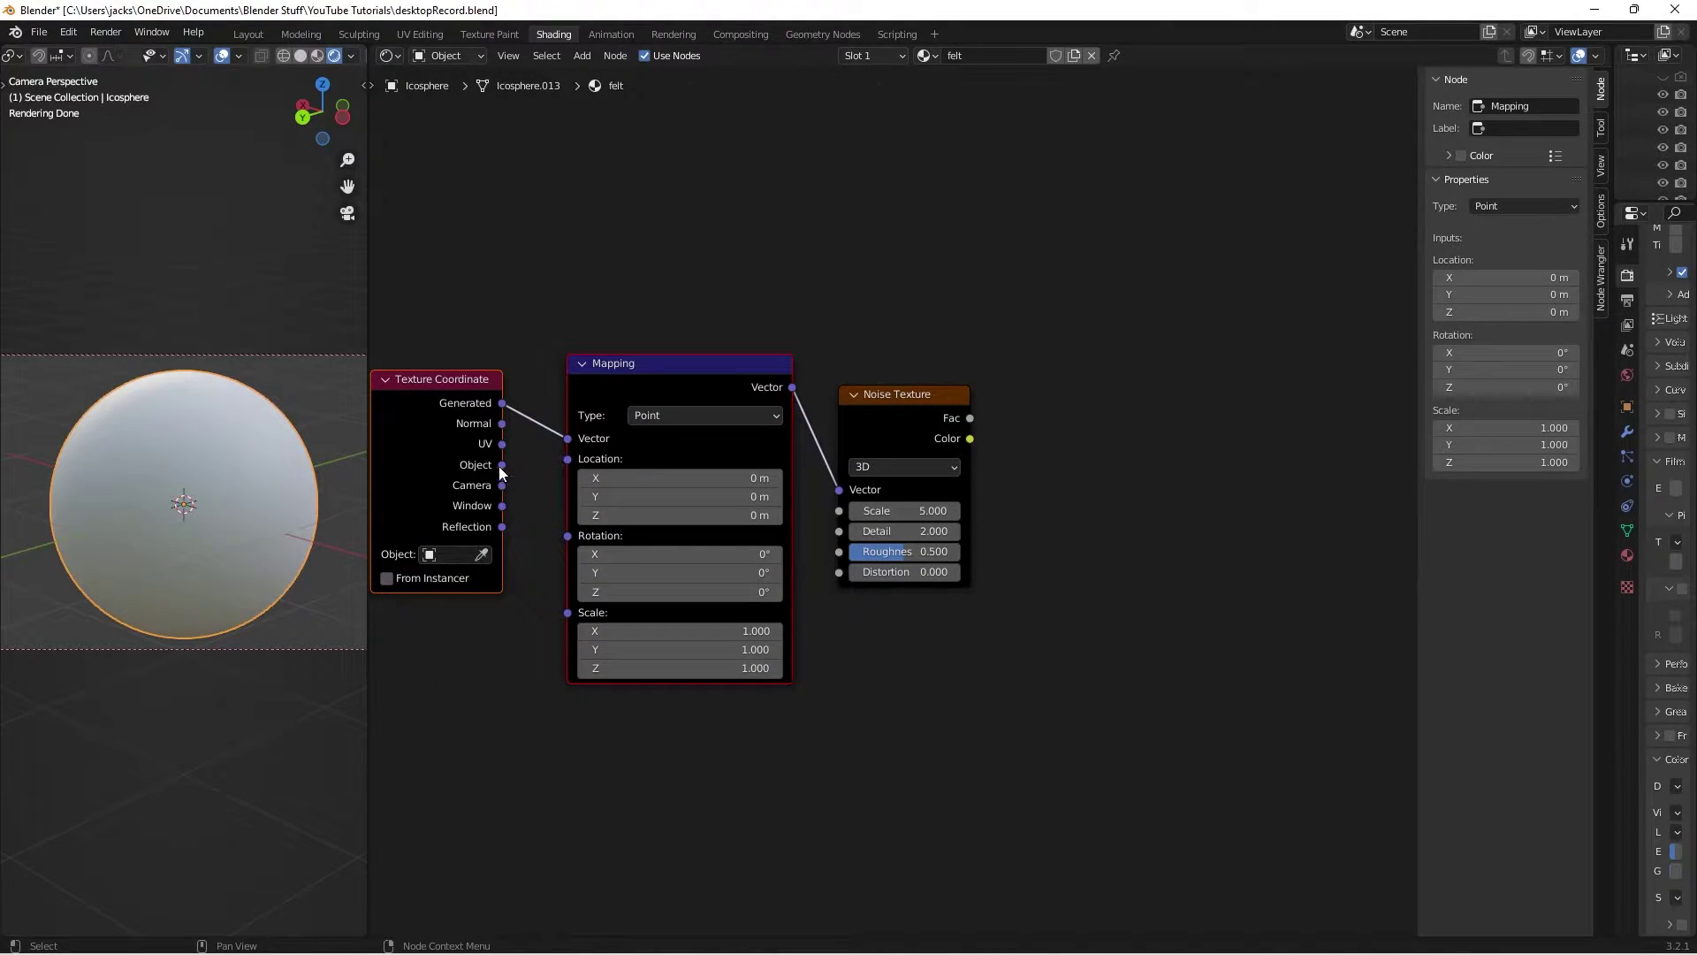
drag(500, 468, 569, 440)
Preview the Noise Texture's Fac output on the sphere
scroll(928, 336, down, 3)
middle_drag(1003, 346, 790, 302)
ctrl+shift+click(702, 406)
middle_drag(826, 431, 988, 449)
middle_drag(626, 520, 733, 487)
Move the Noise Texture node up beside the Mapping node and save the file
drag(462, 266, 1064, 612)
key(g)
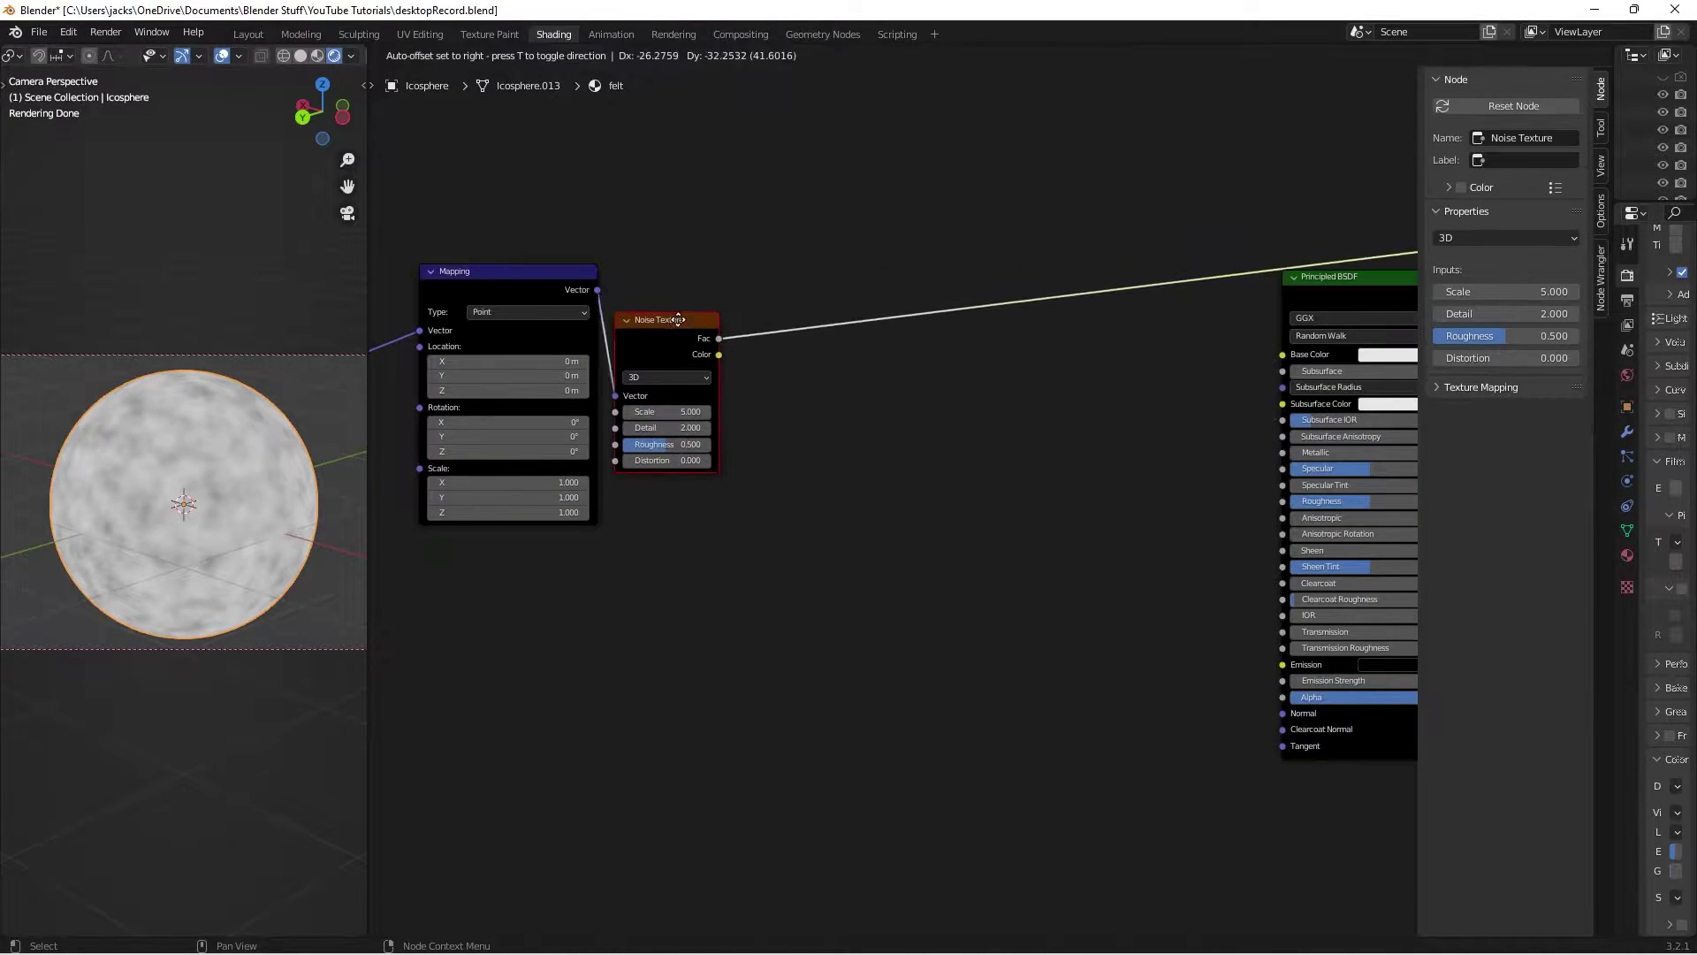
click(686, 277)
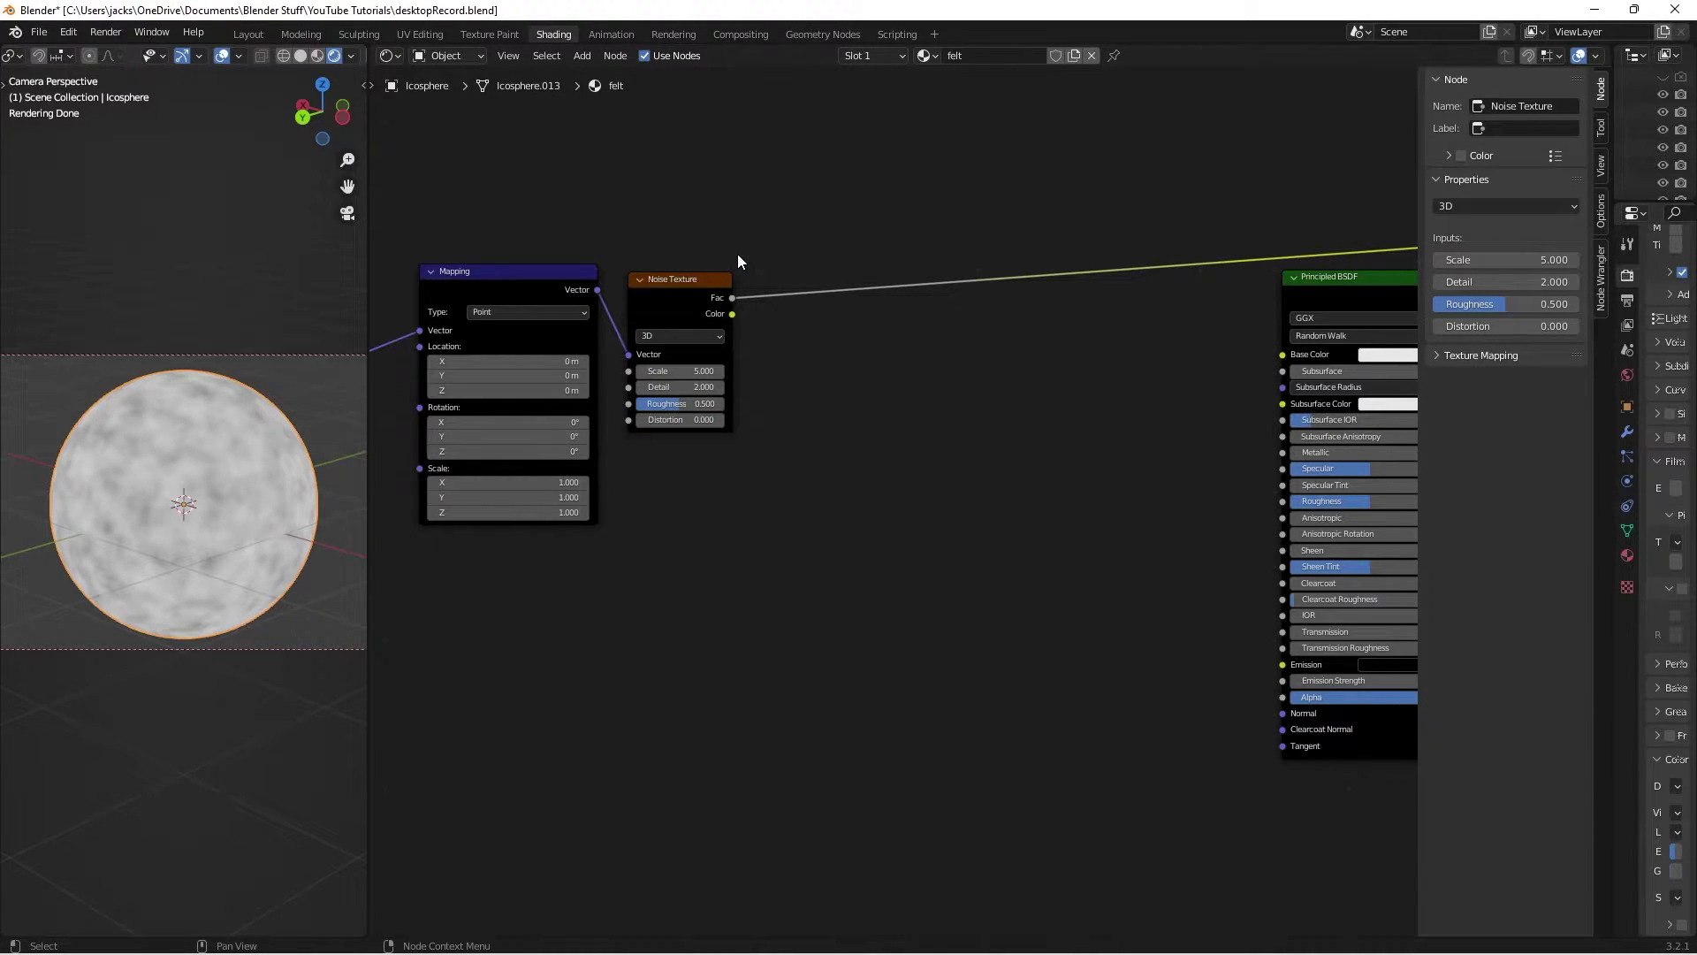
drag(666, 301, 670, 299)
click(718, 222)
key(ctrl+s)
Set the Noise Texture's Scale to 10, Detail to 16 and Roughness to 0.1
scroll(760, 389, up, 2)
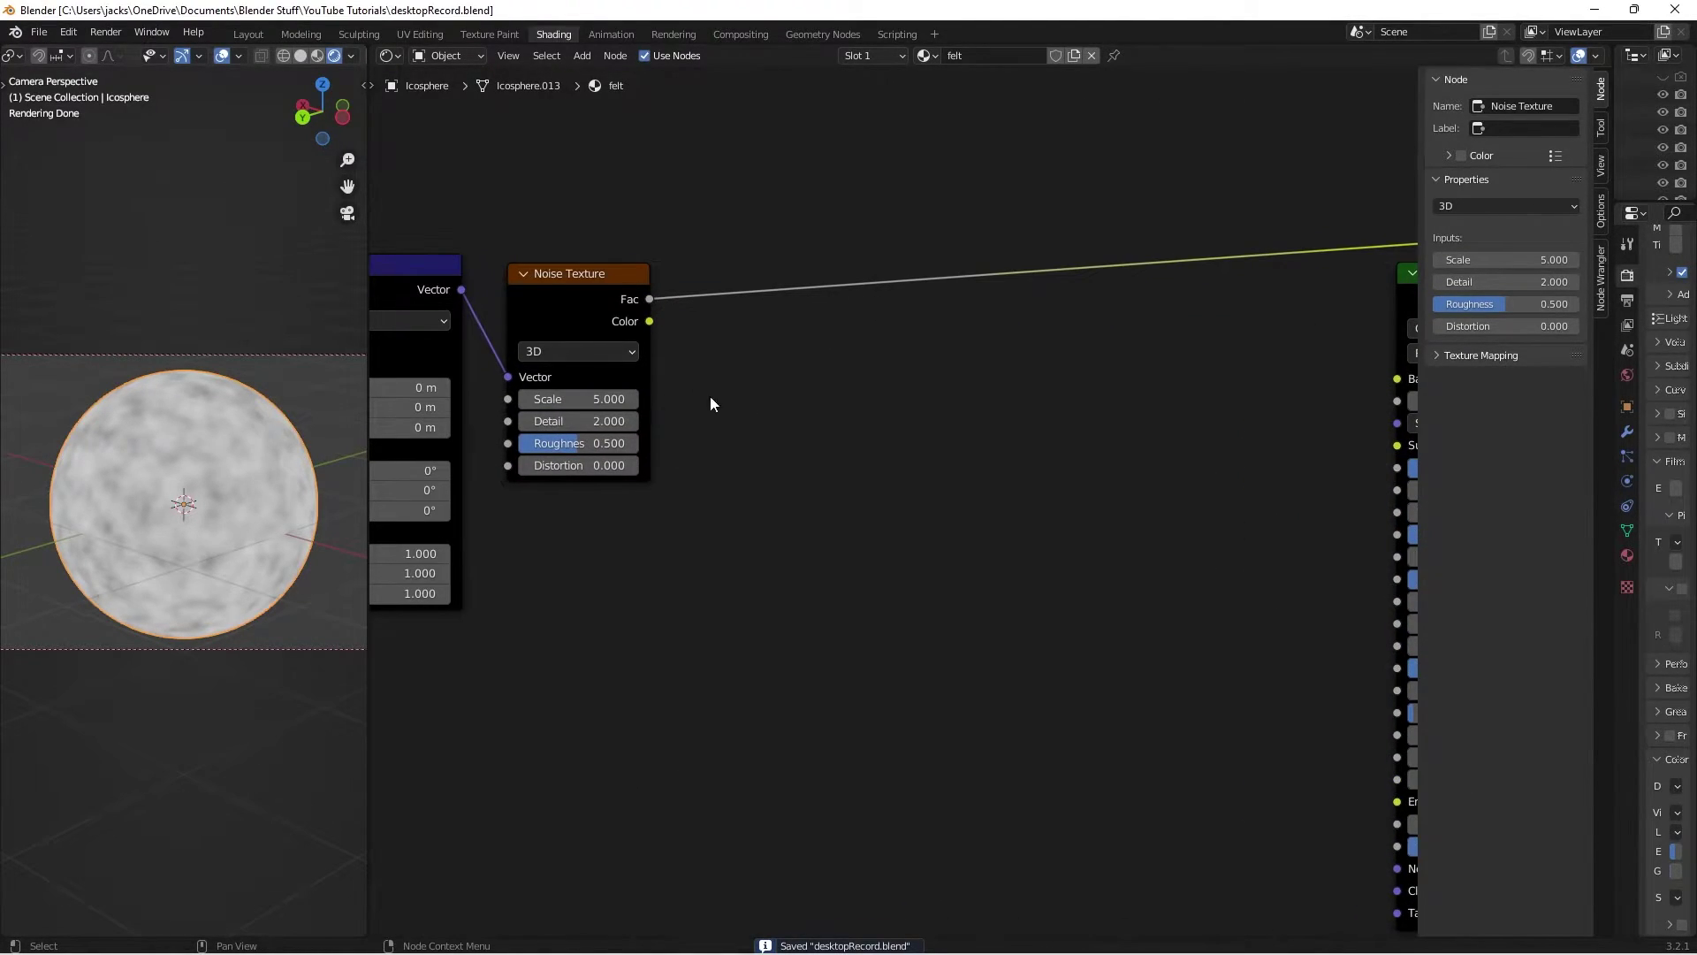
click(566, 400)
text(10)
key(Return)
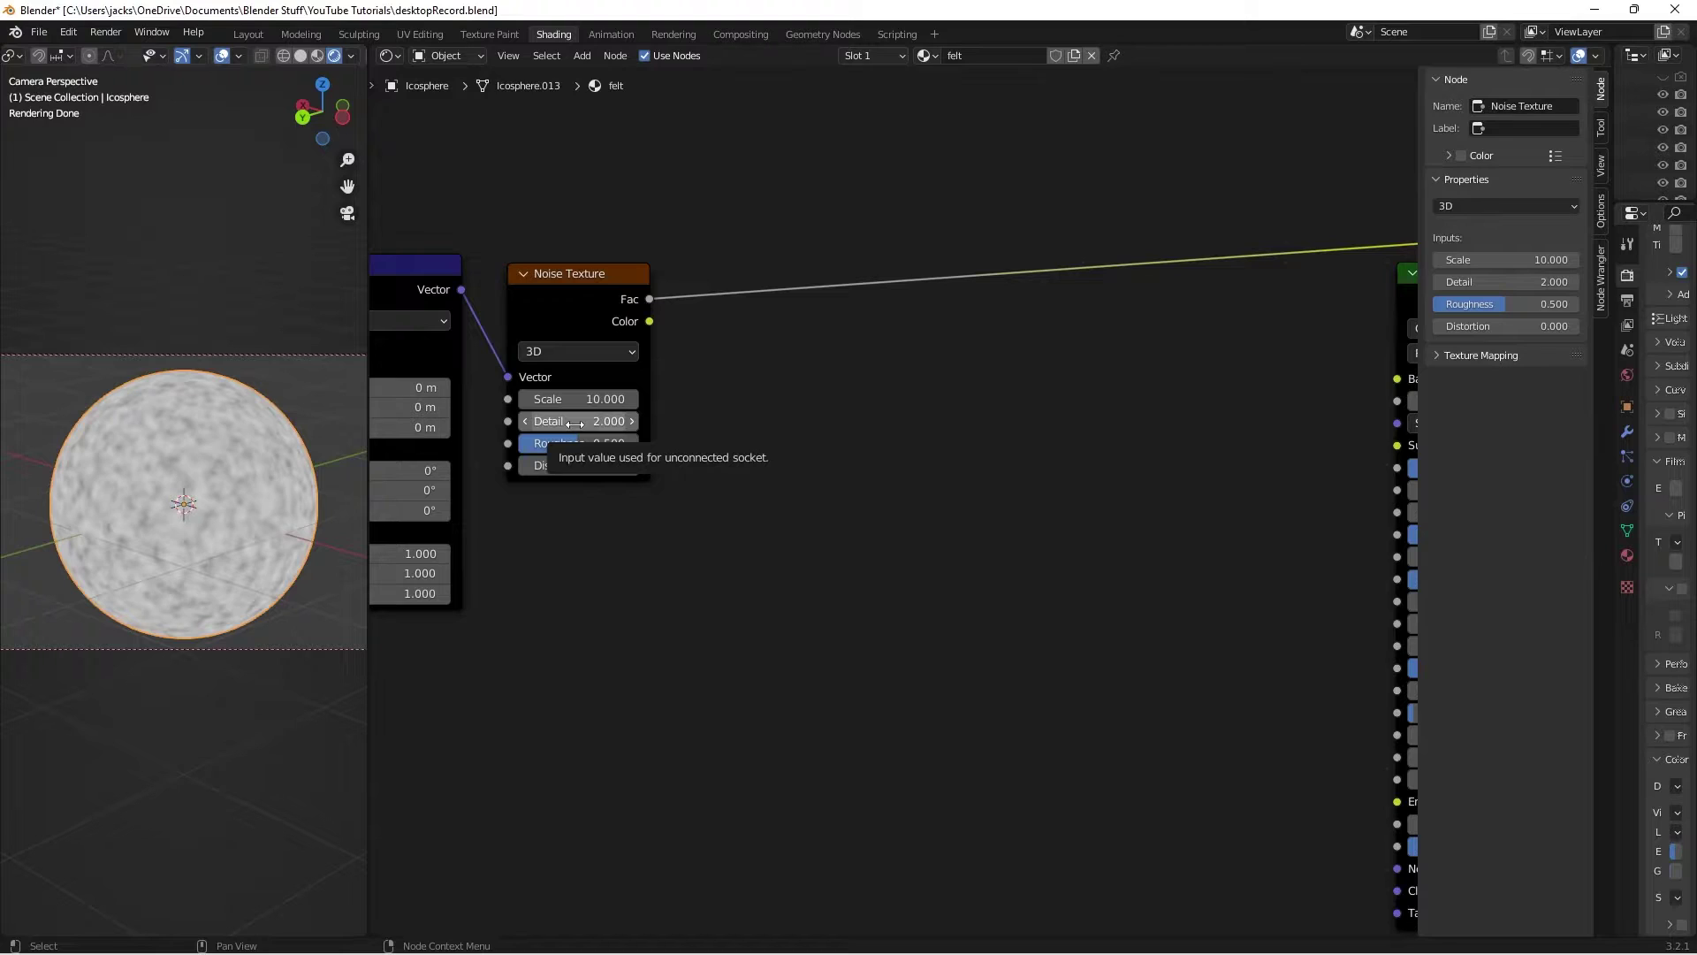
click(575, 422)
text(16)
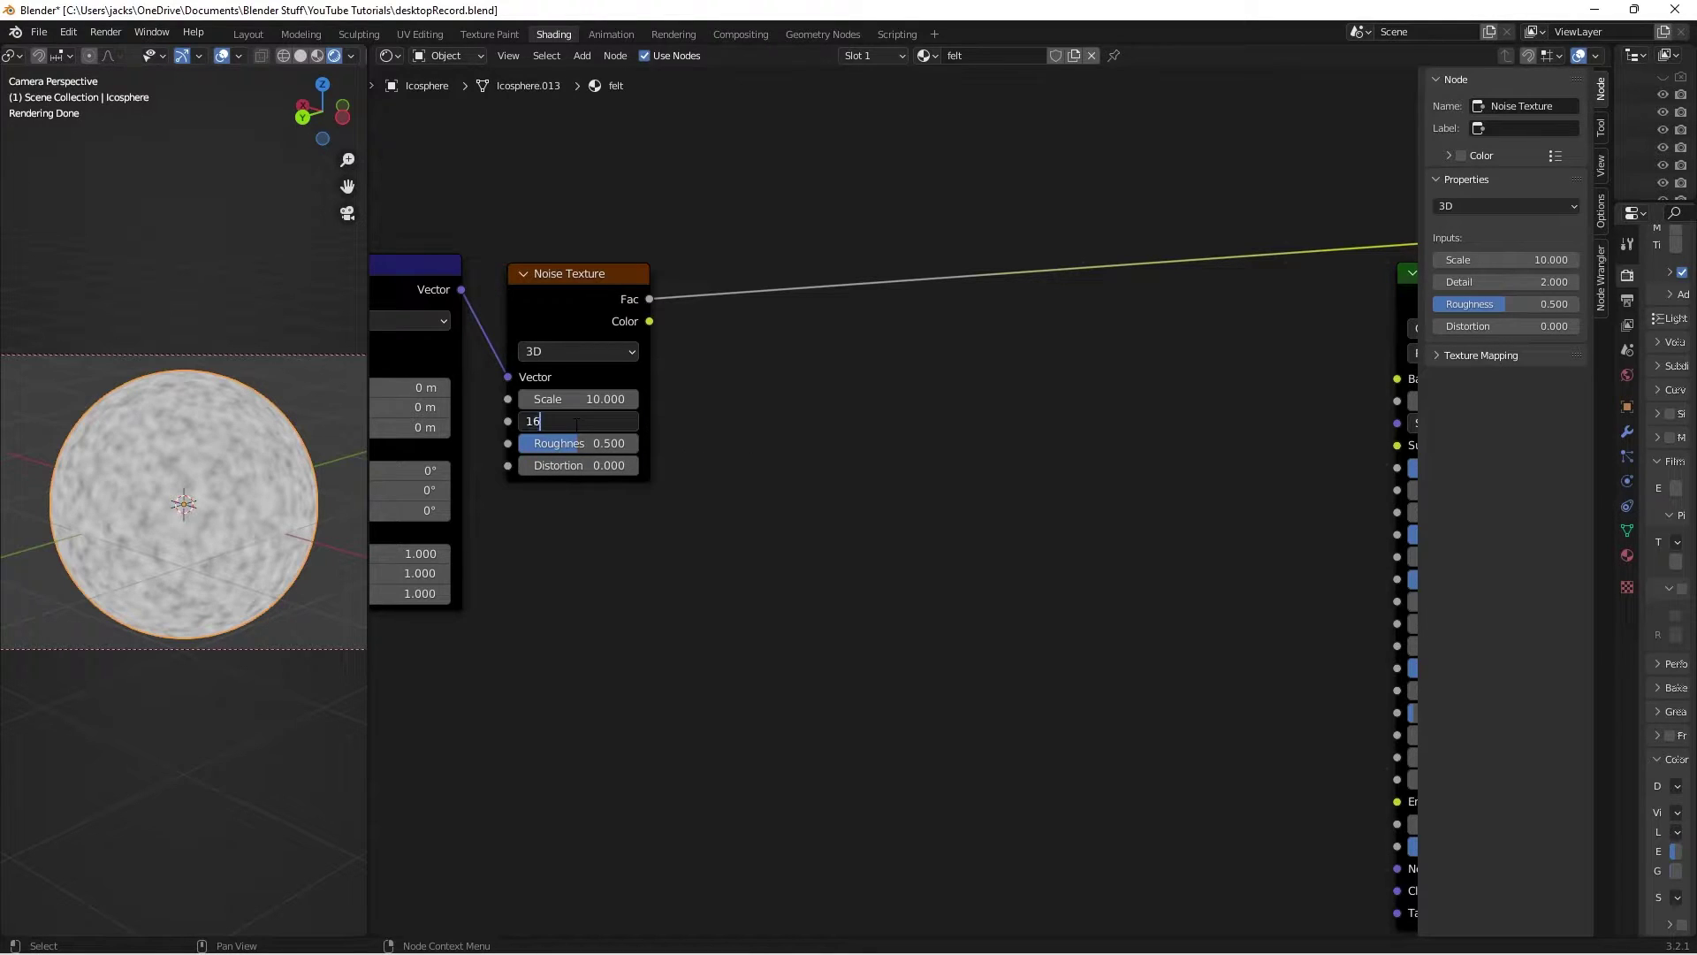
key(Return)
click(575, 443)
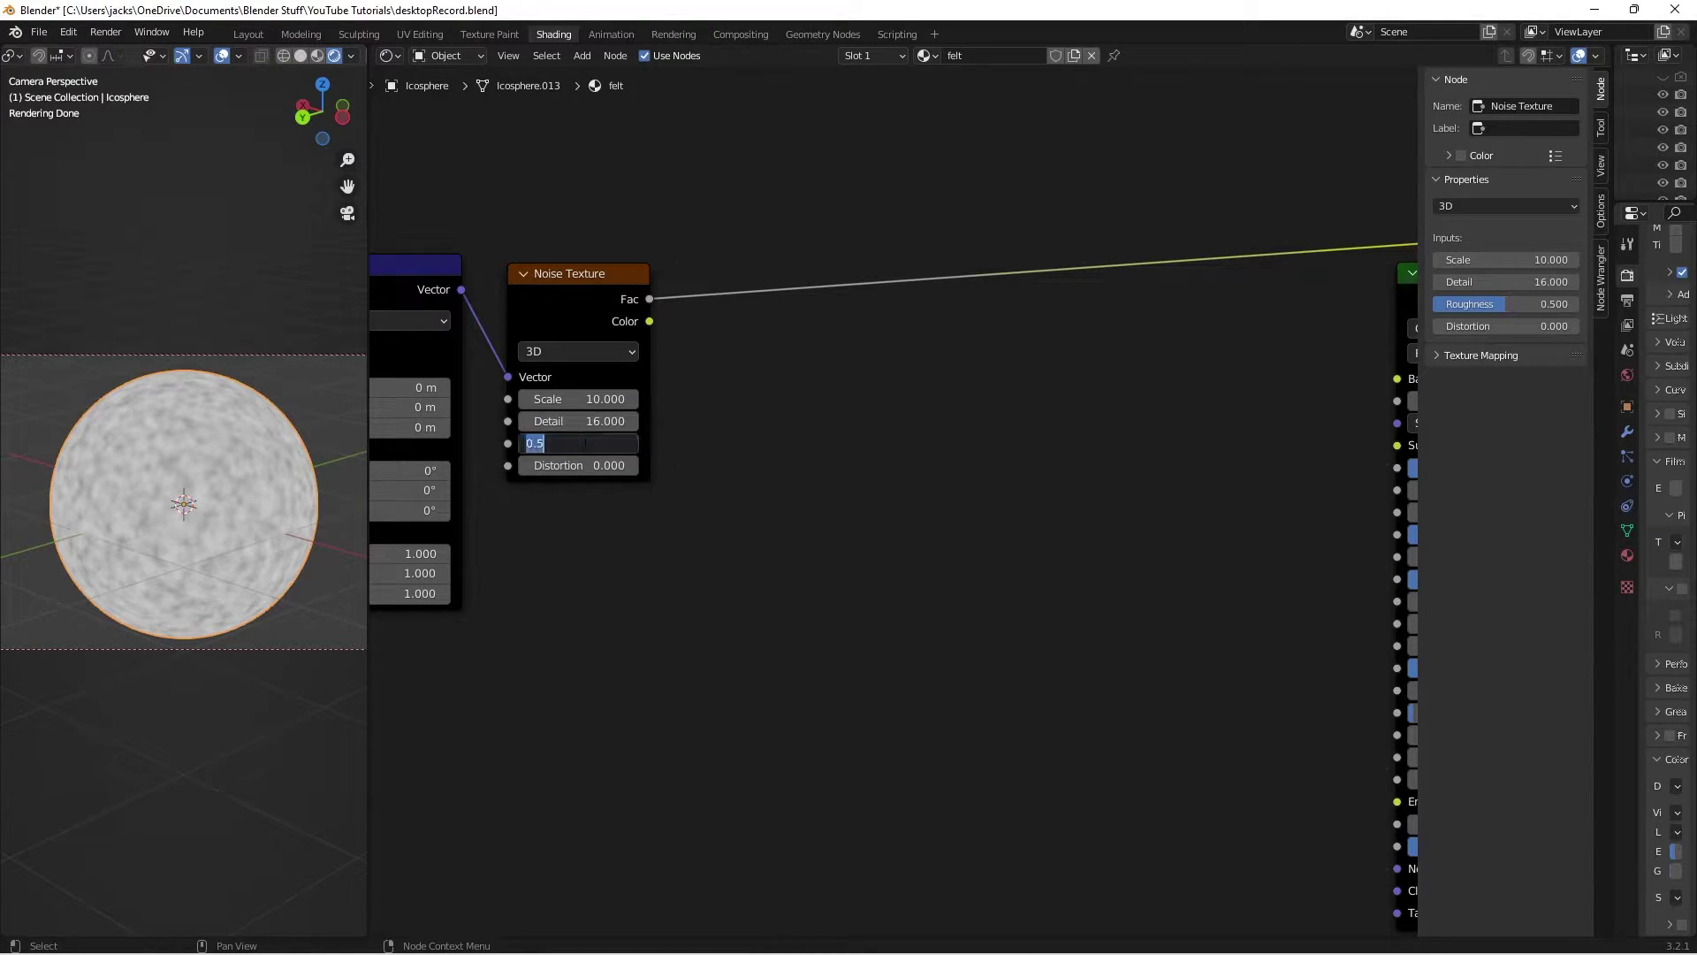
text(0.1)
key(Return)
scroll(184, 581, up, 3)
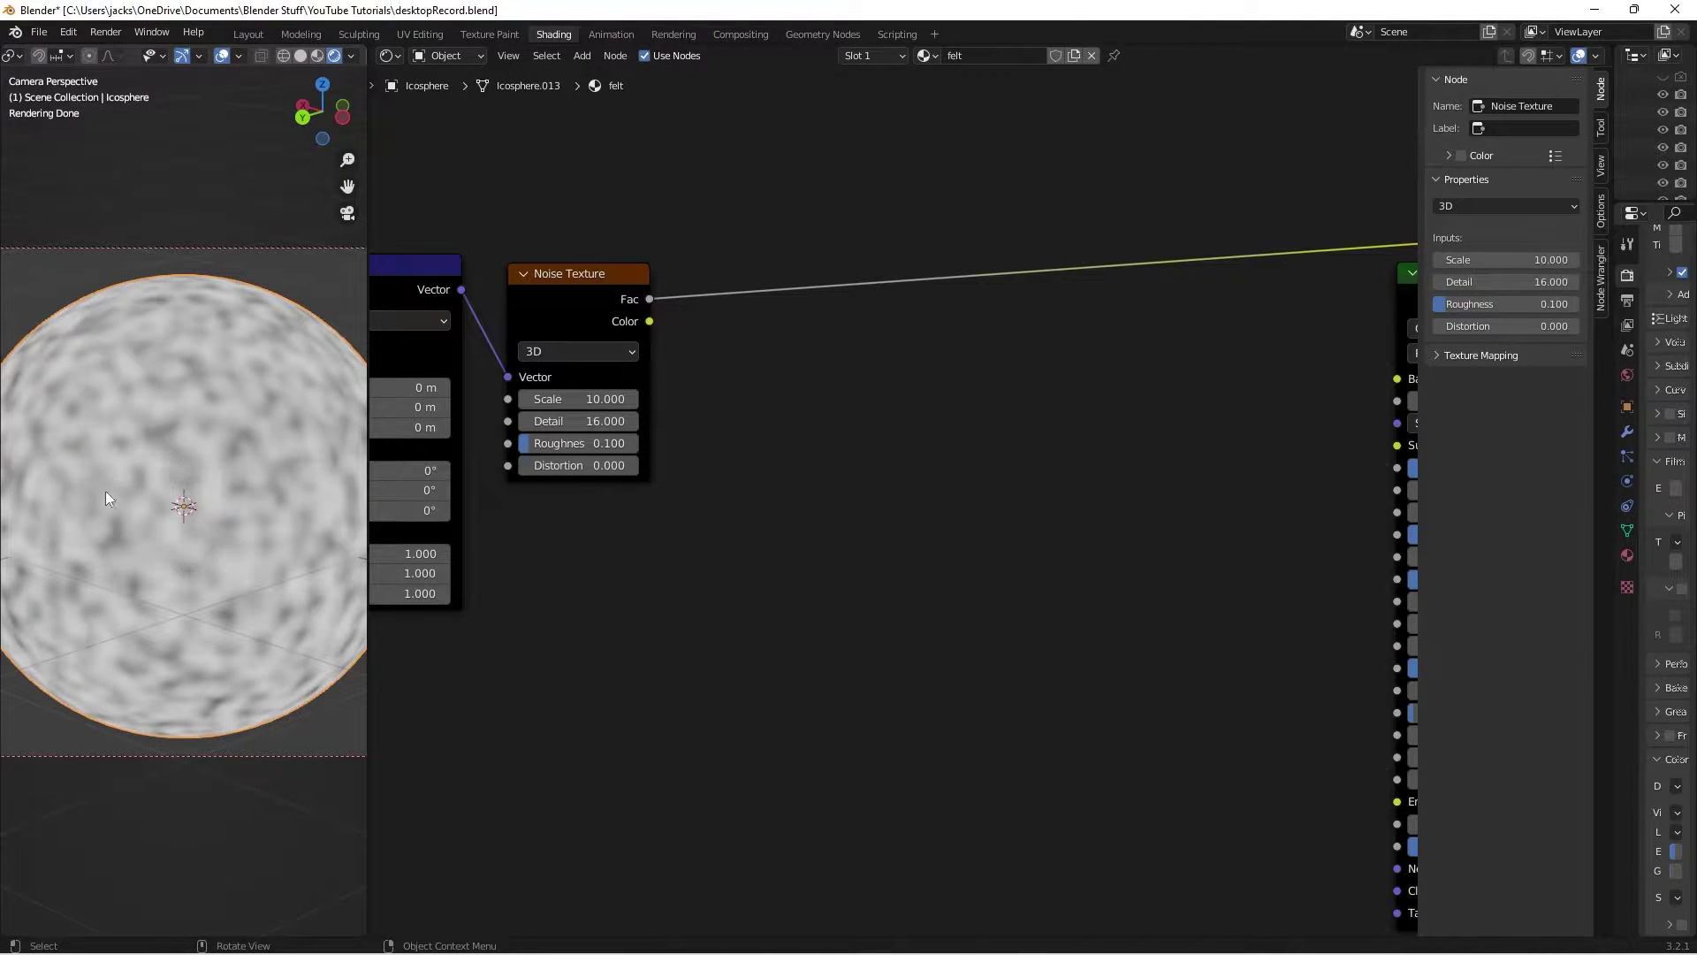
Insert a Map Range node on the link after the Noise Texture's Fac output
key(shift+a)
click(877, 516)
text(map range)
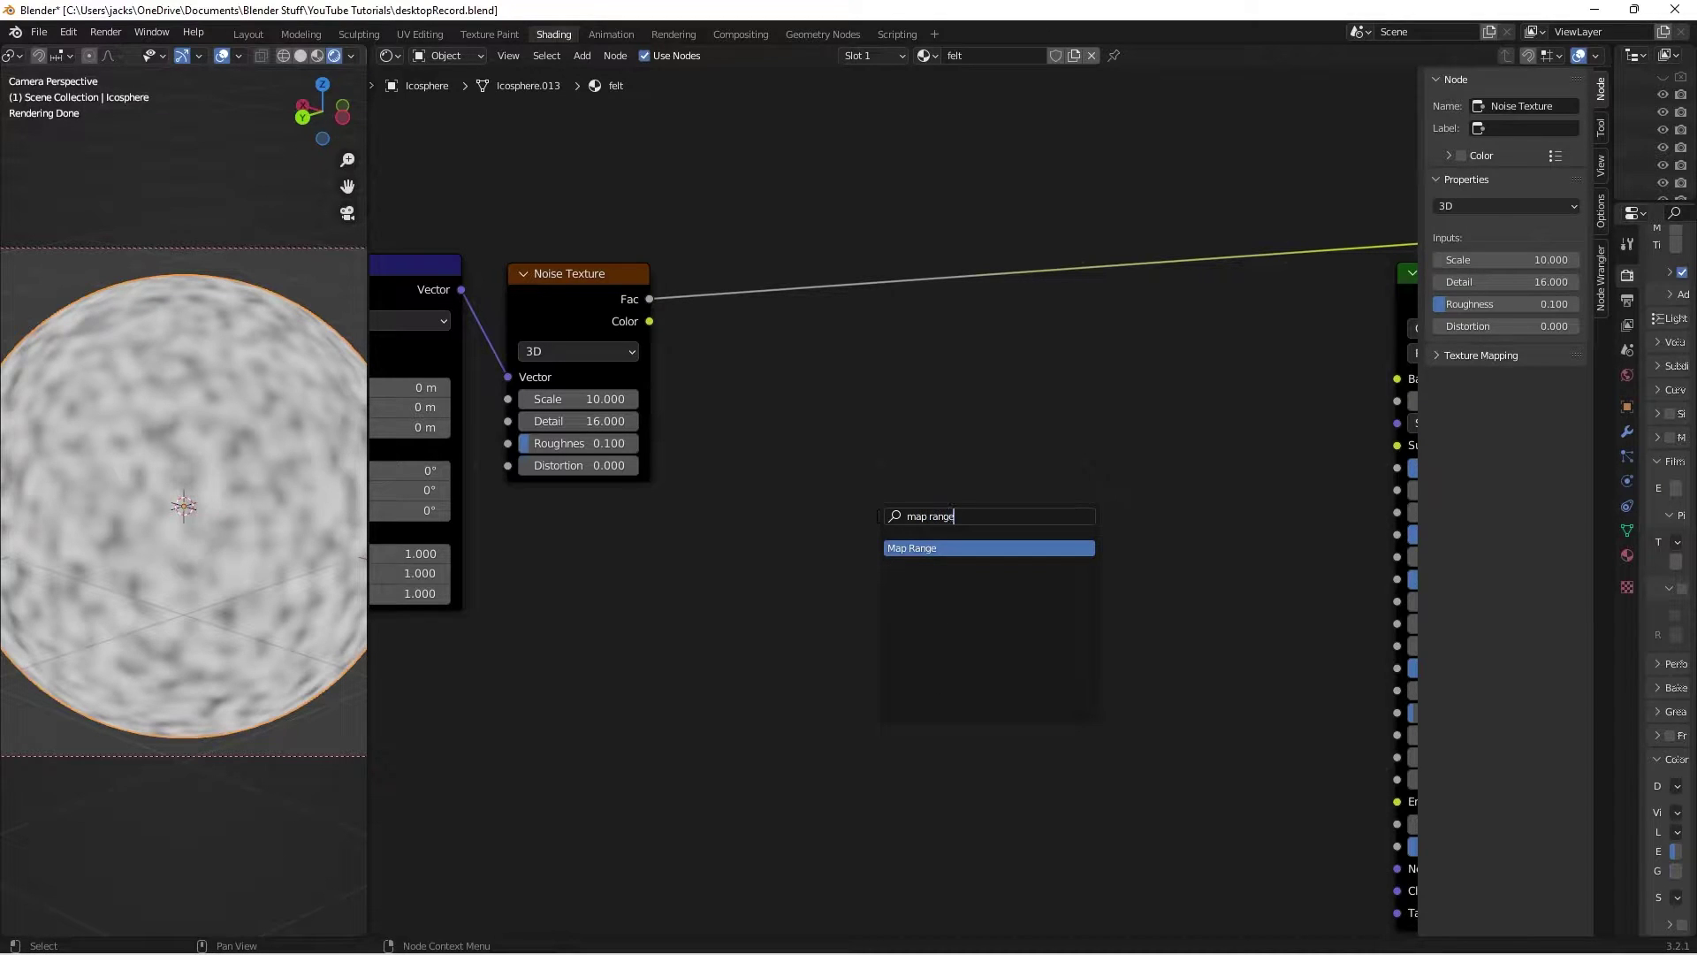
key(Return)
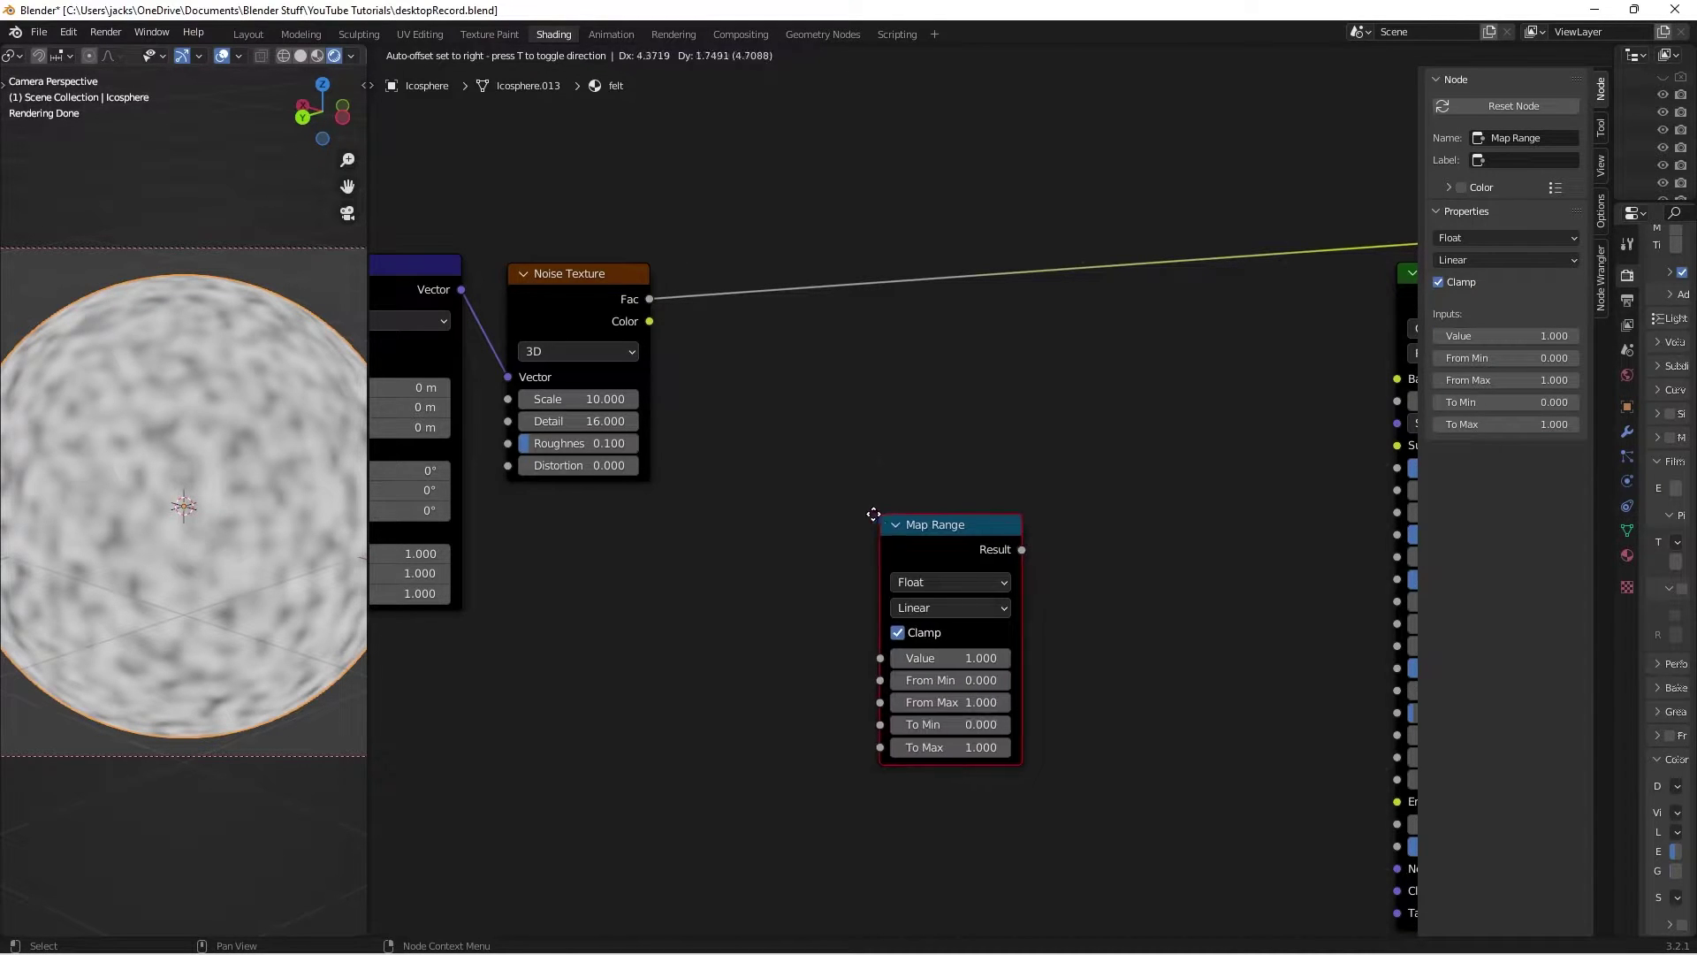
click(775, 290)
Set the Map Range's From Min to -1 and From Max to 2
scroll(983, 436, up, 2)
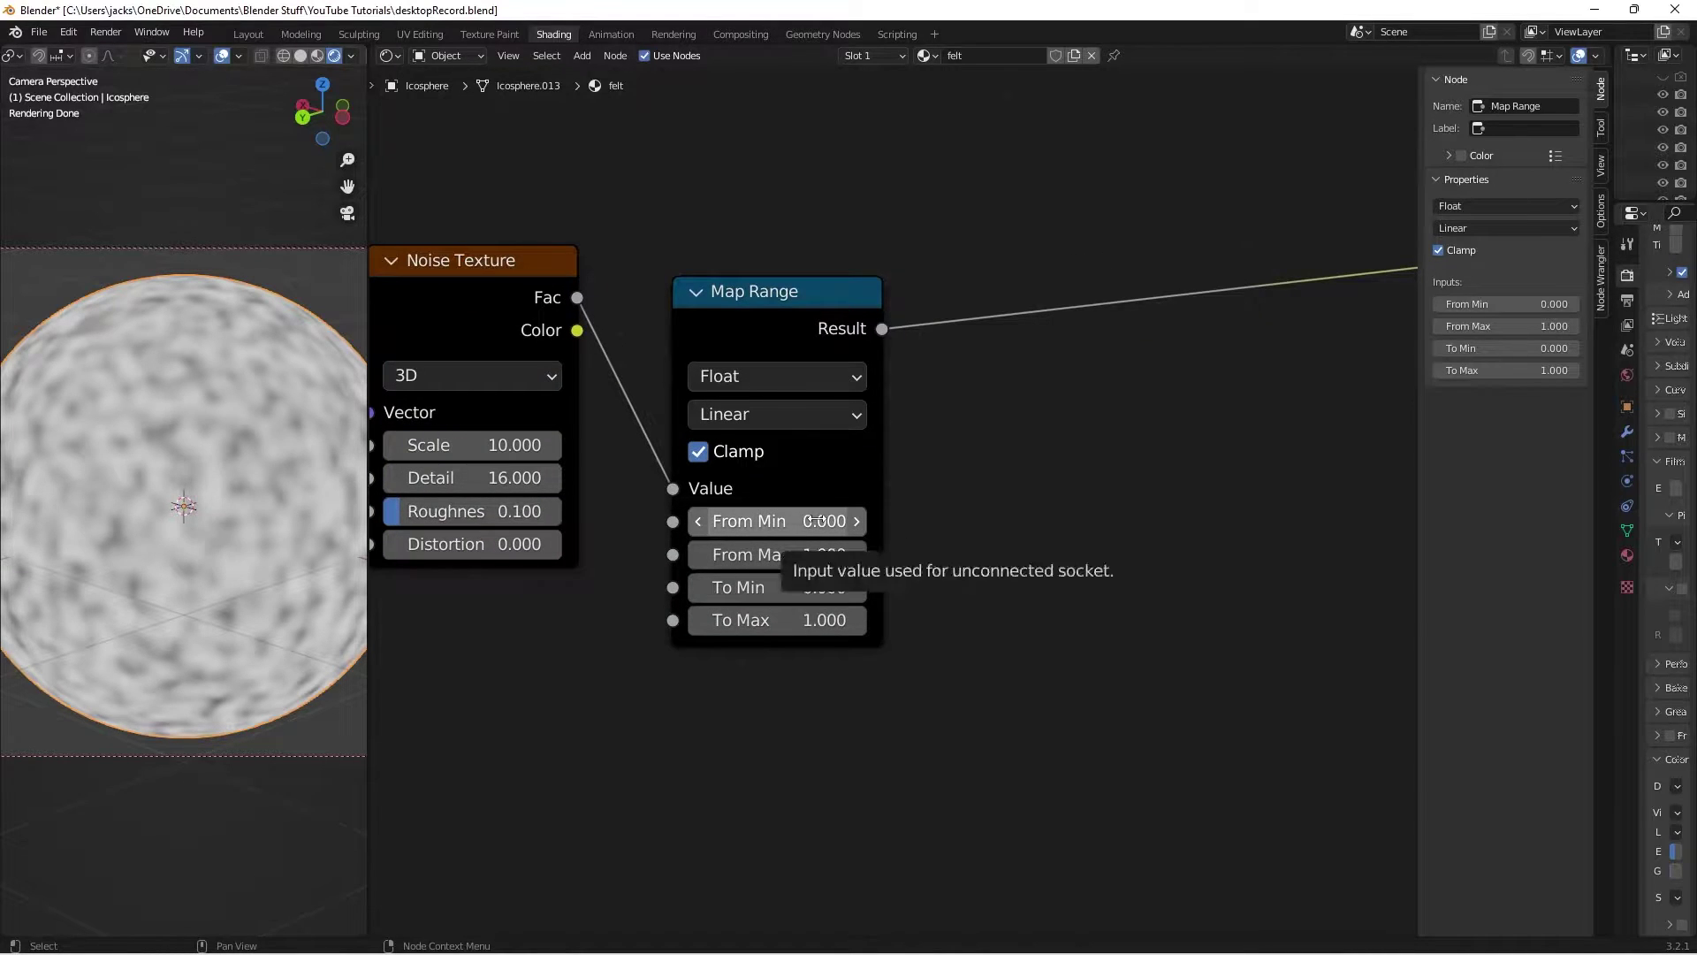
click(814, 521)
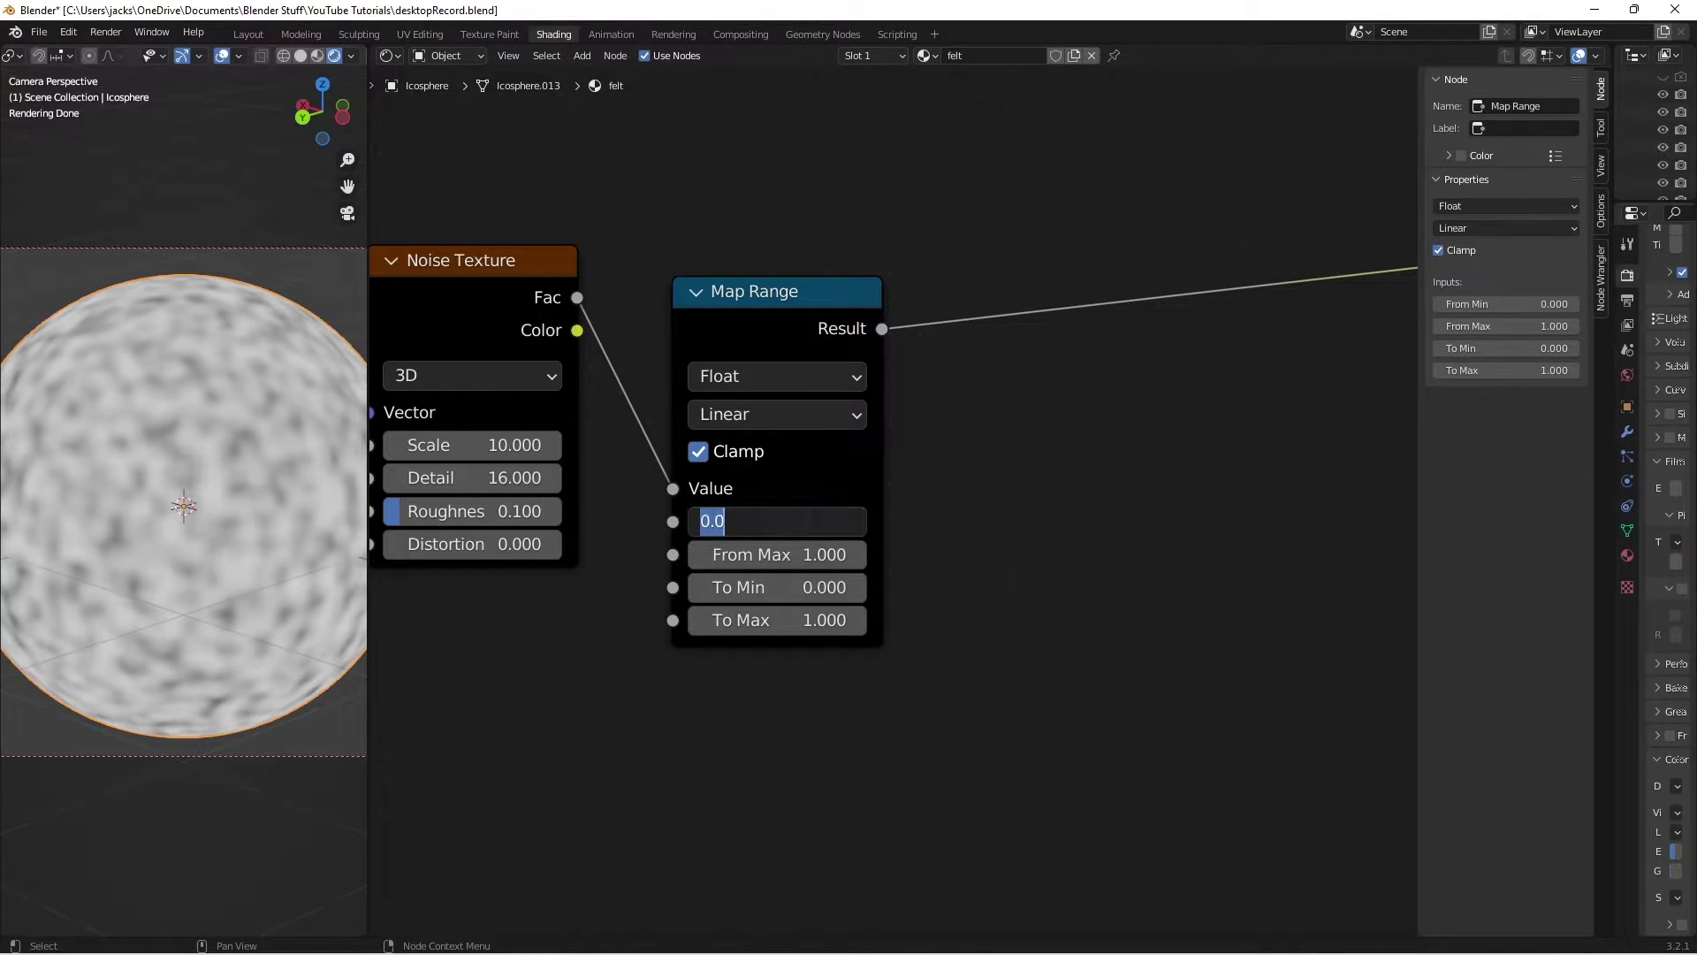
key(BackSpace)
text(-1)
key(Return)
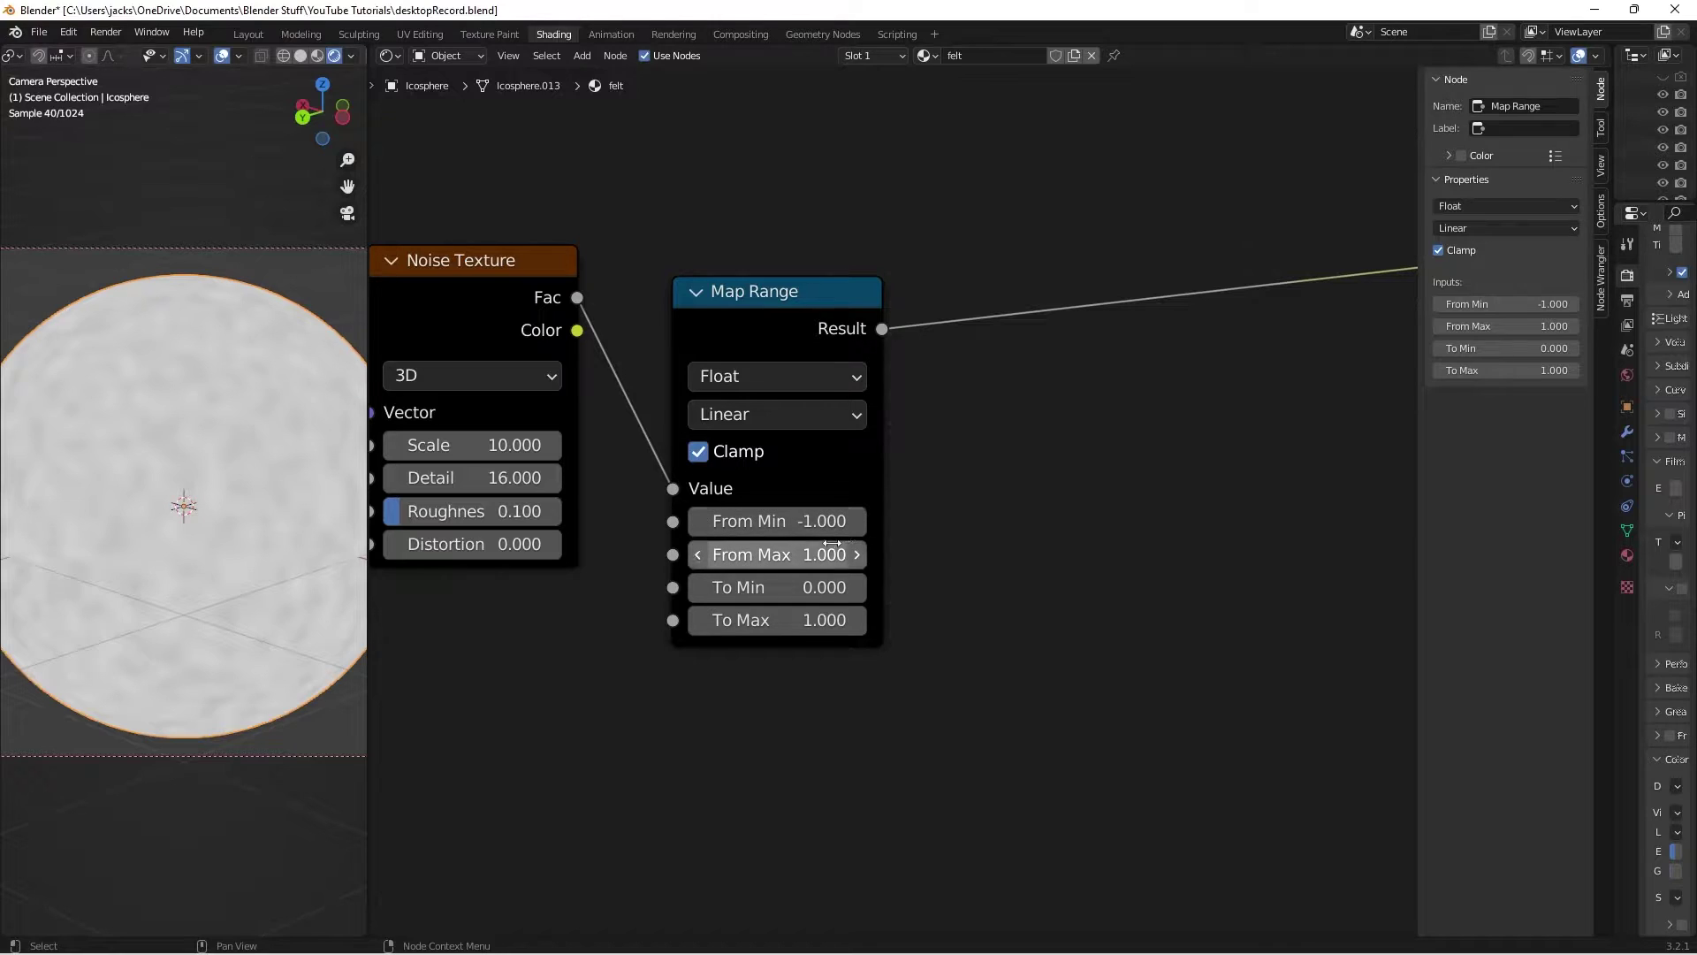
click(815, 554)
text(2)
key(Return)
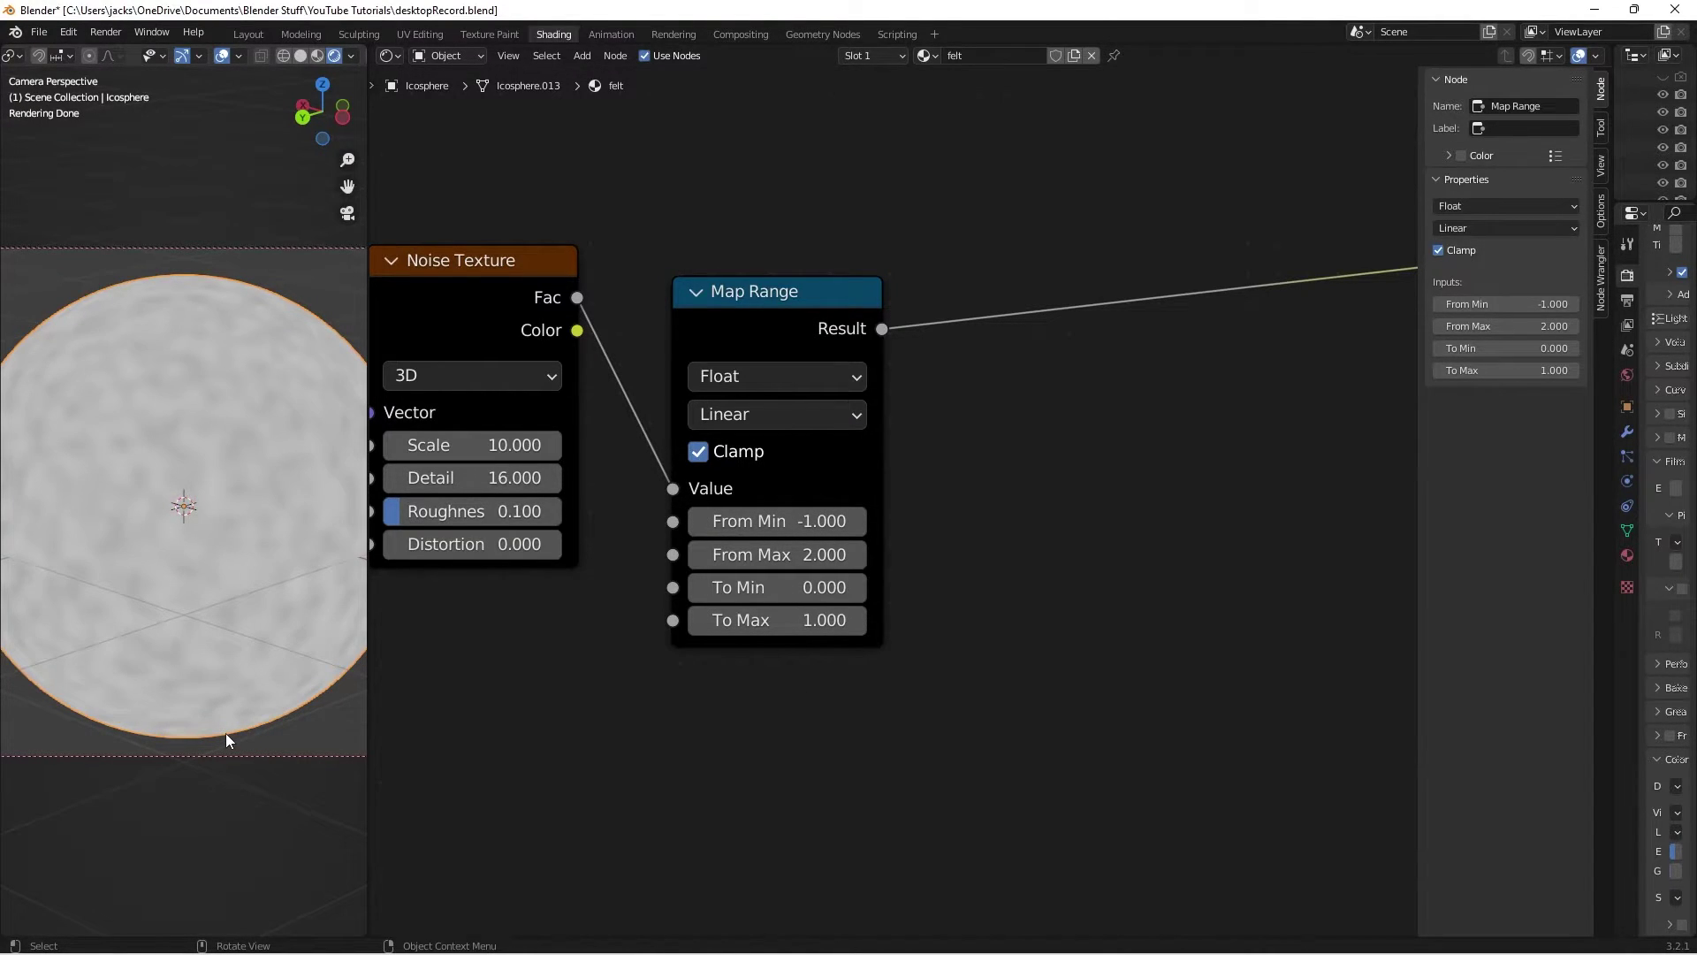
Set the Map Range's To Min to 0.4 and To Max to 0.8, and move the node closer to the Noise Texture
middle_drag(108, 587, 164, 538)
key(KP_0)
click(772, 587)
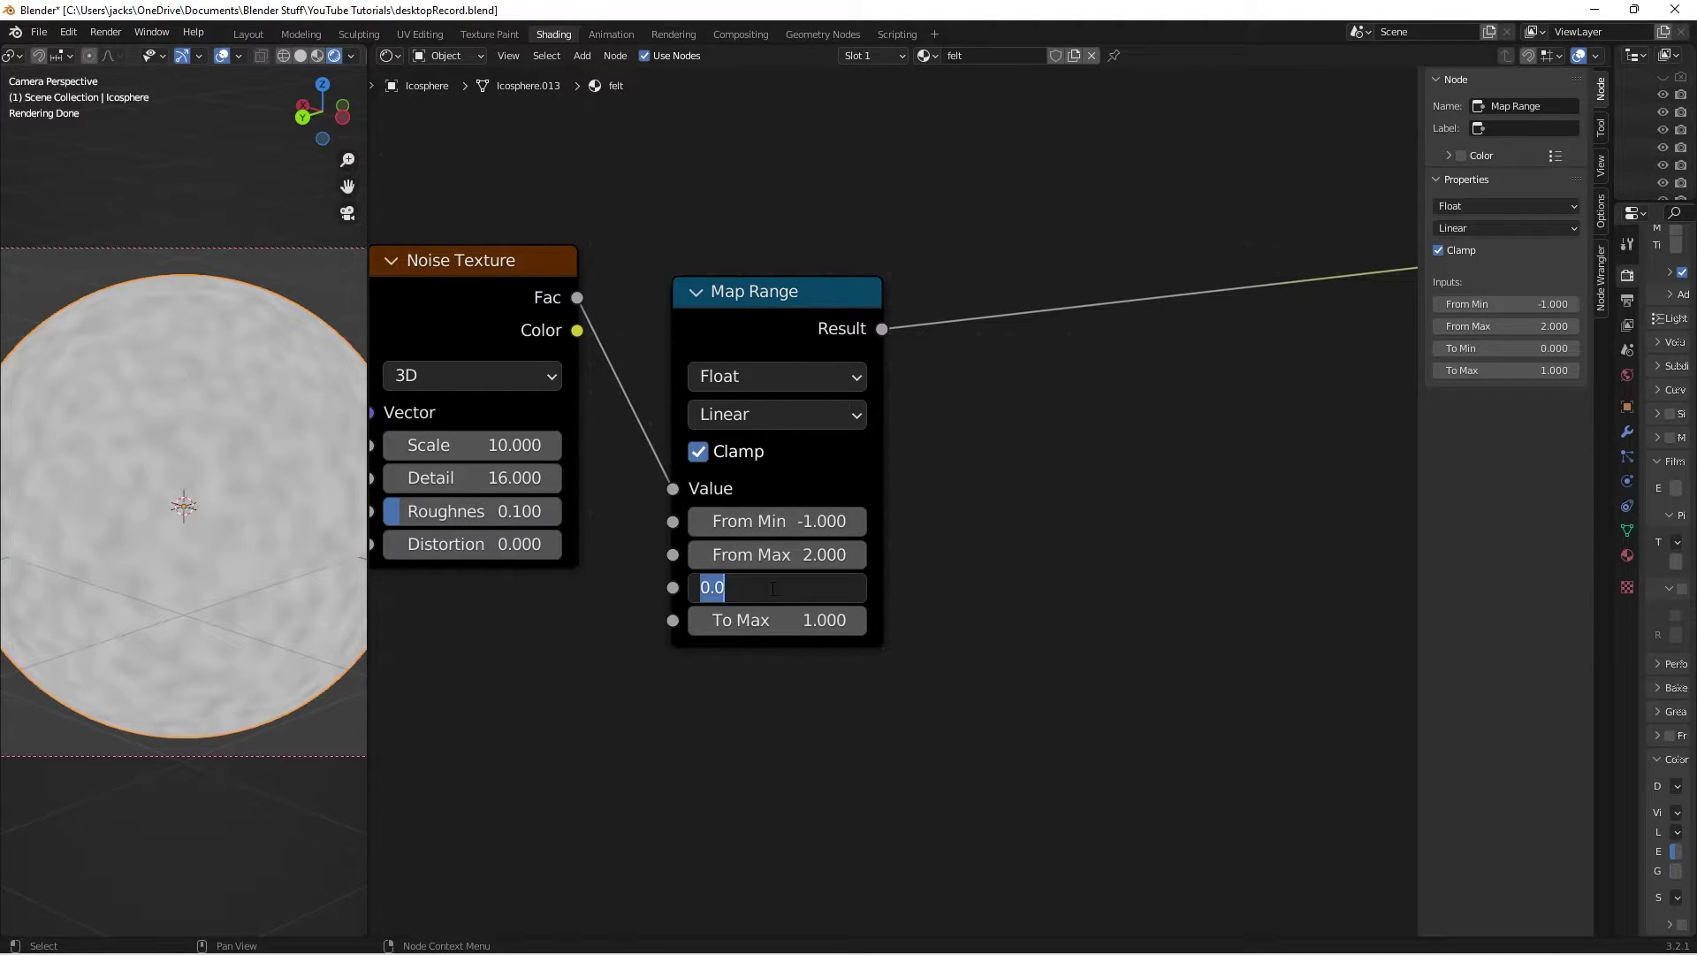
text(.4)
key(Return)
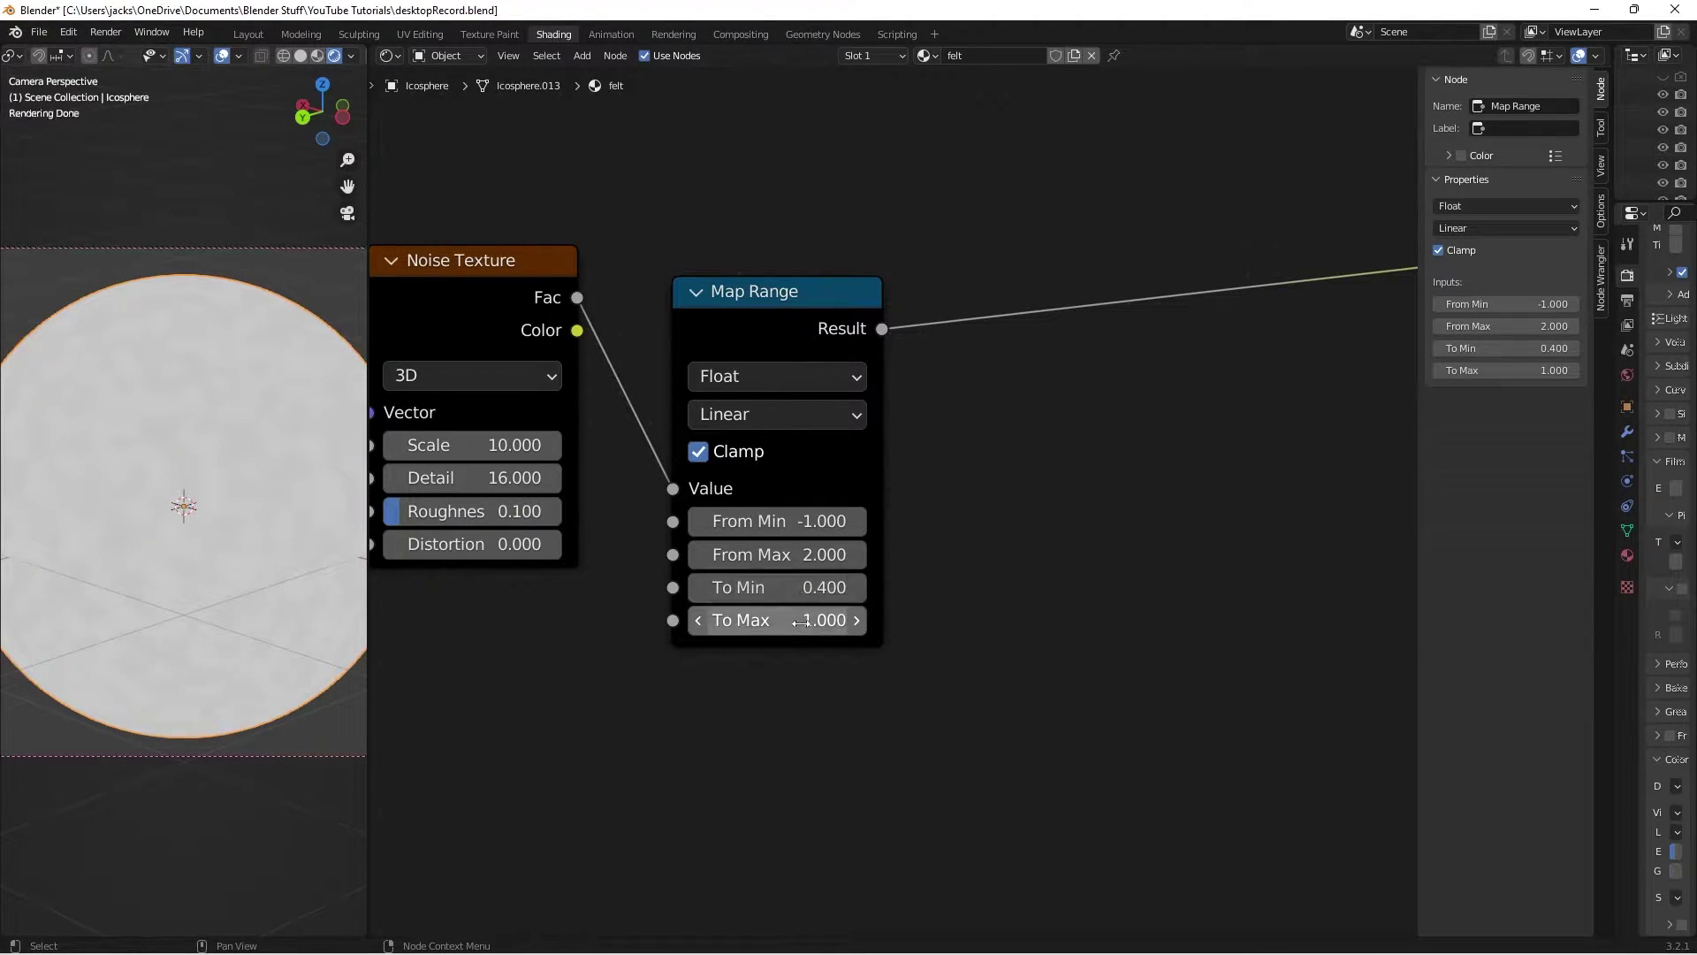
click(801, 621)
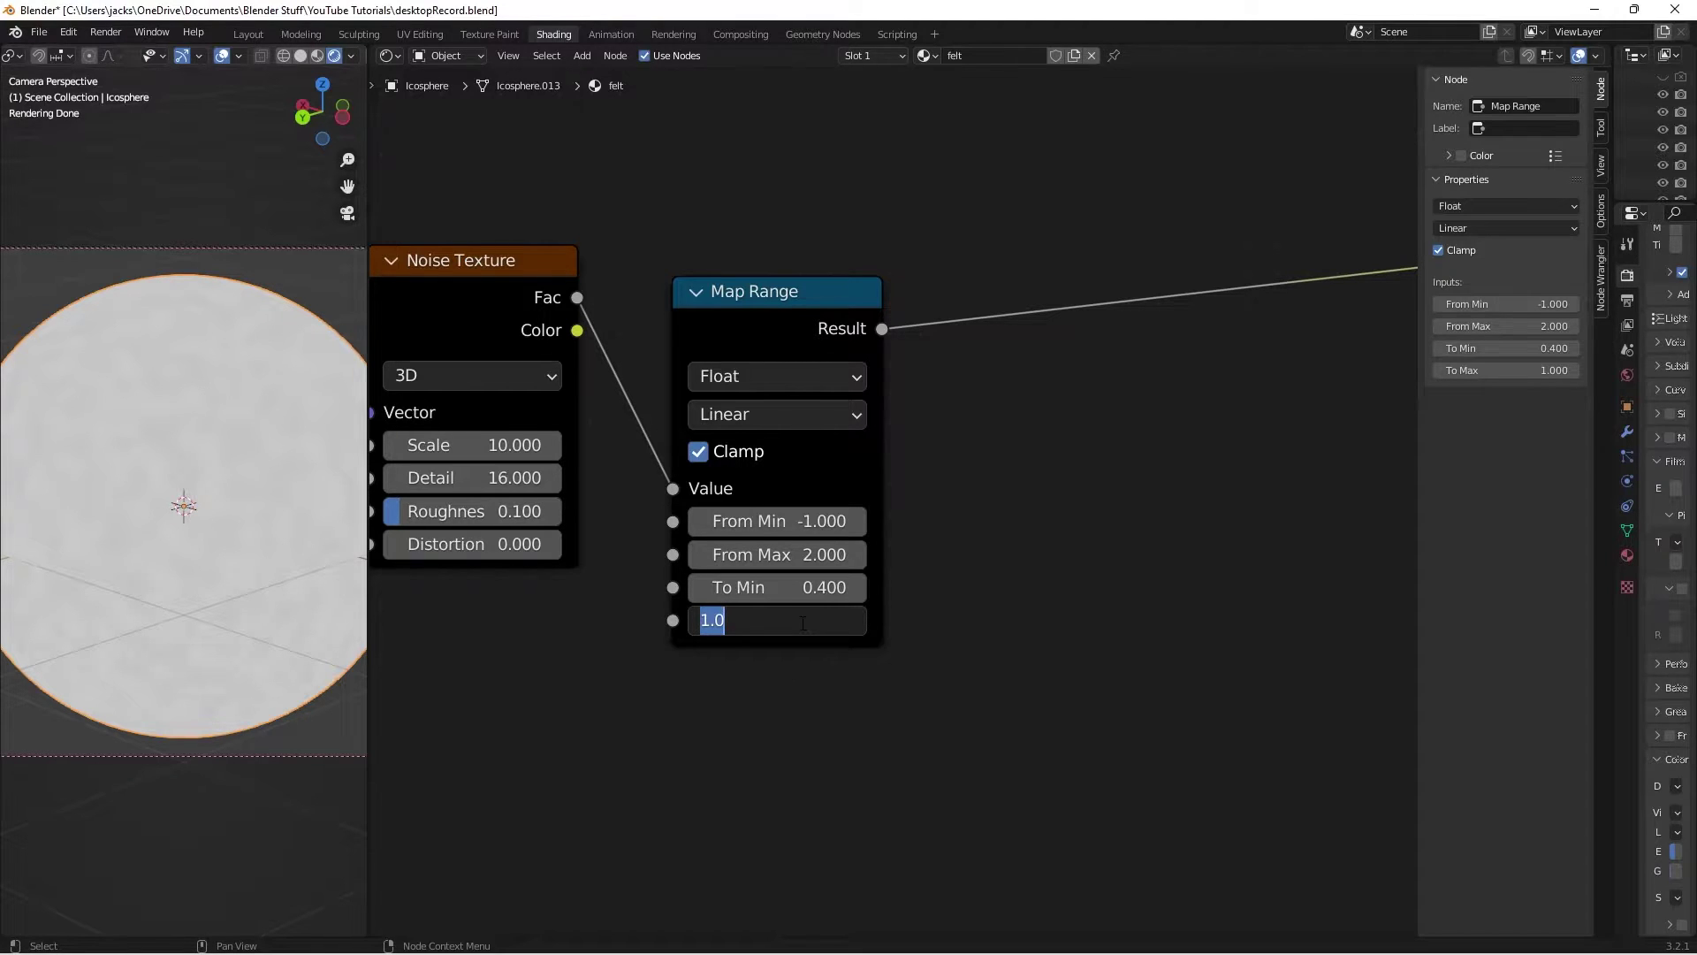
text(.8)
key(Return)
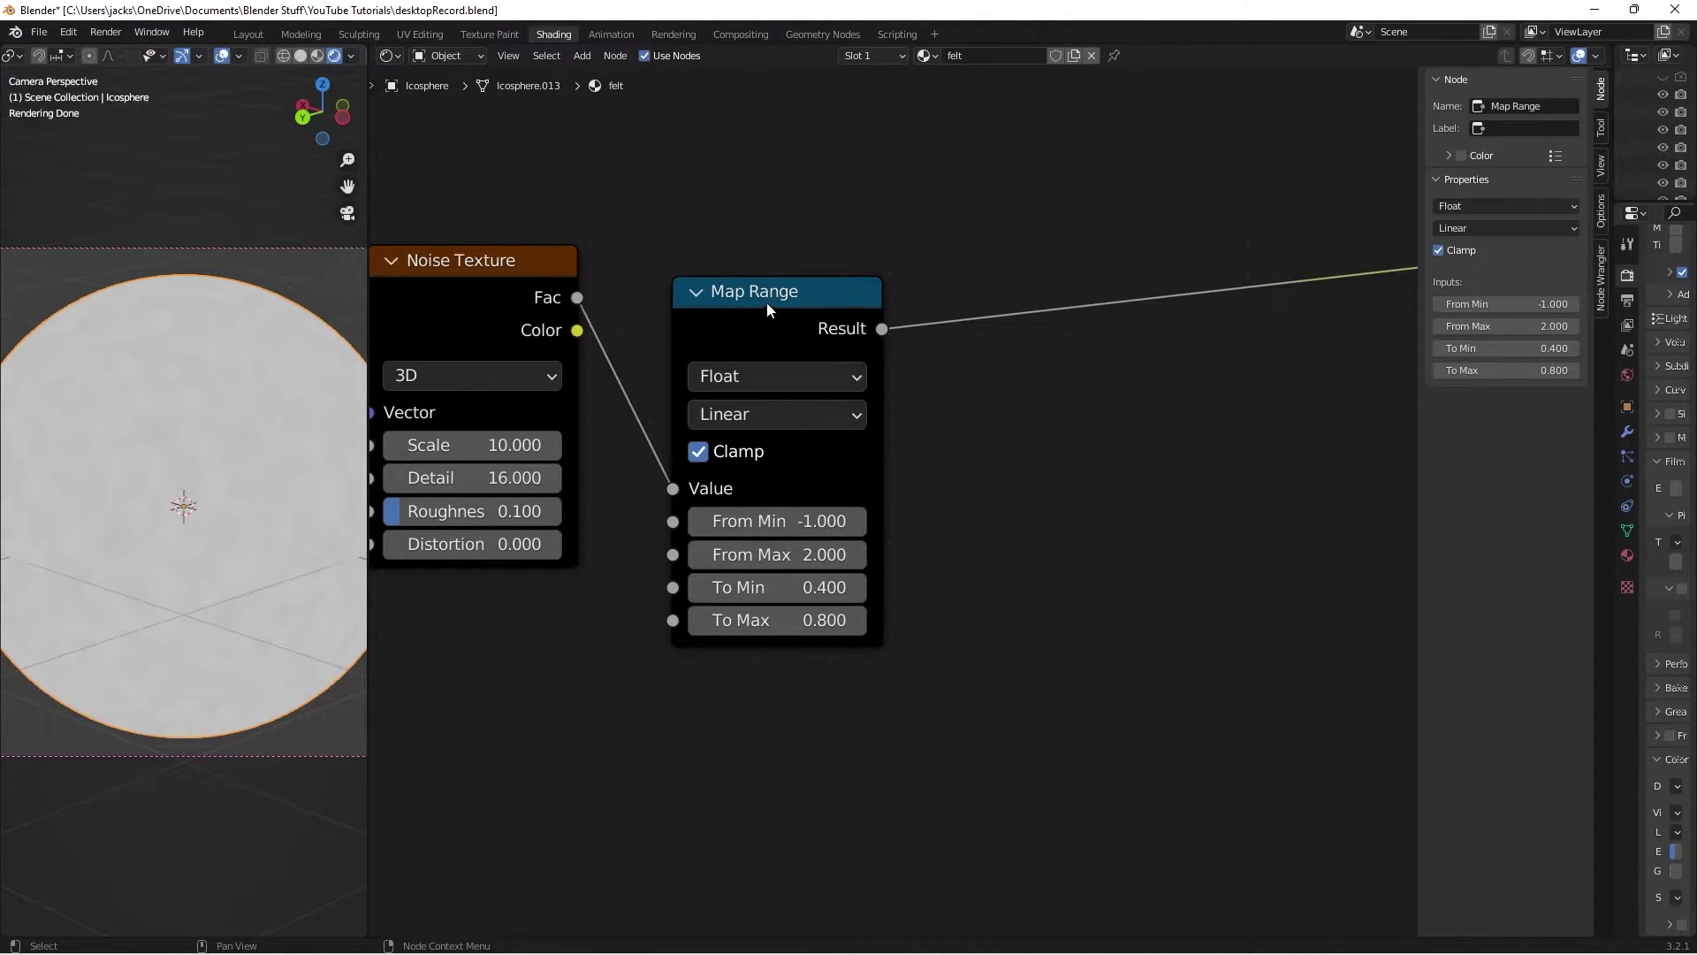
drag(766, 302, 732, 285)
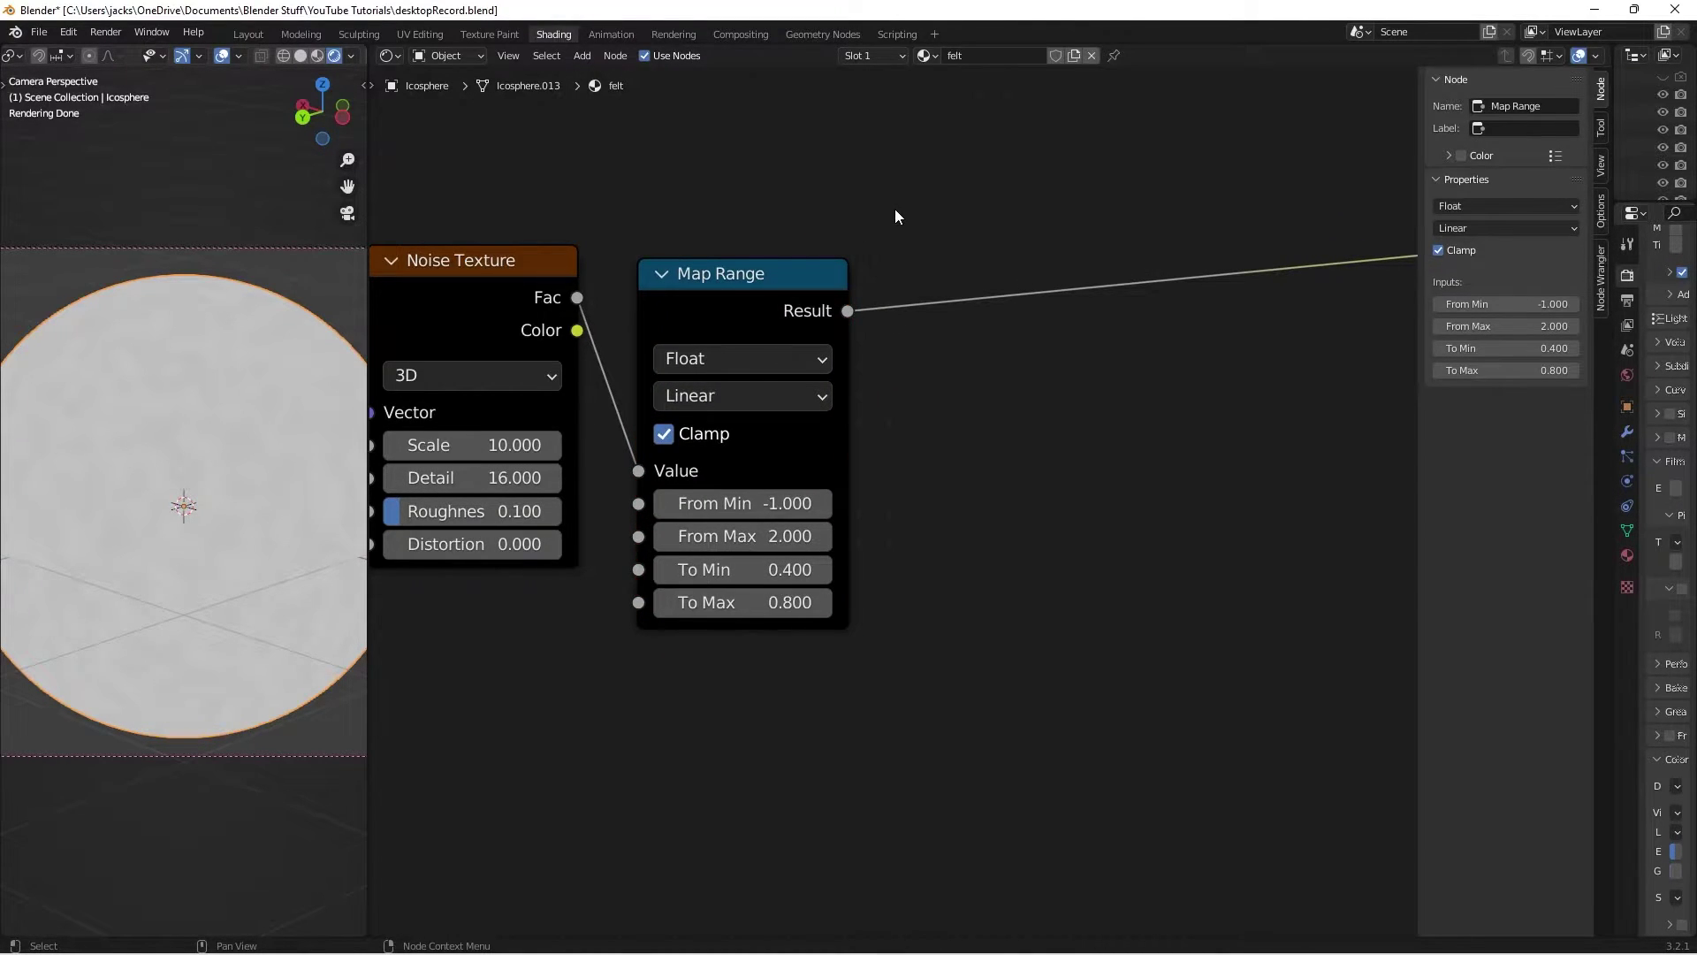
Duplicate the Noise Texture and Map Range below the originals with their Mapping link kept, and preview the duplicated Map Range
scroll(903, 477, down, 3)
middle_drag(603, 706, 810, 509)
scroll(760, 576, down, 3)
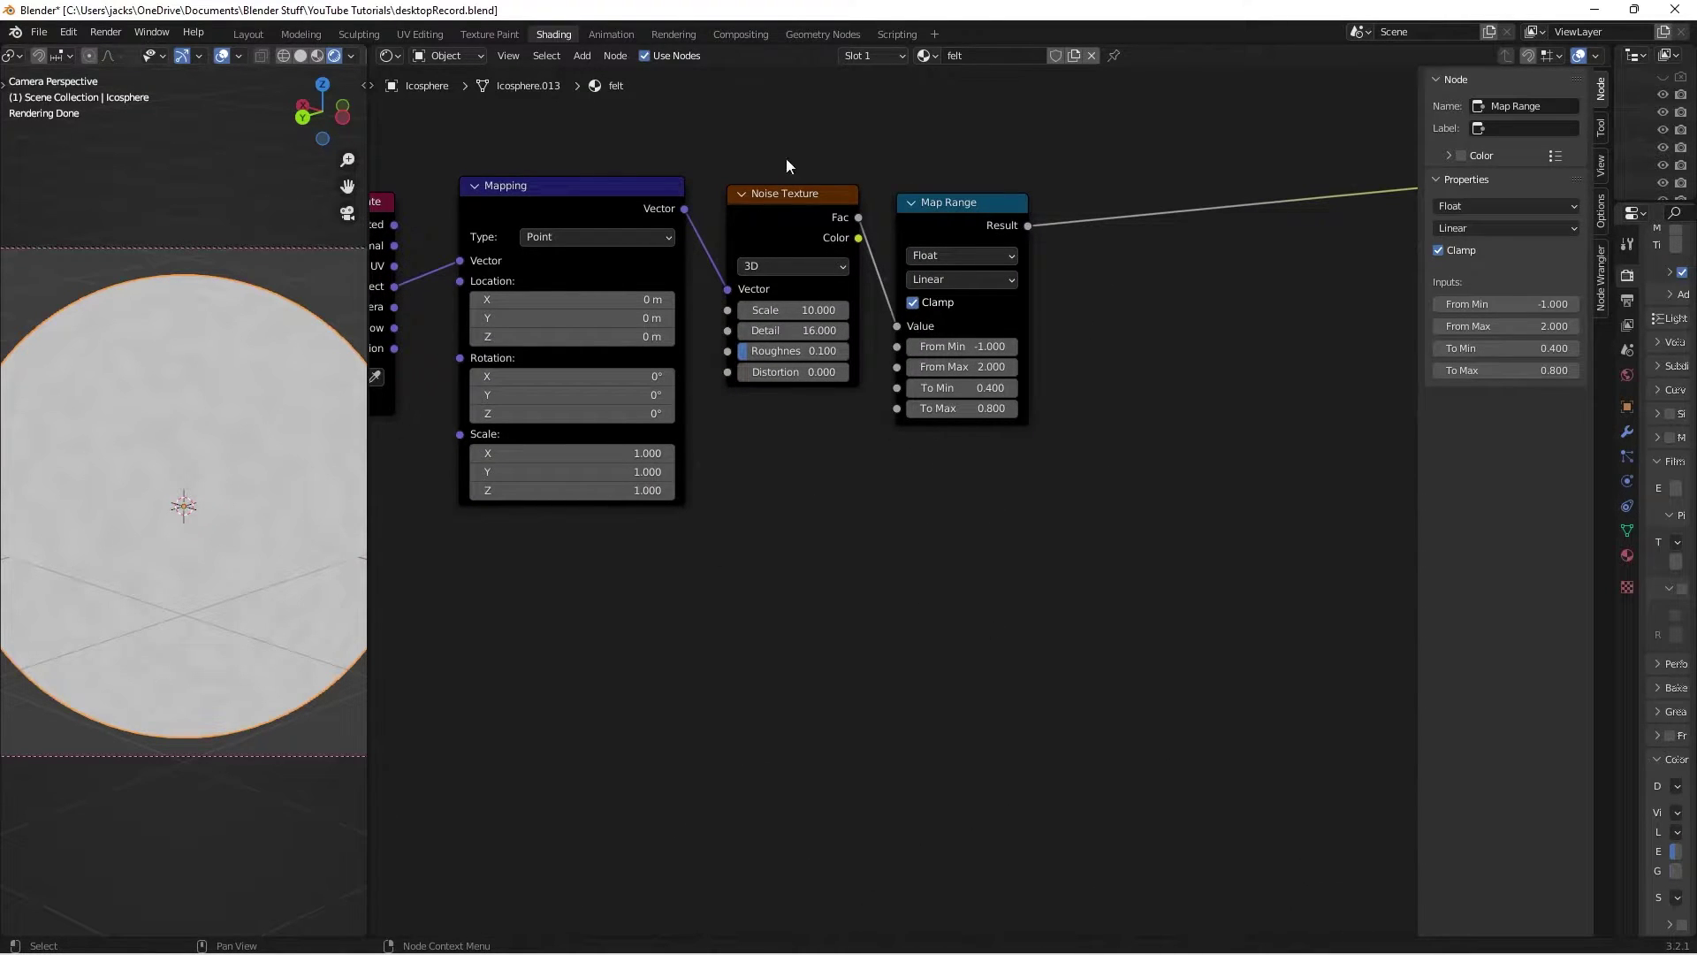
drag(734, 115, 970, 471)
key(shift+d)
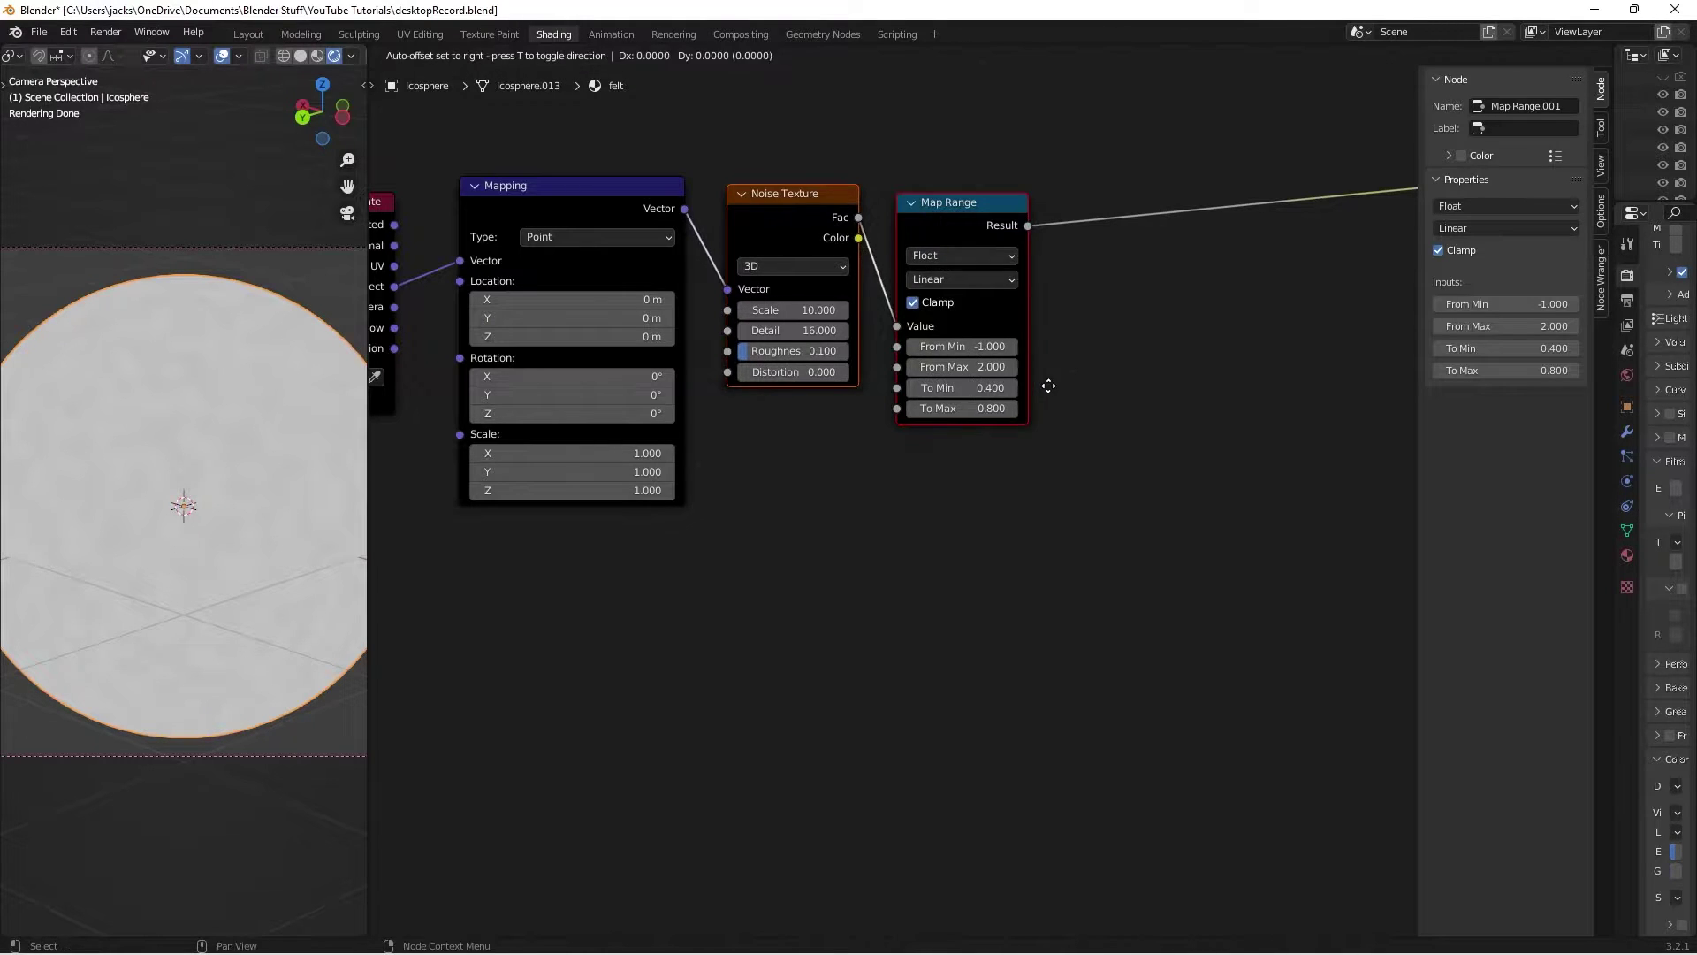
click(1047, 642)
scroll(1115, 548, up, 2)
middle_drag(1133, 535, 1041, 424)
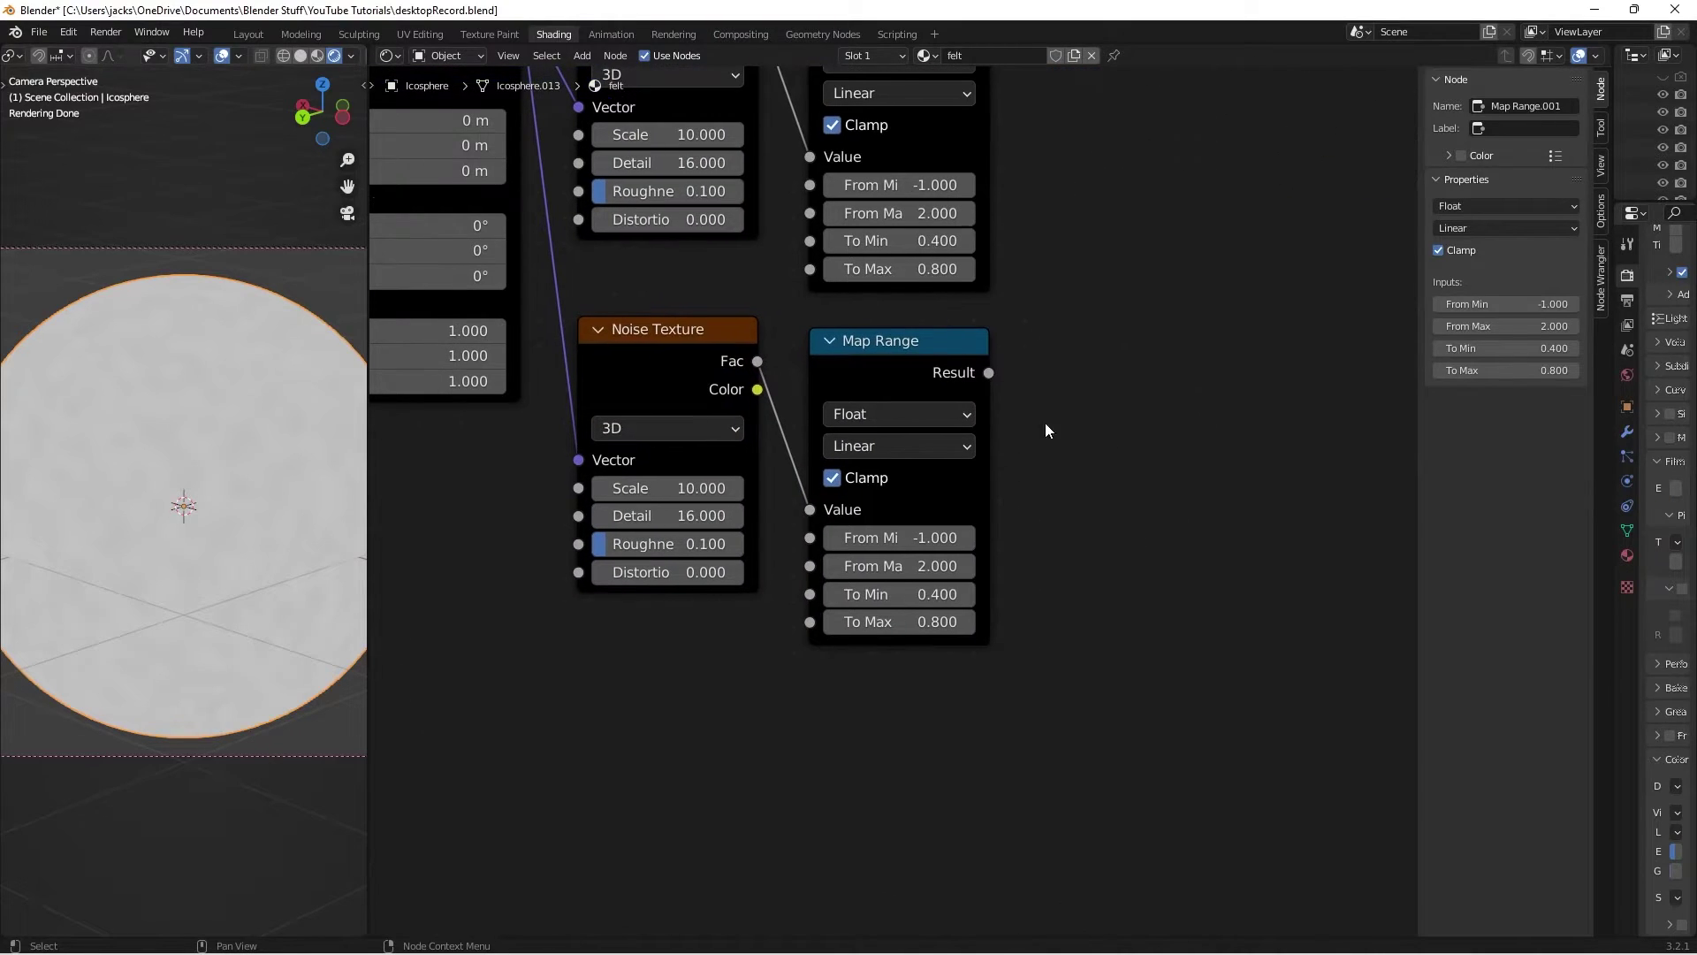
ctrl+shift+click(847, 363)
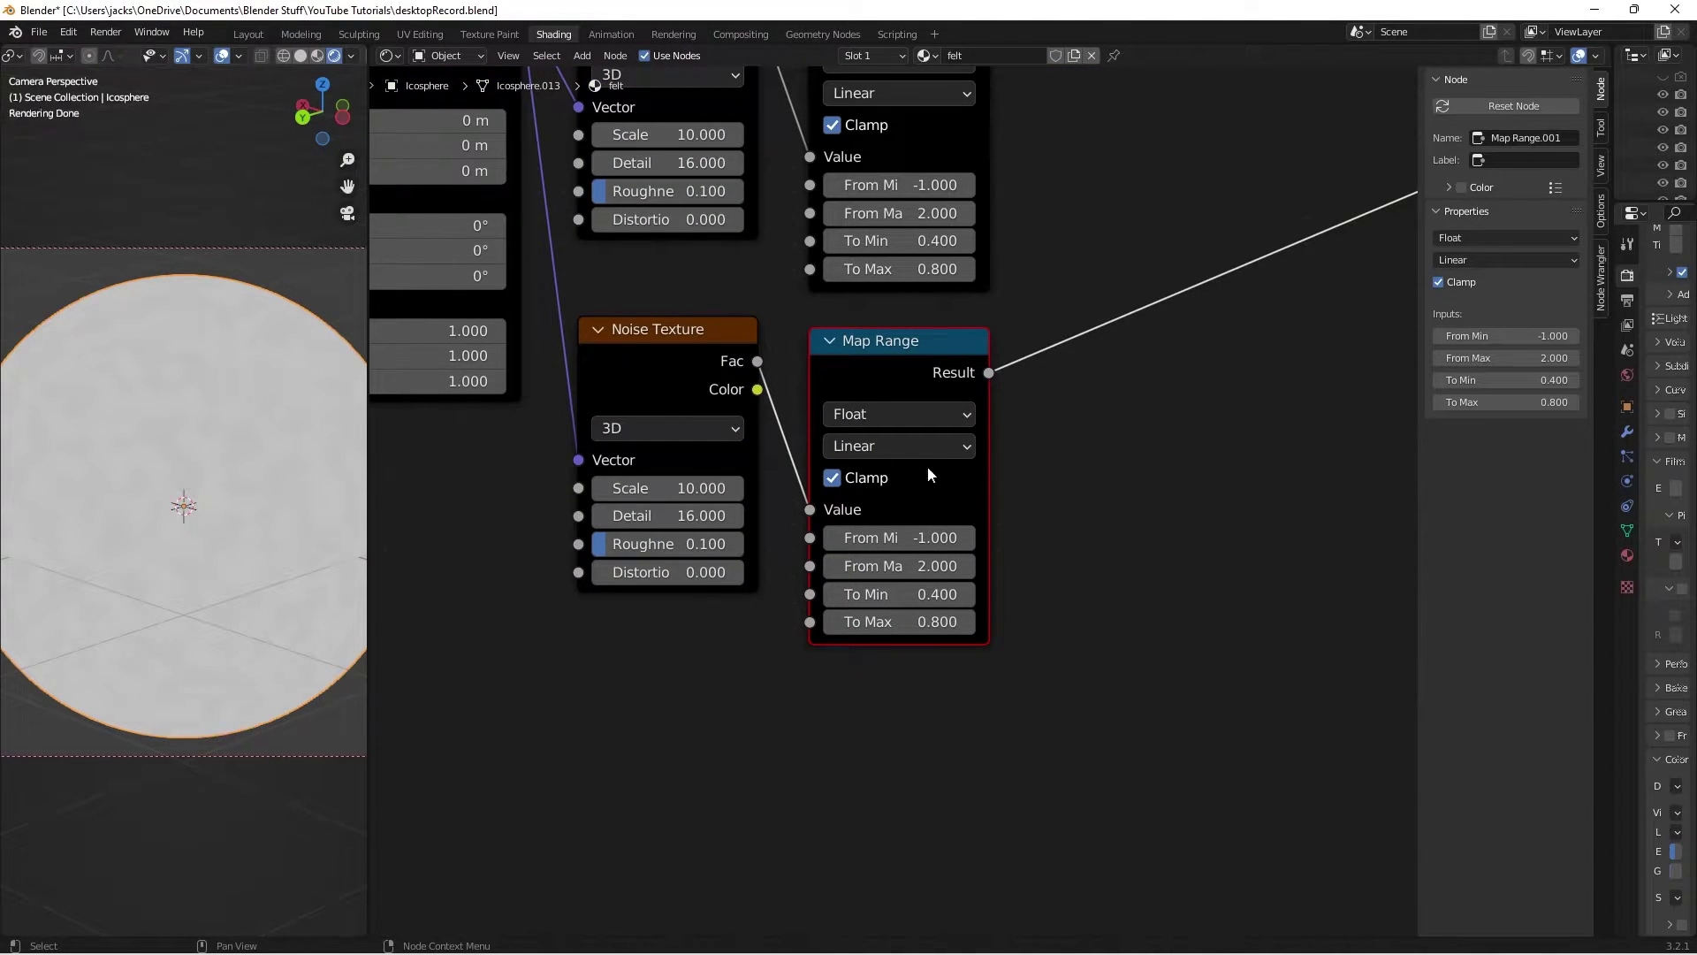
Set the duplicated Noise Texture's Scale to 250 and Roughness to 0.85
scroll(832, 419, up, 1)
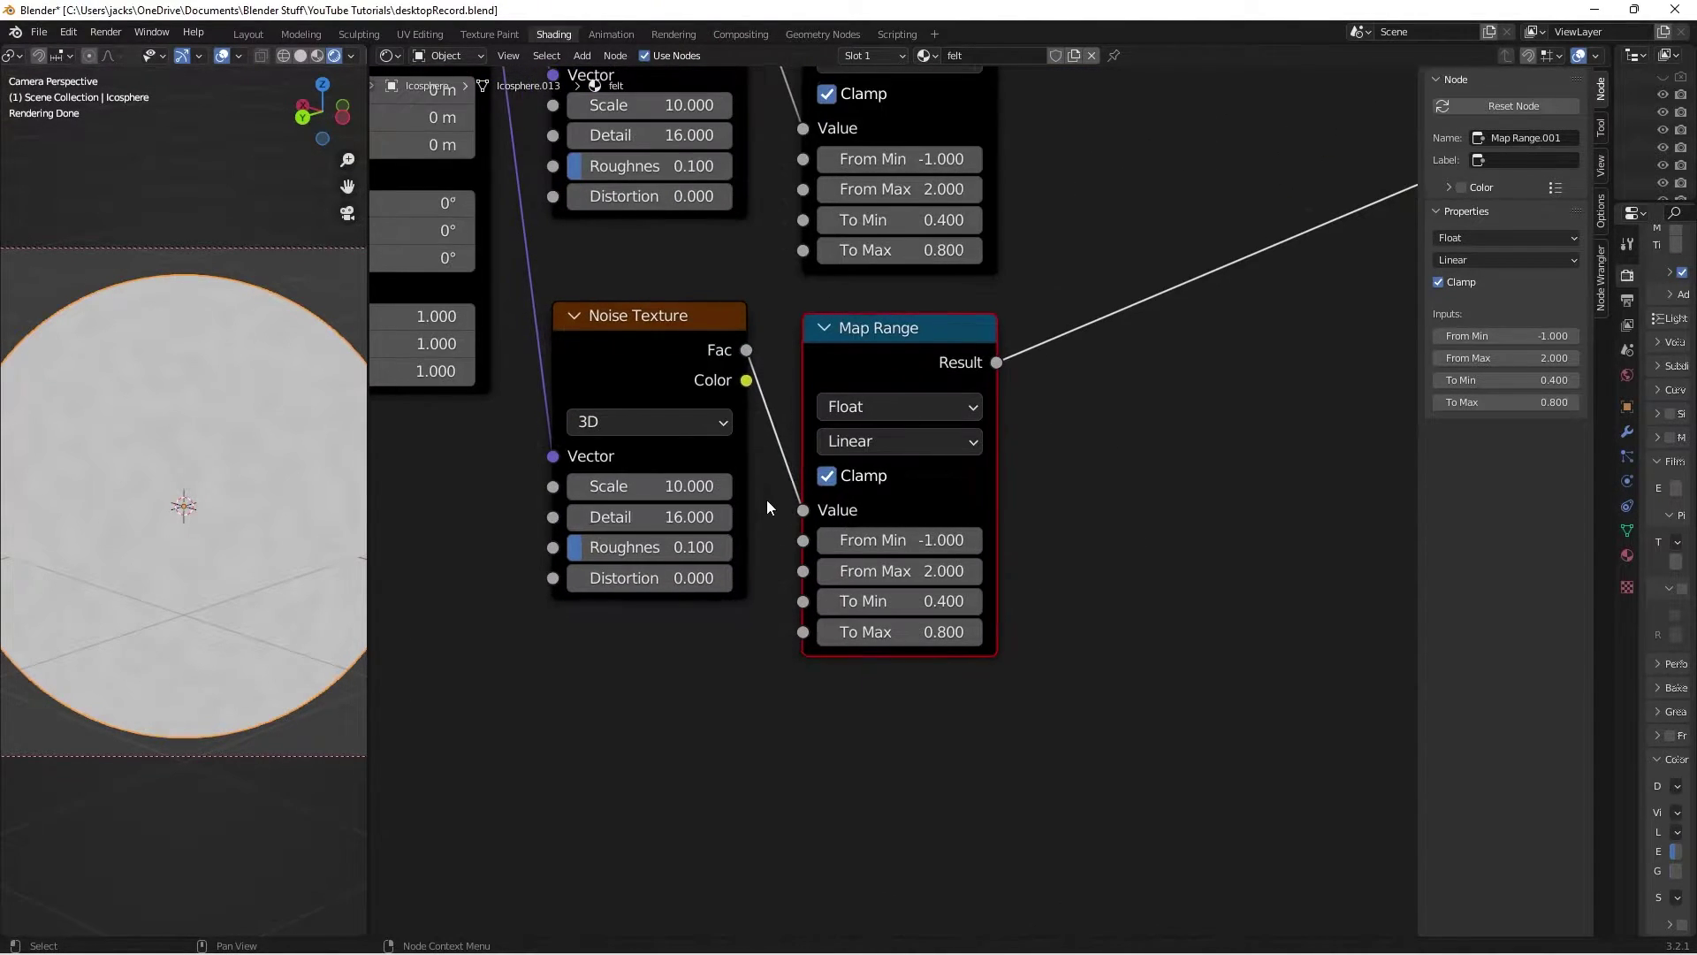
middle_drag(762, 469, 705, 481)
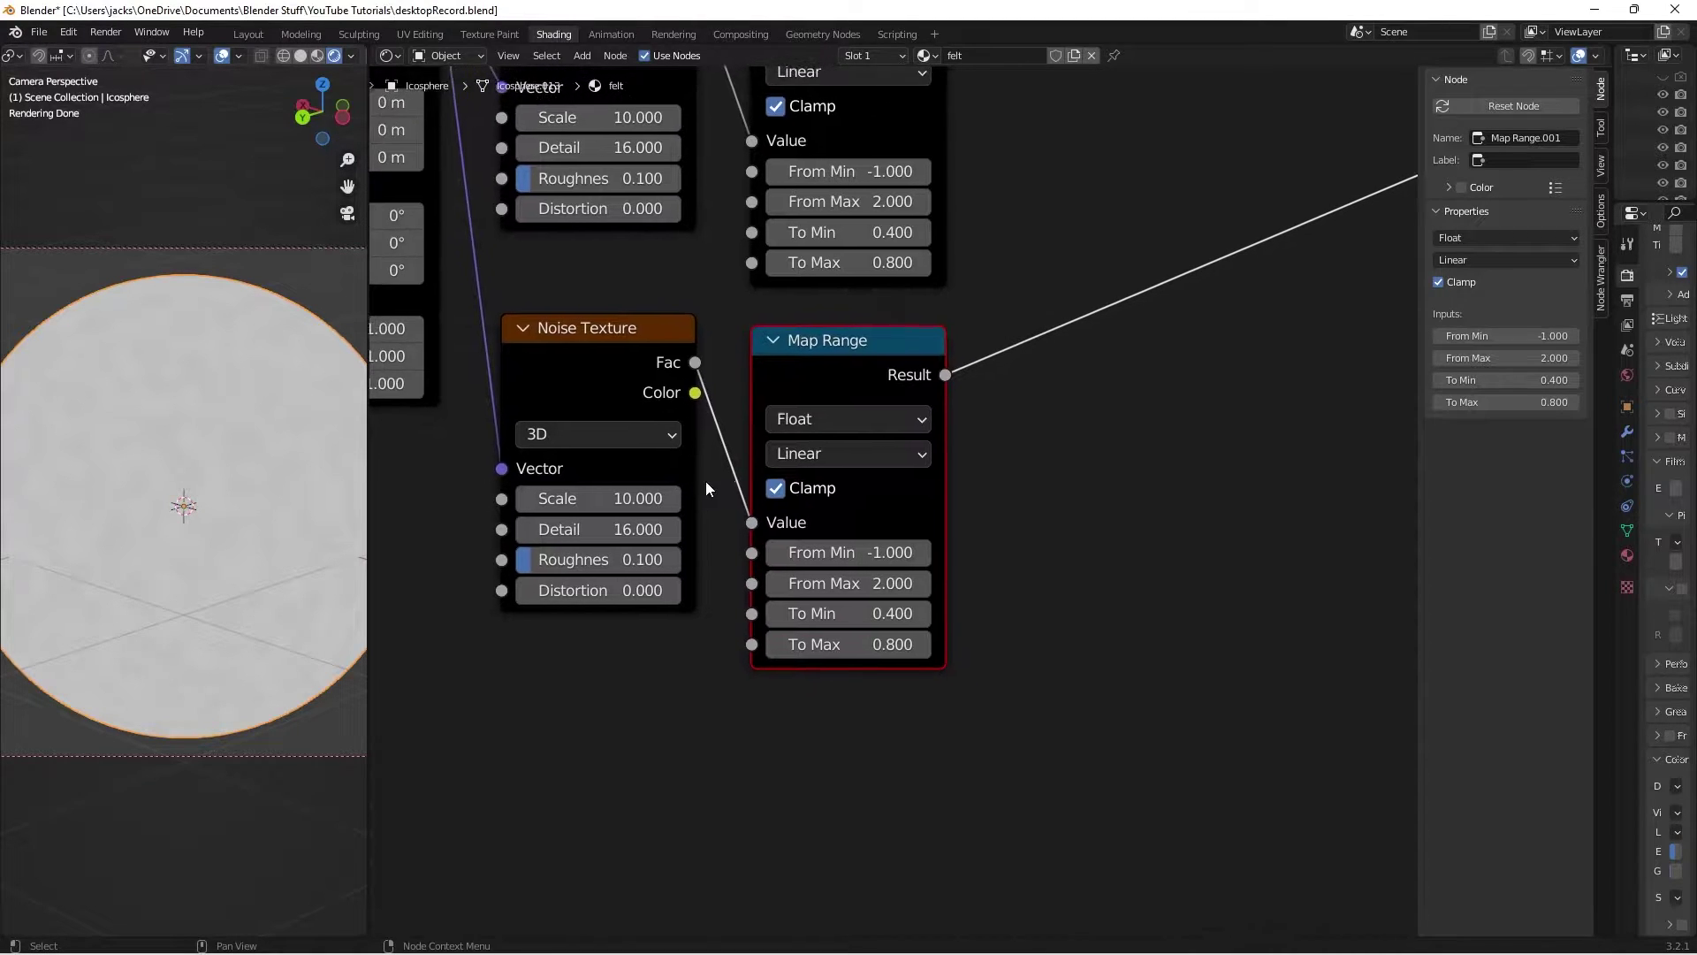
scroll(563, 512, up, 1)
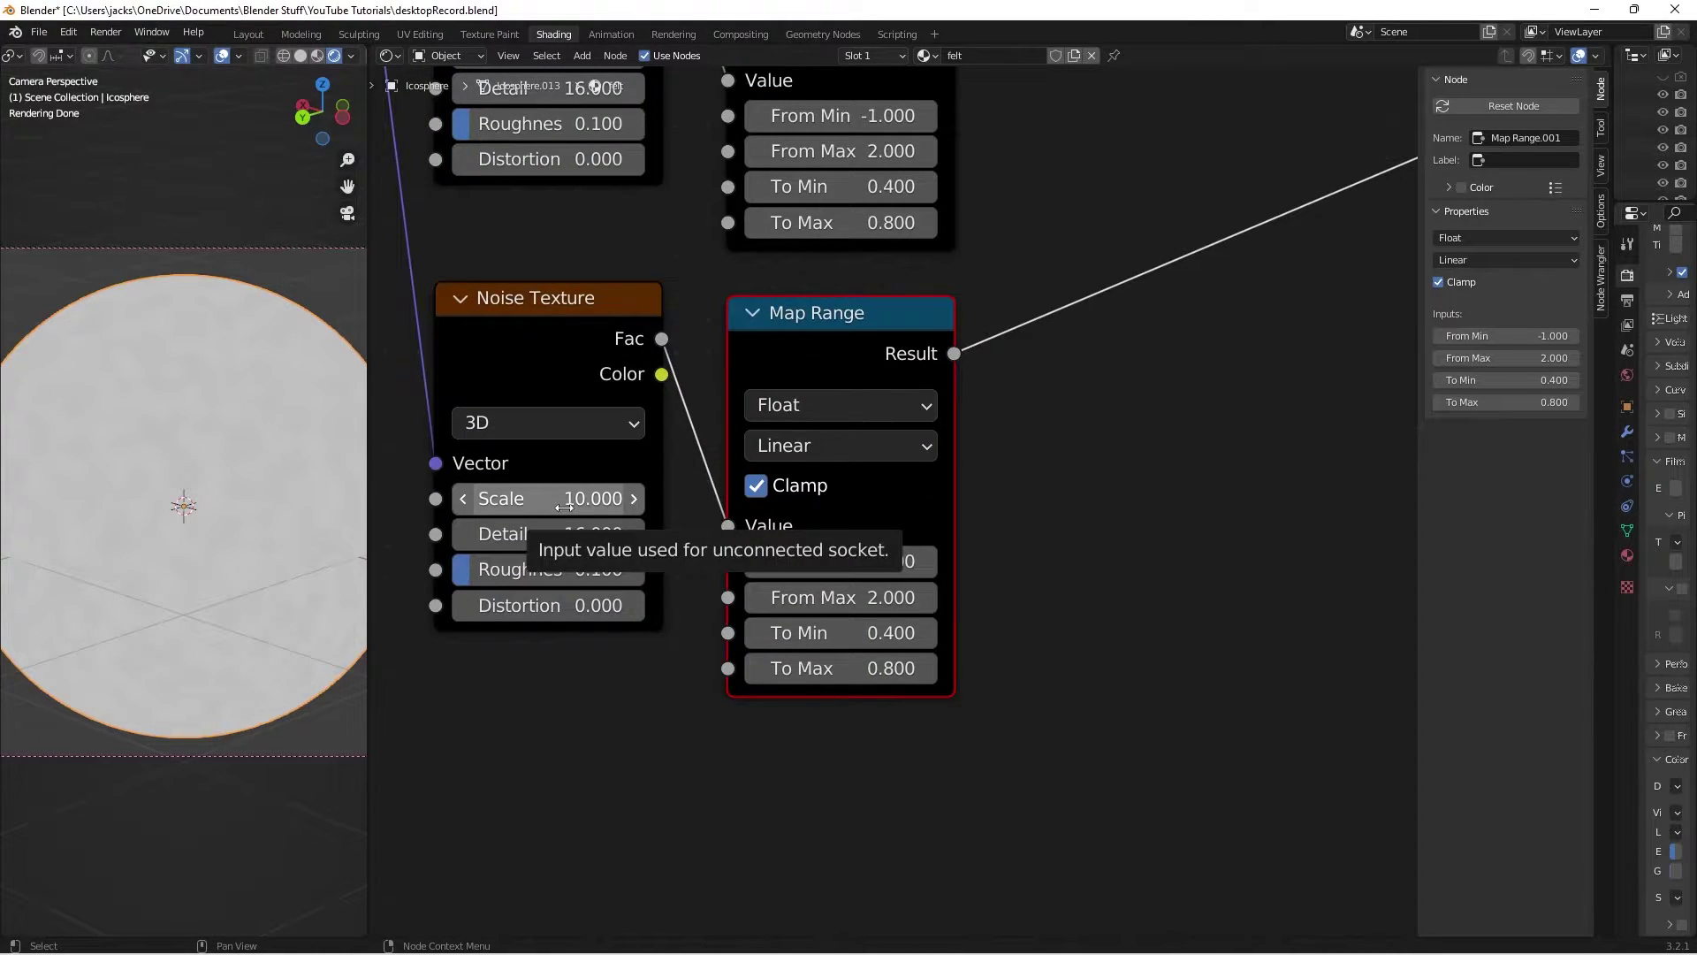
click(564, 498)
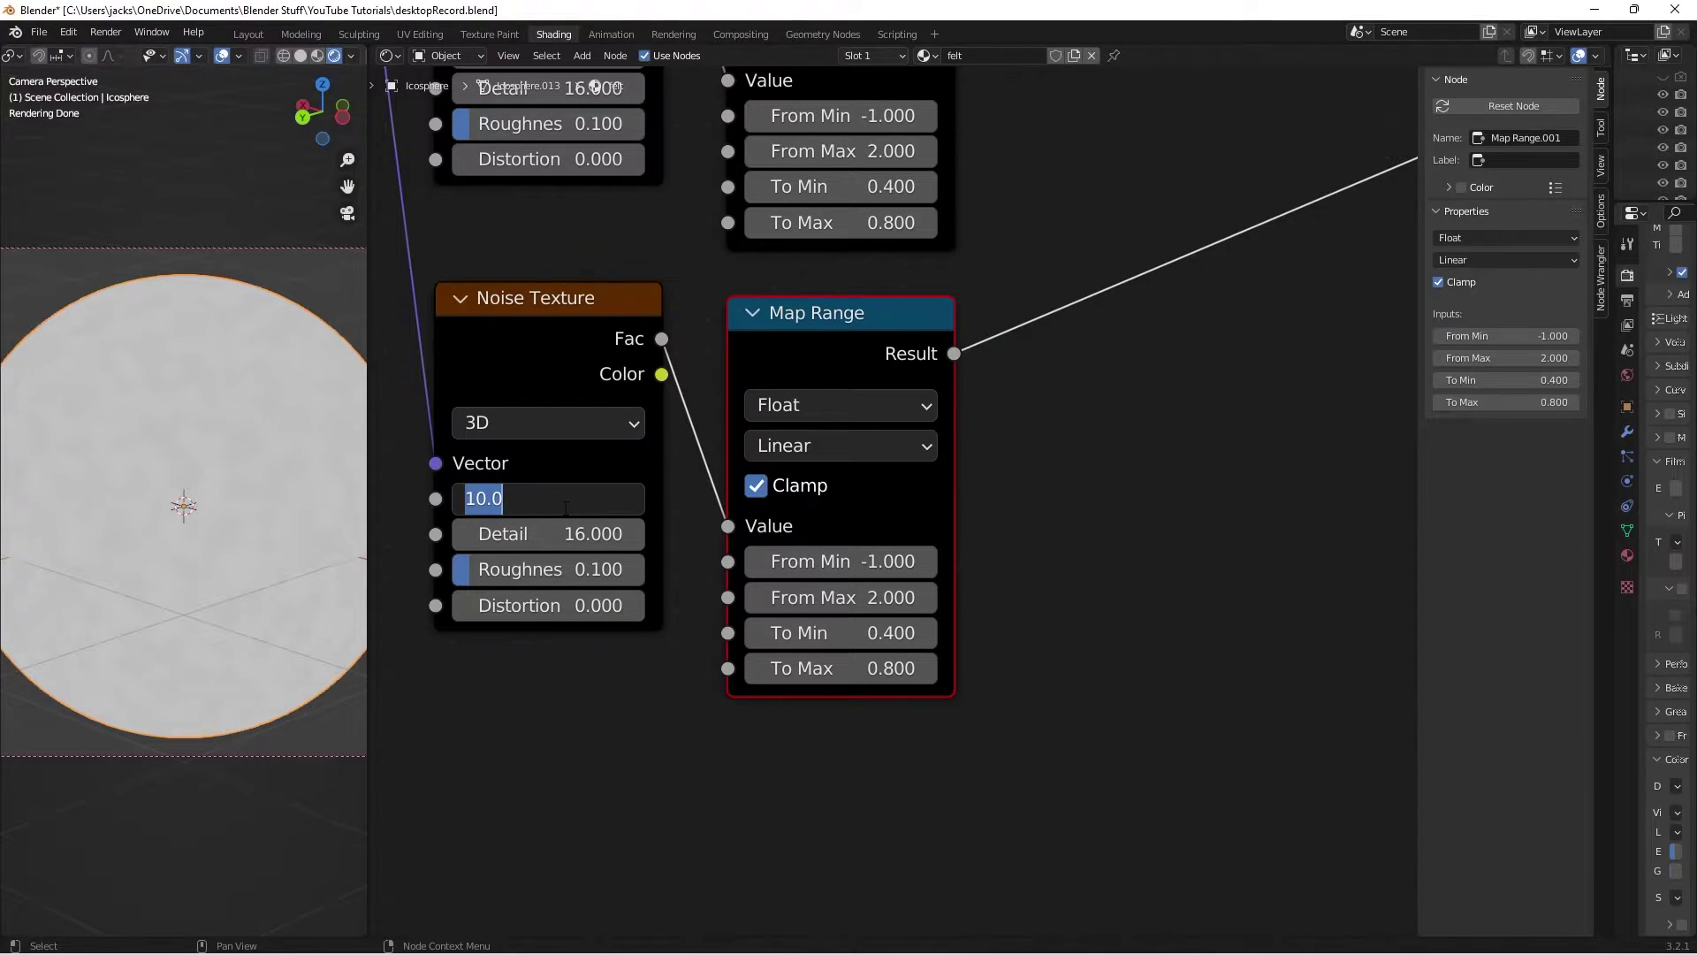
text(250)
key(Return)
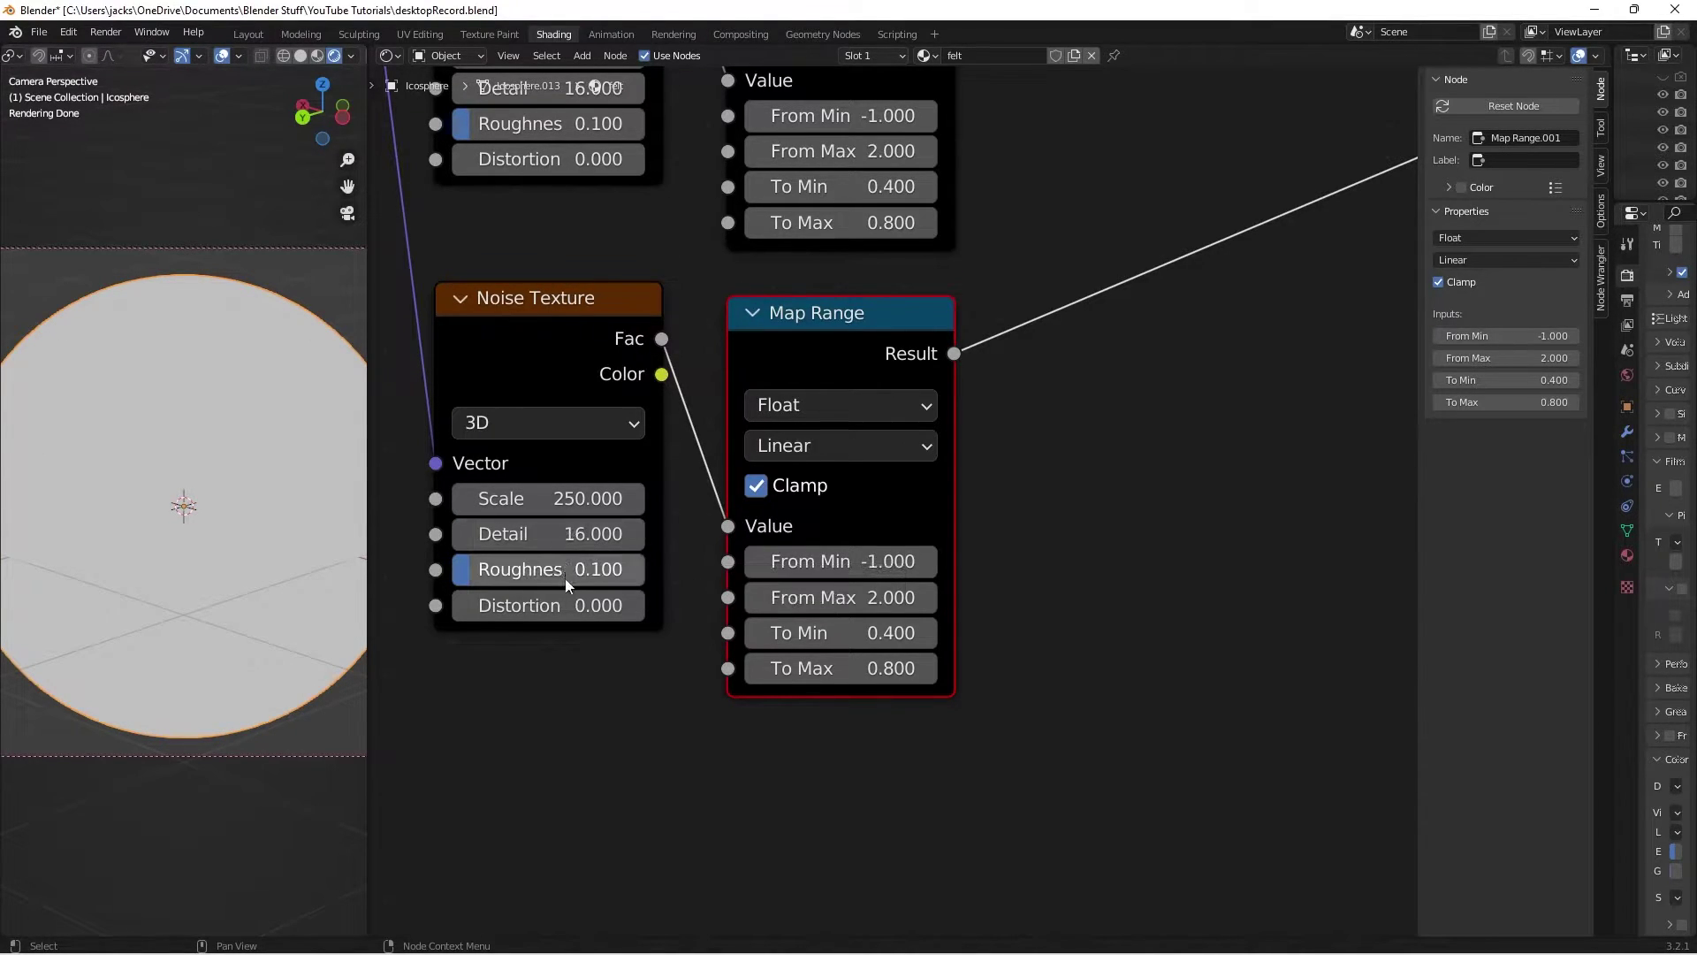
click(562, 576)
text(0.85)
key(Return)
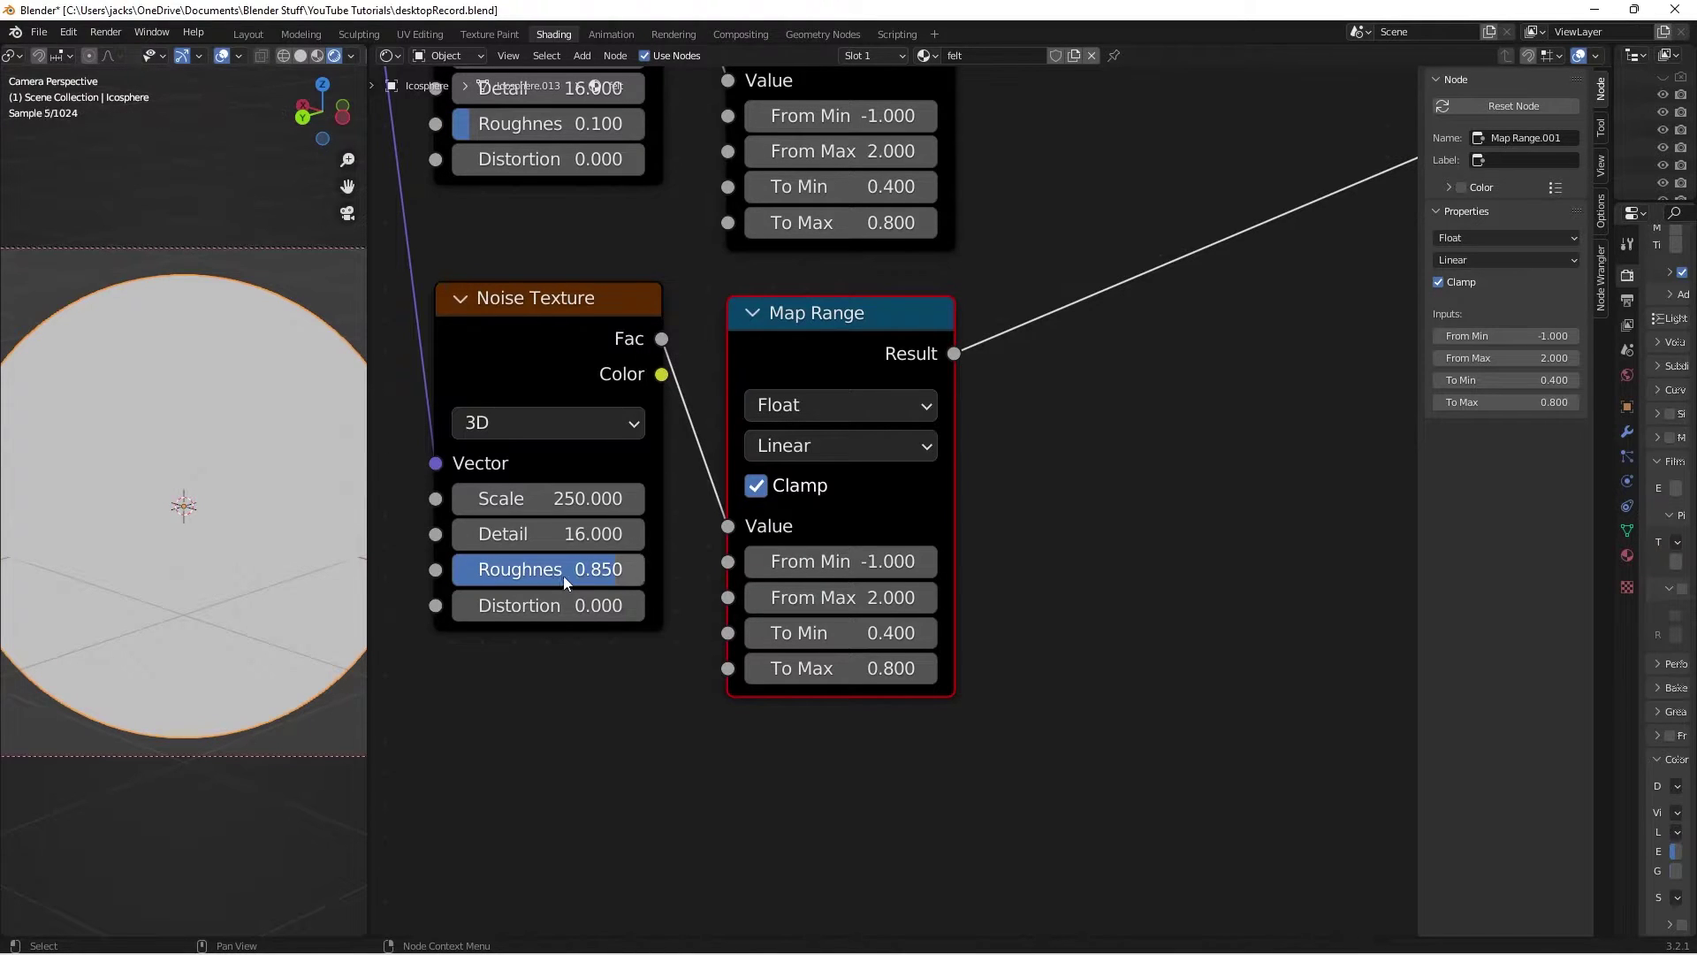
Set the duplicated Map Range's From Min to 0.45 and From Max to 0.55
click(885, 571)
key(BackSpace)
text(.45)
key(Return)
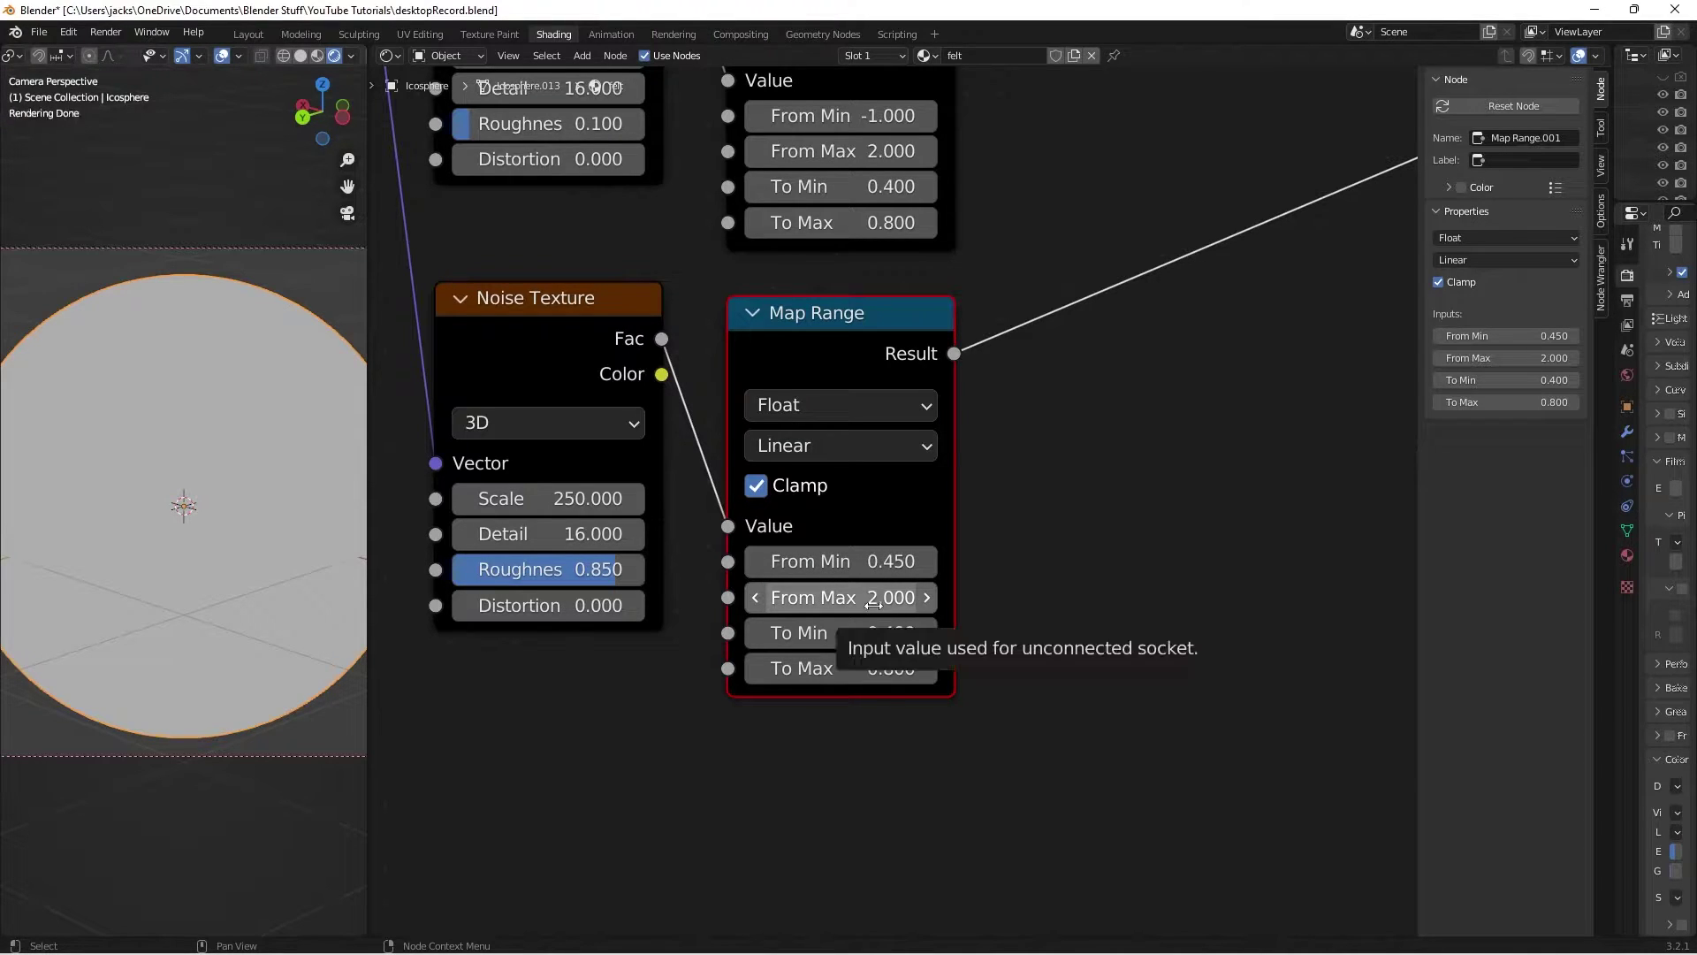
click(873, 597)
key(BackSpace)
text(.55)
key(Return)
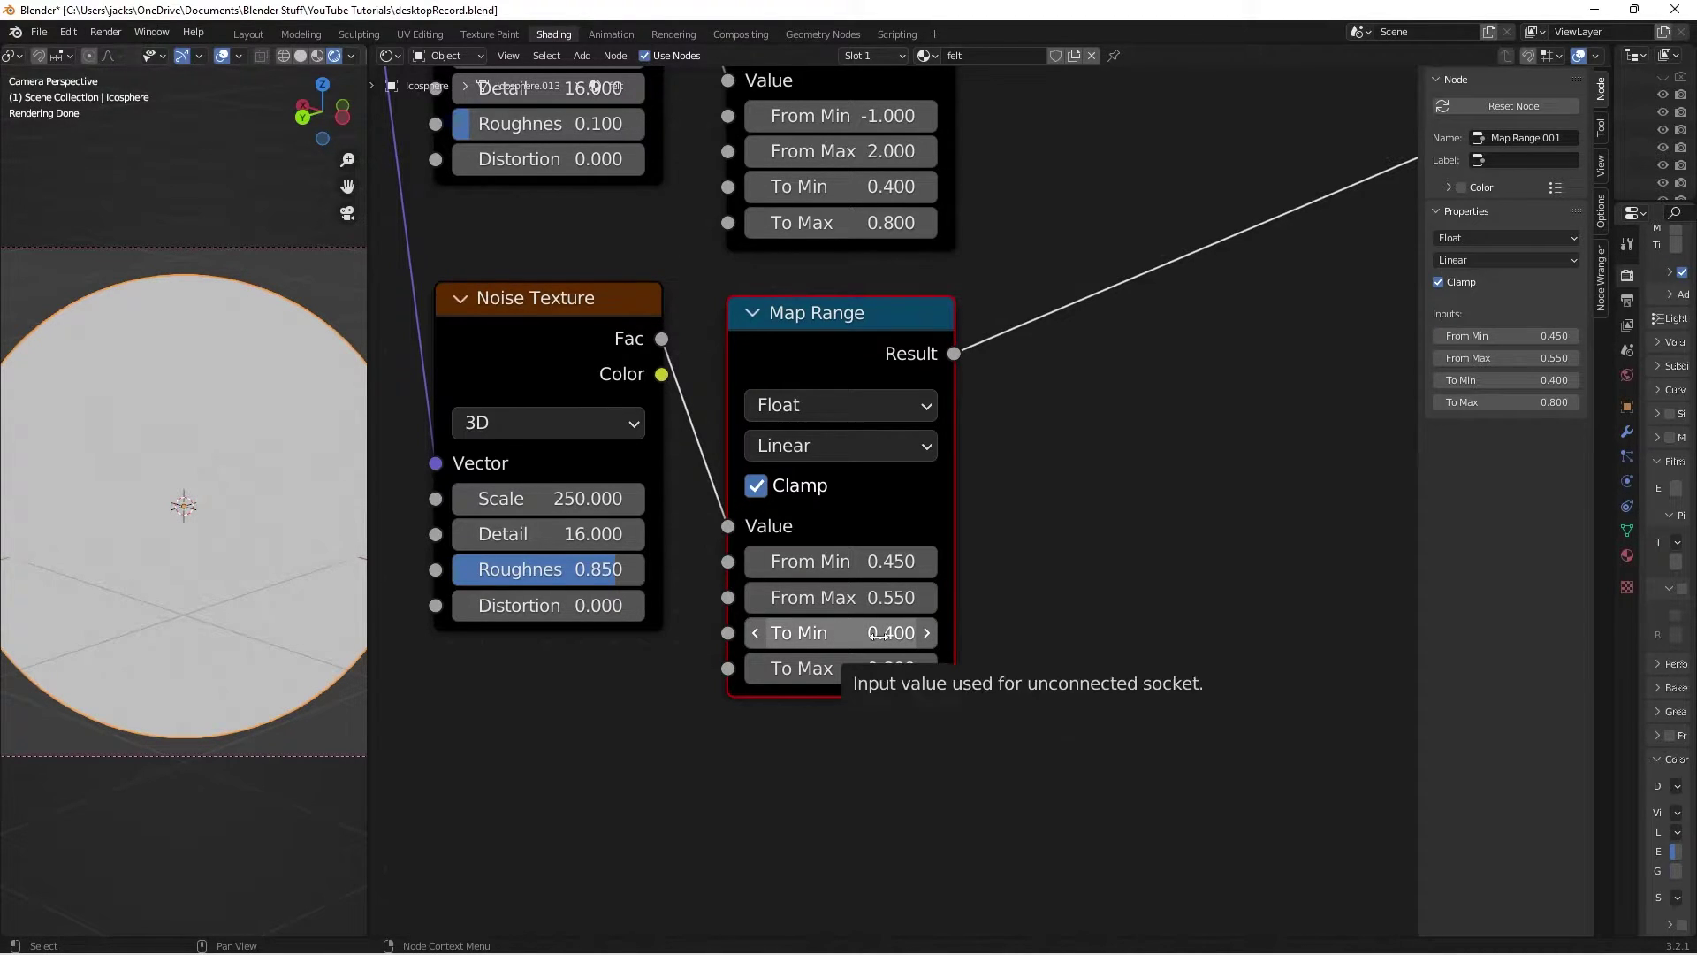
Set the duplicated Map Range's To Min to 0 and To Max to 1
click(879, 633)
text(0)
key(Return)
click(857, 658)
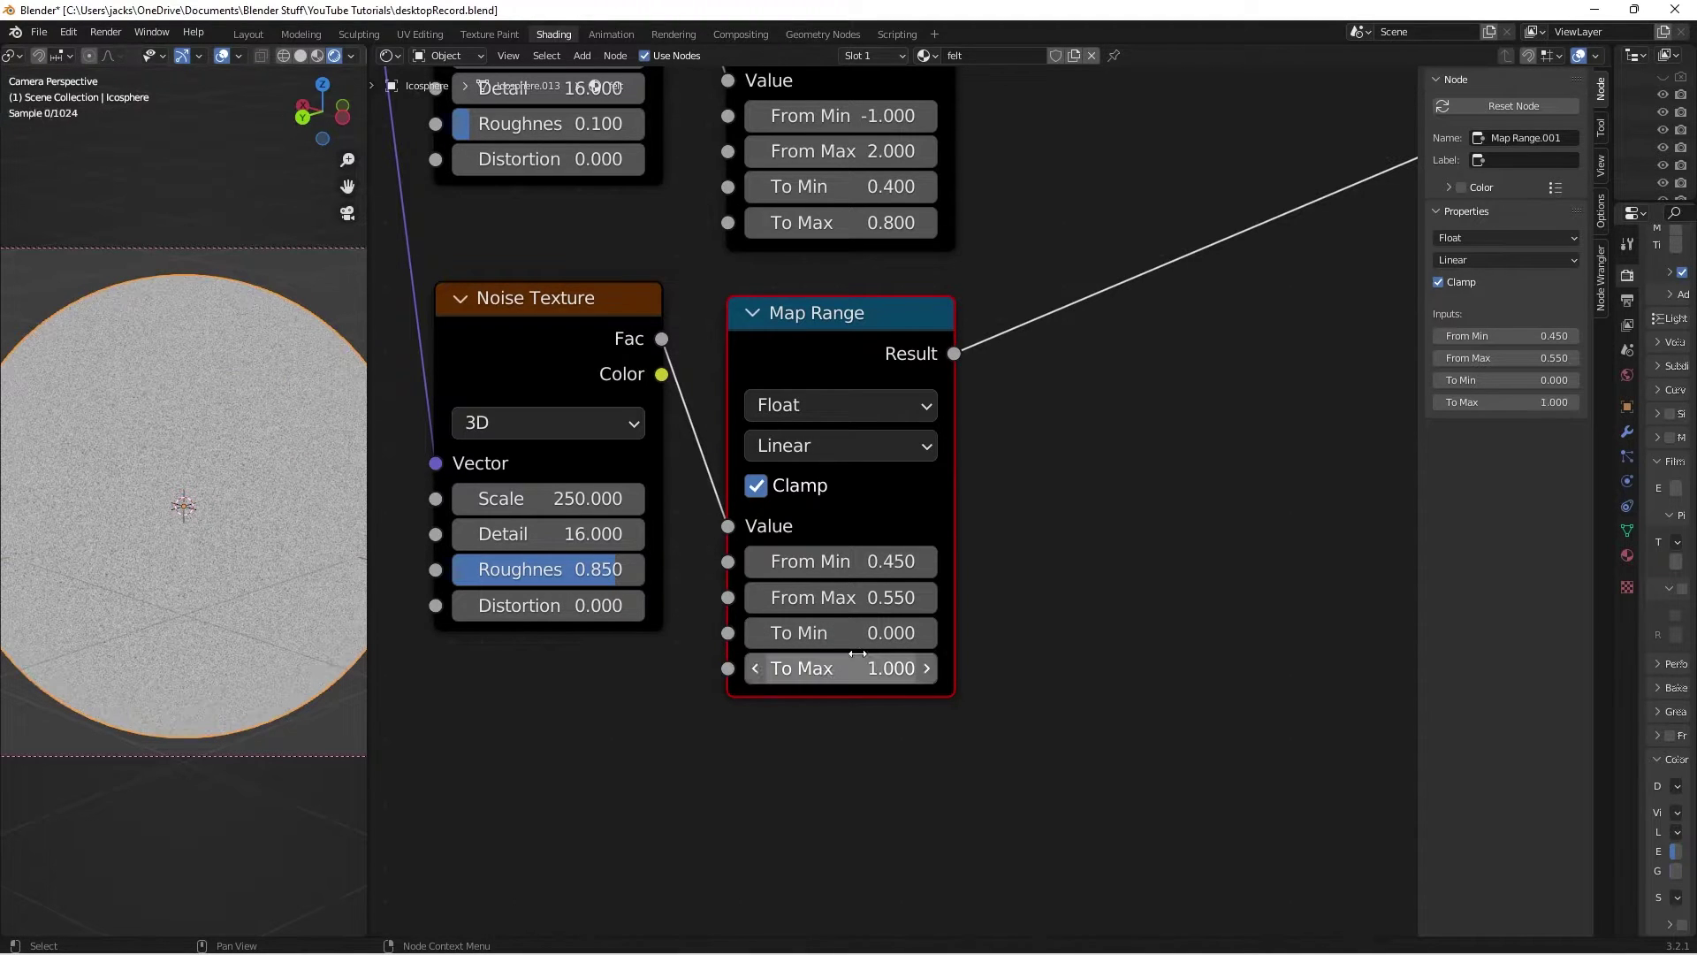
text(1)
key(Return)
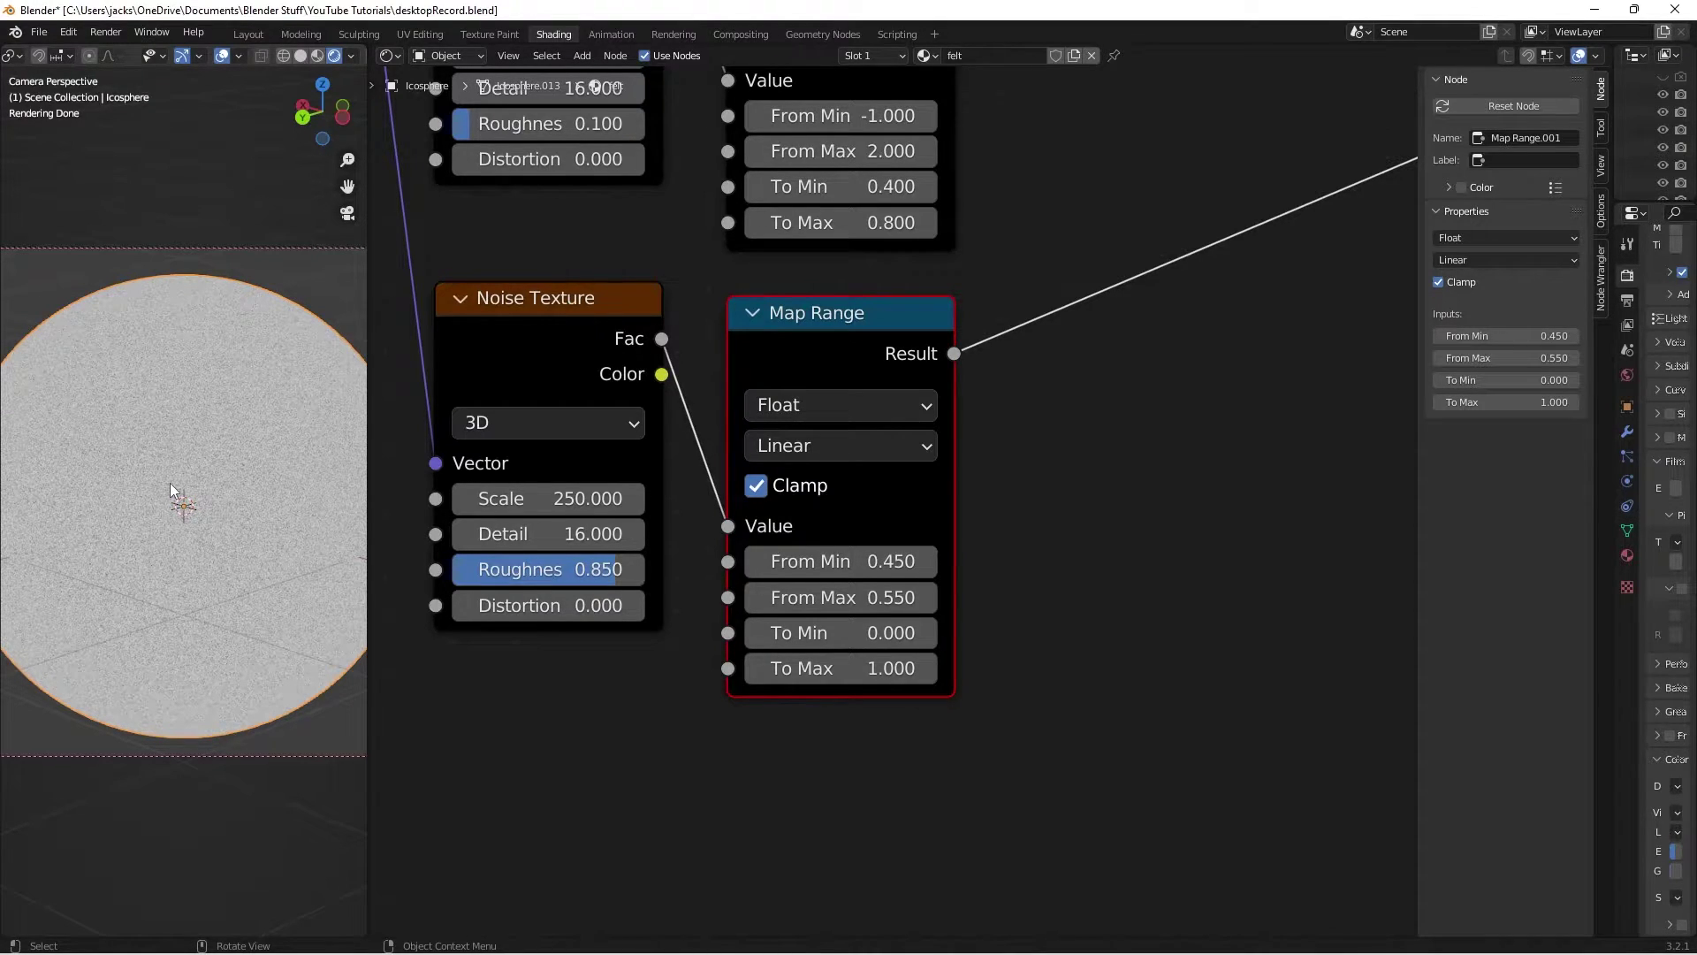
click(1084, 582)
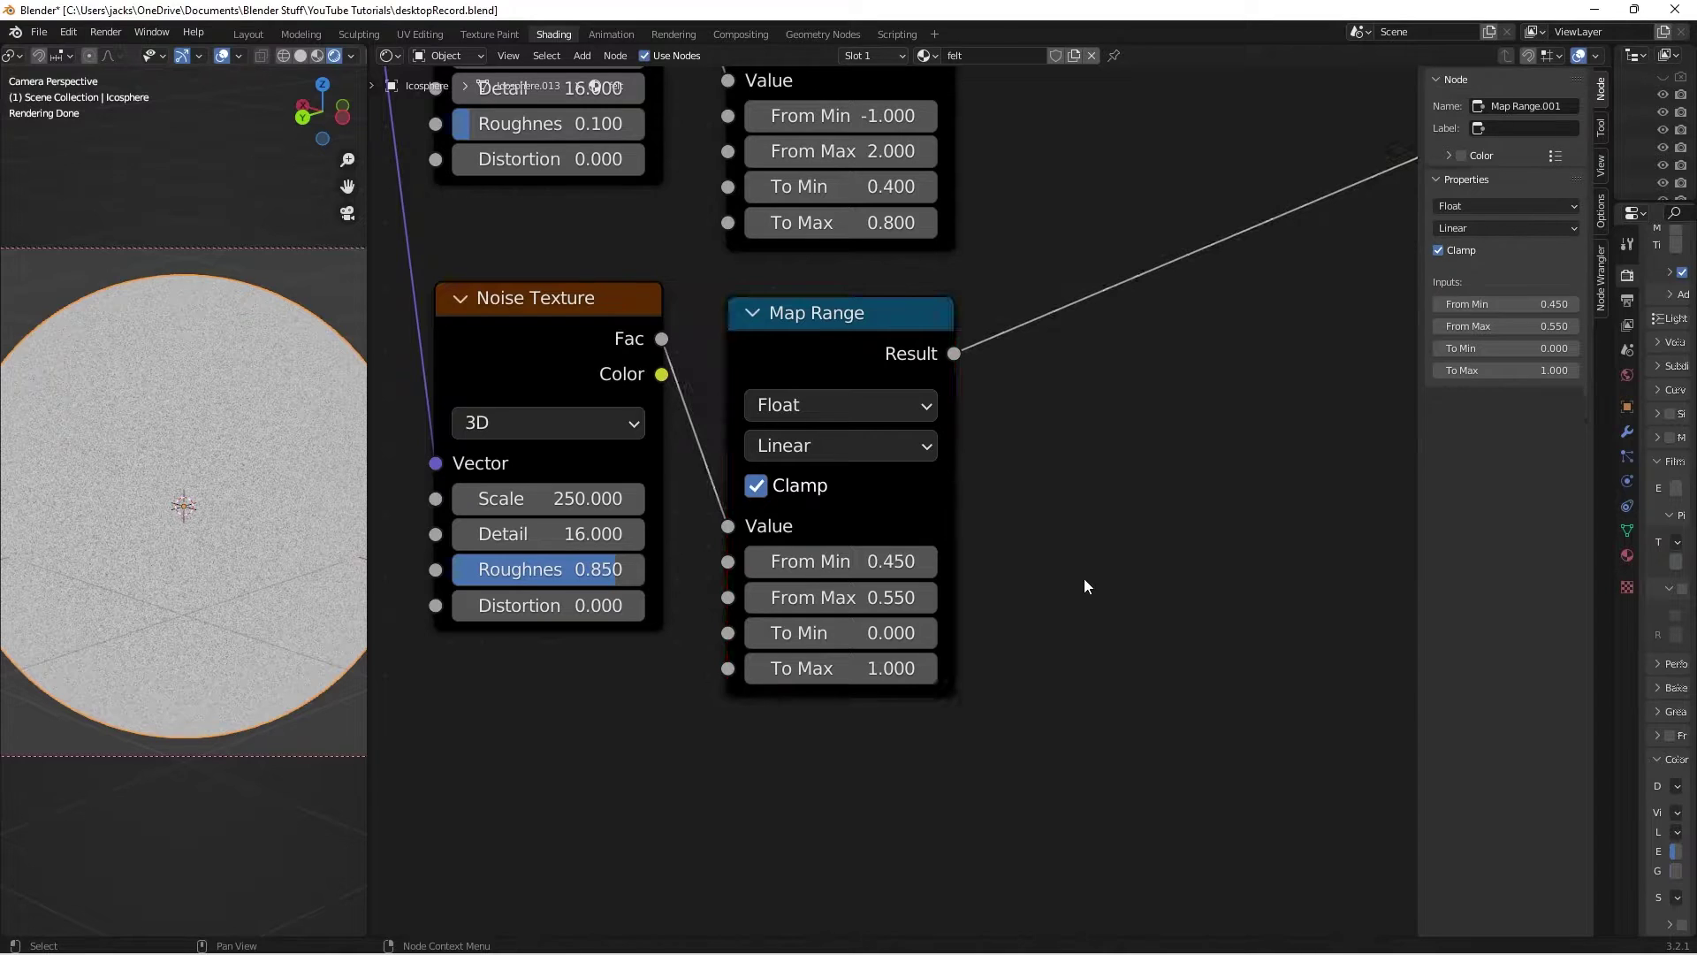
Add a Bump node between the Map Range nodes and the Principled BSDF, and place a duplicate of it beside it
scroll(1222, 496, down, 1)
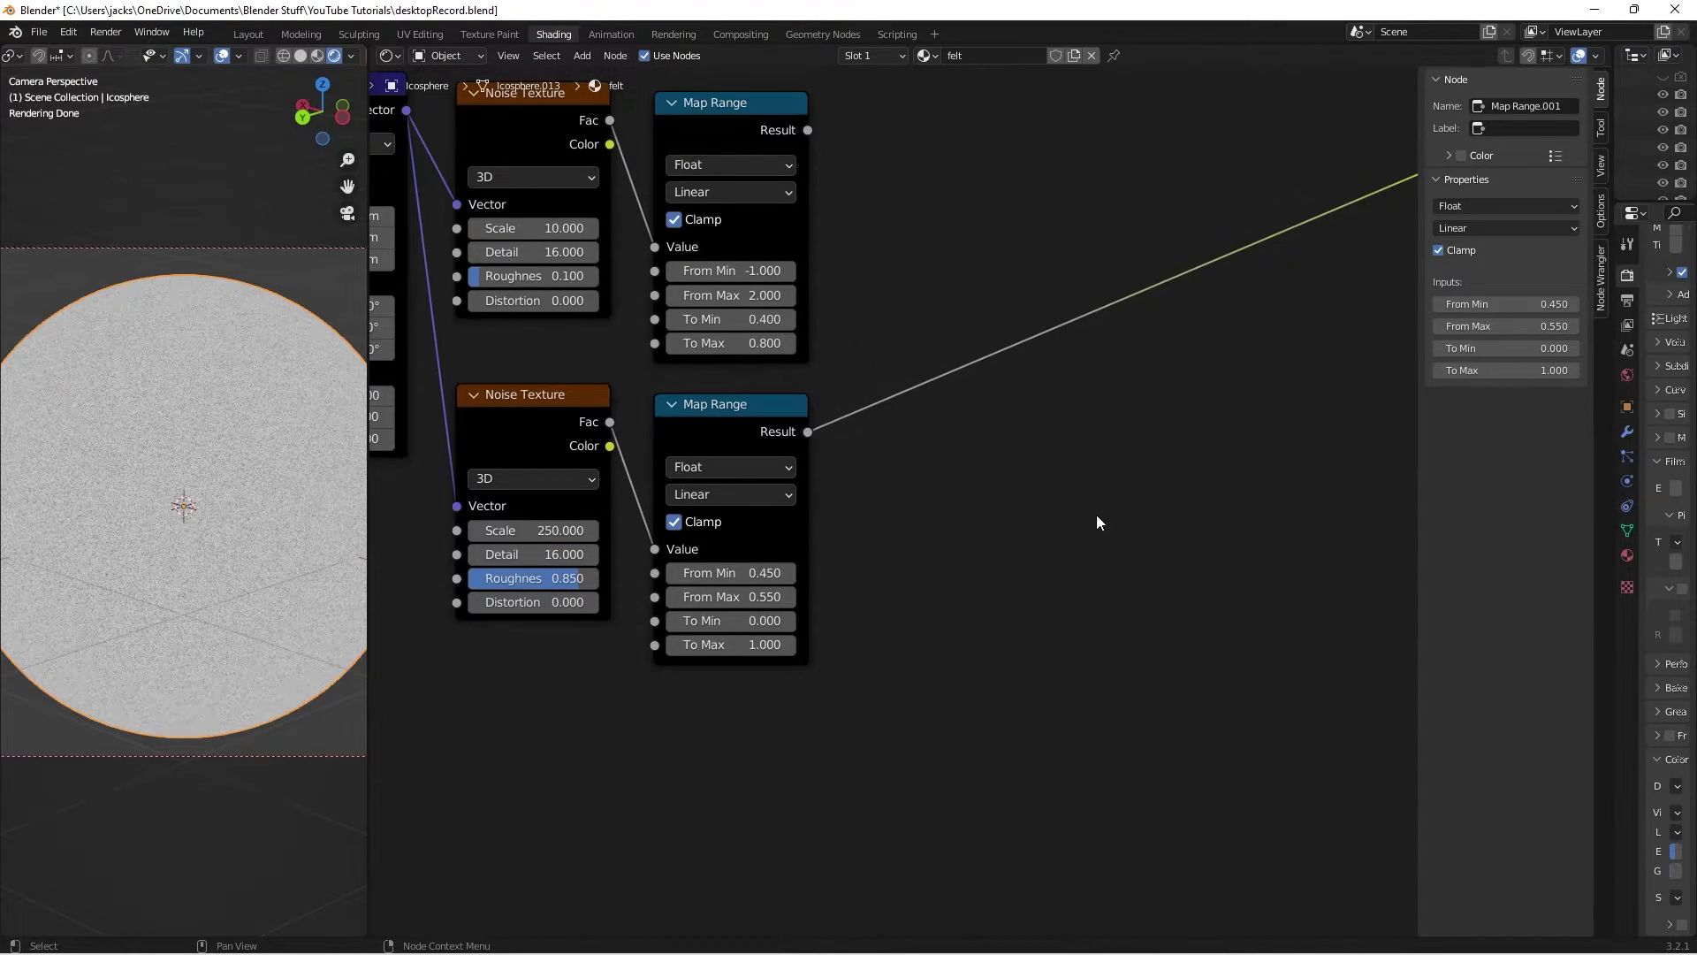
key(Home)
key(shift+a)
text(bump)
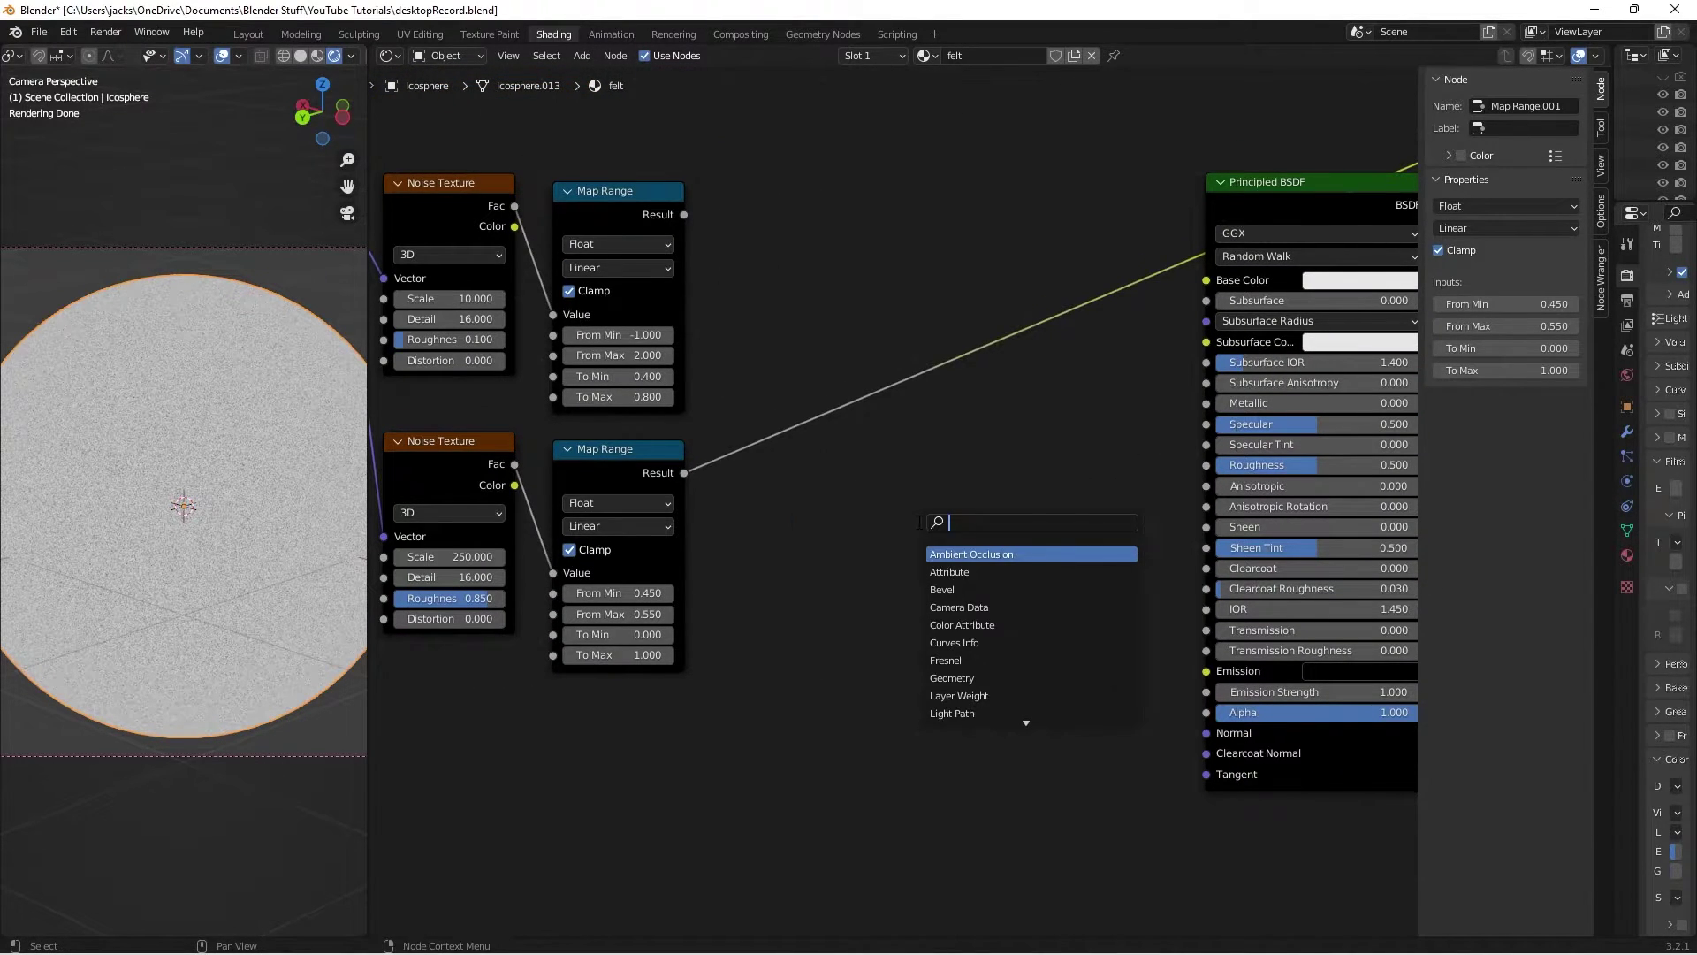
key(Return)
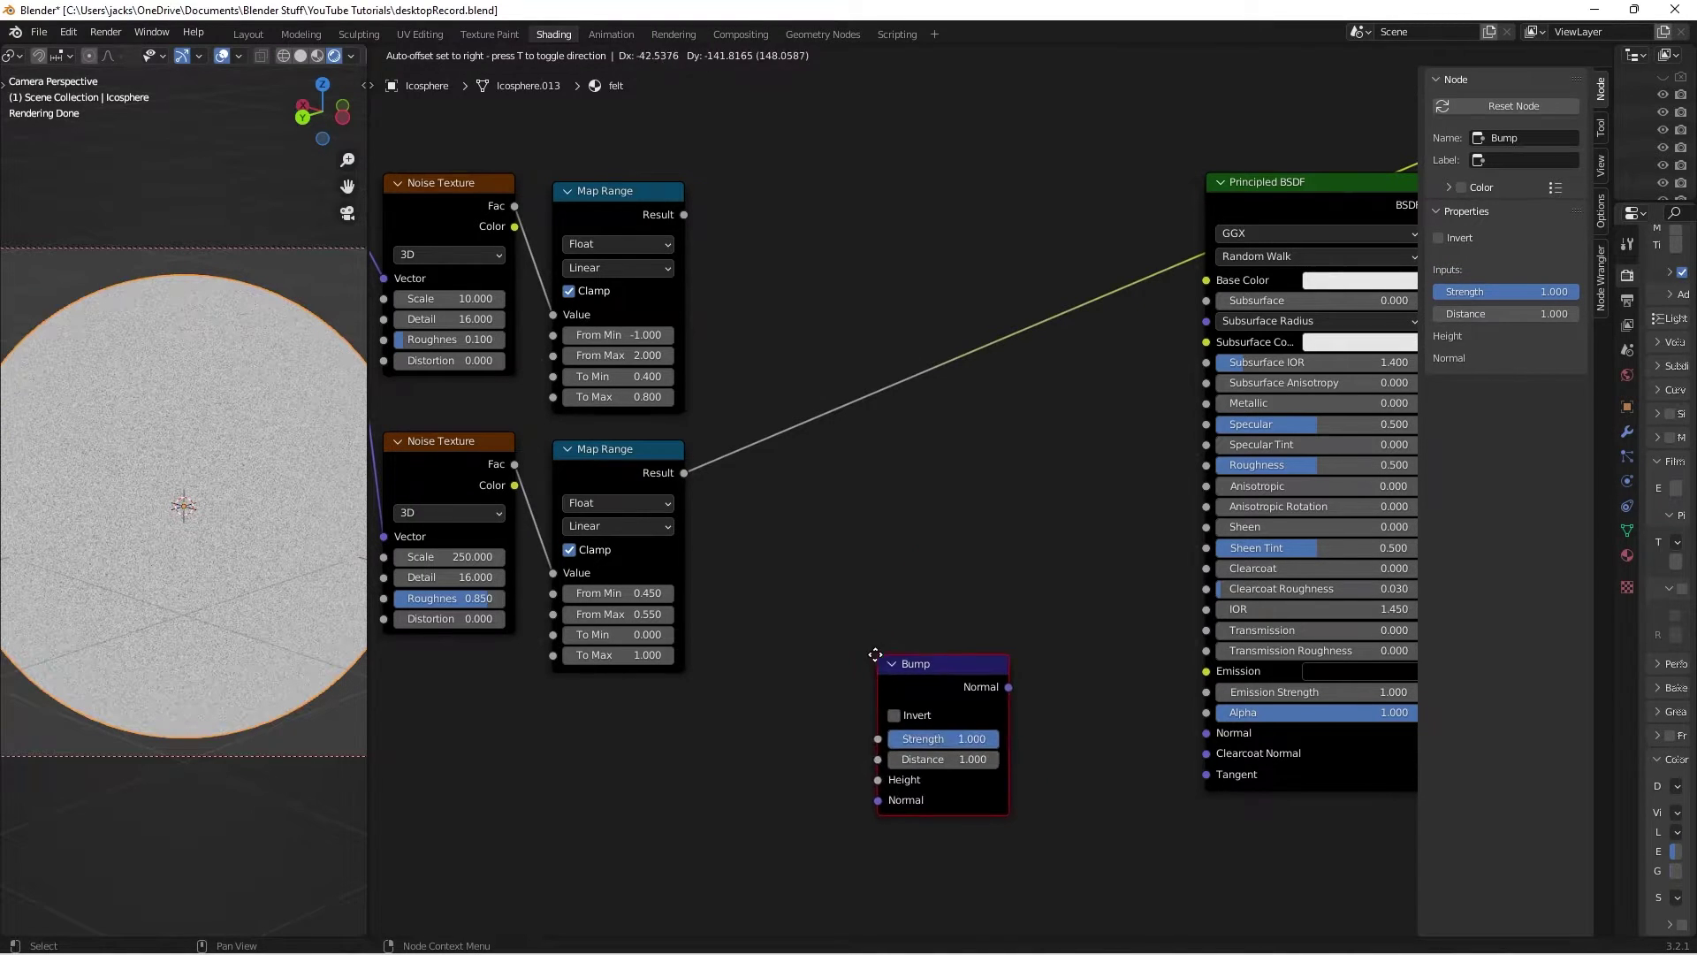
click(883, 672)
key(shift+d)
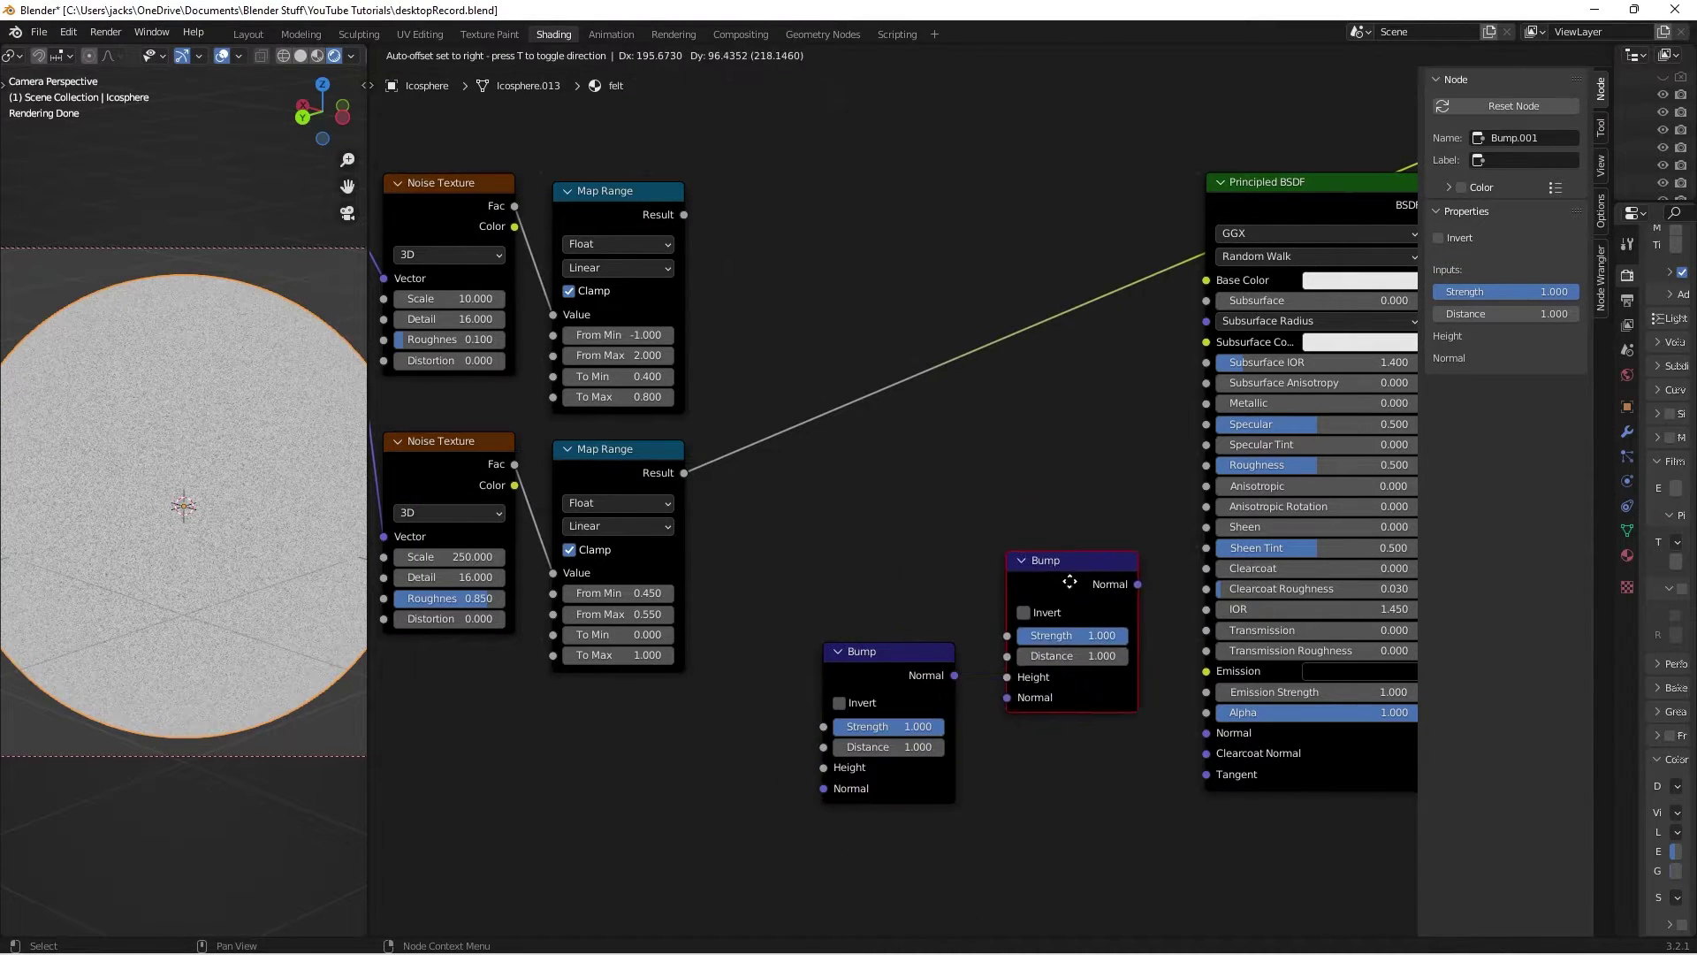
click(1079, 632)
middle_drag(915, 568, 937, 502)
scroll(937, 502, up, 1)
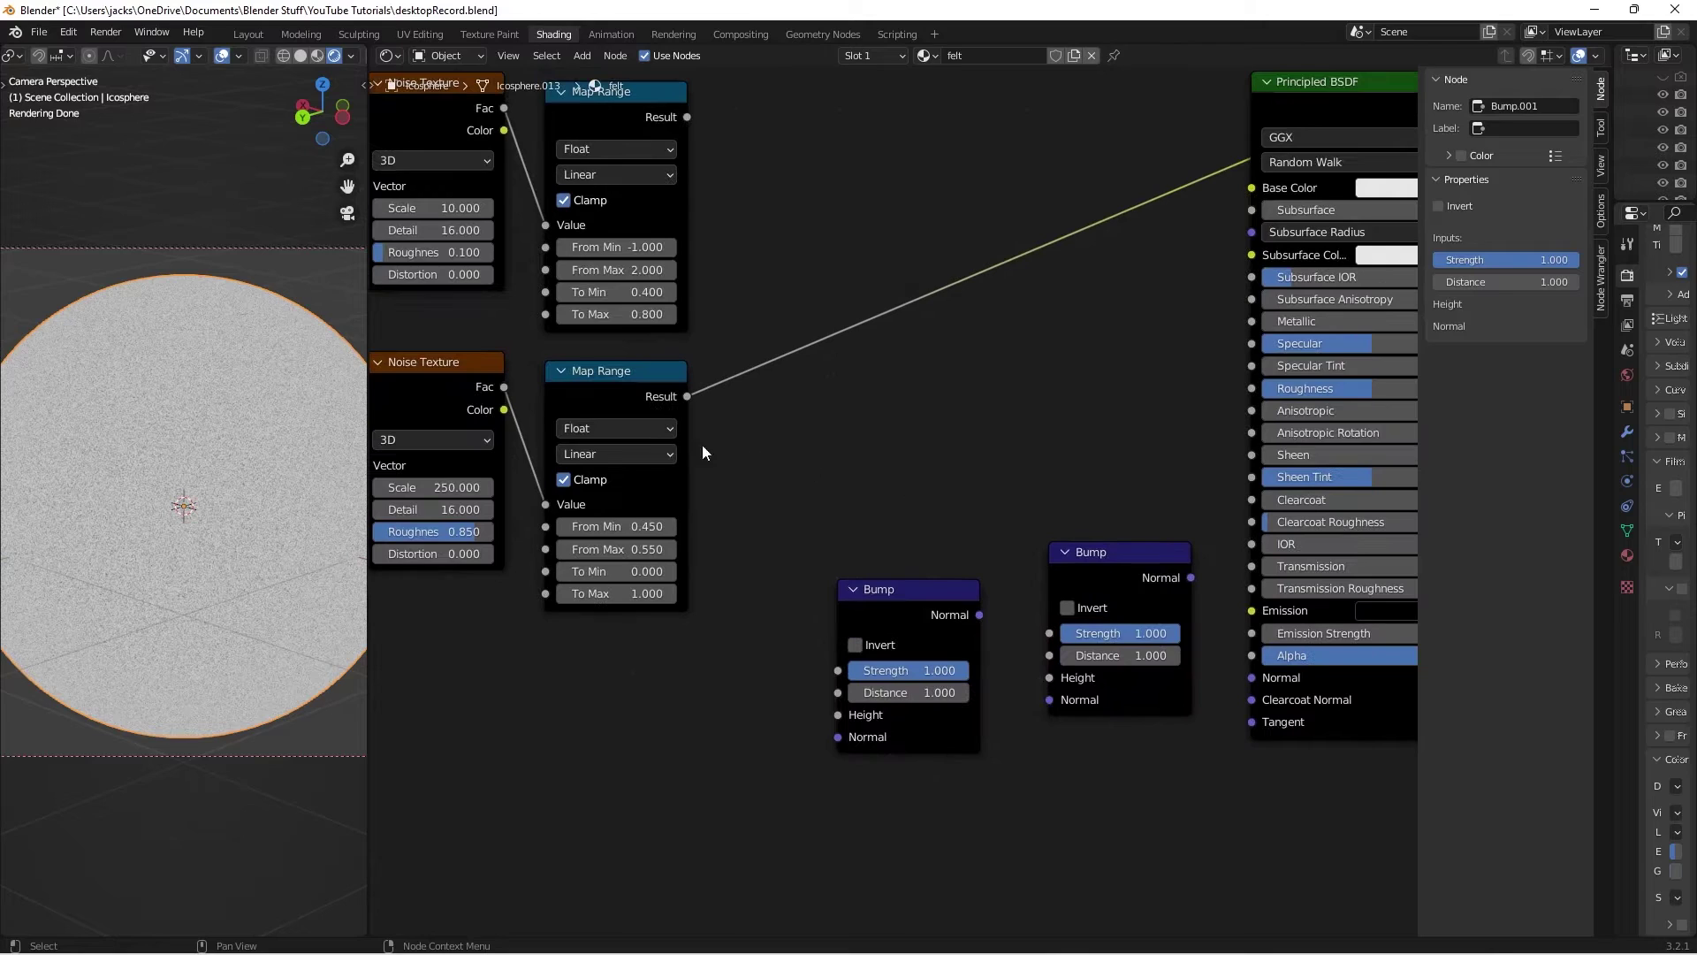
Link the lower Map Range's Result to the first Bump's Height and shift that Bump node slightly
drag(688, 400, 858, 718)
drag(889, 599, 875, 626)
middle_drag(906, 538, 826, 581)
Link the upper Map Range's Result to the second Bump's Height and set that Bump's Strength to 0.1
drag(612, 162, 1008, 726)
double_click(1025, 676)
text(0.1)
key(Return)
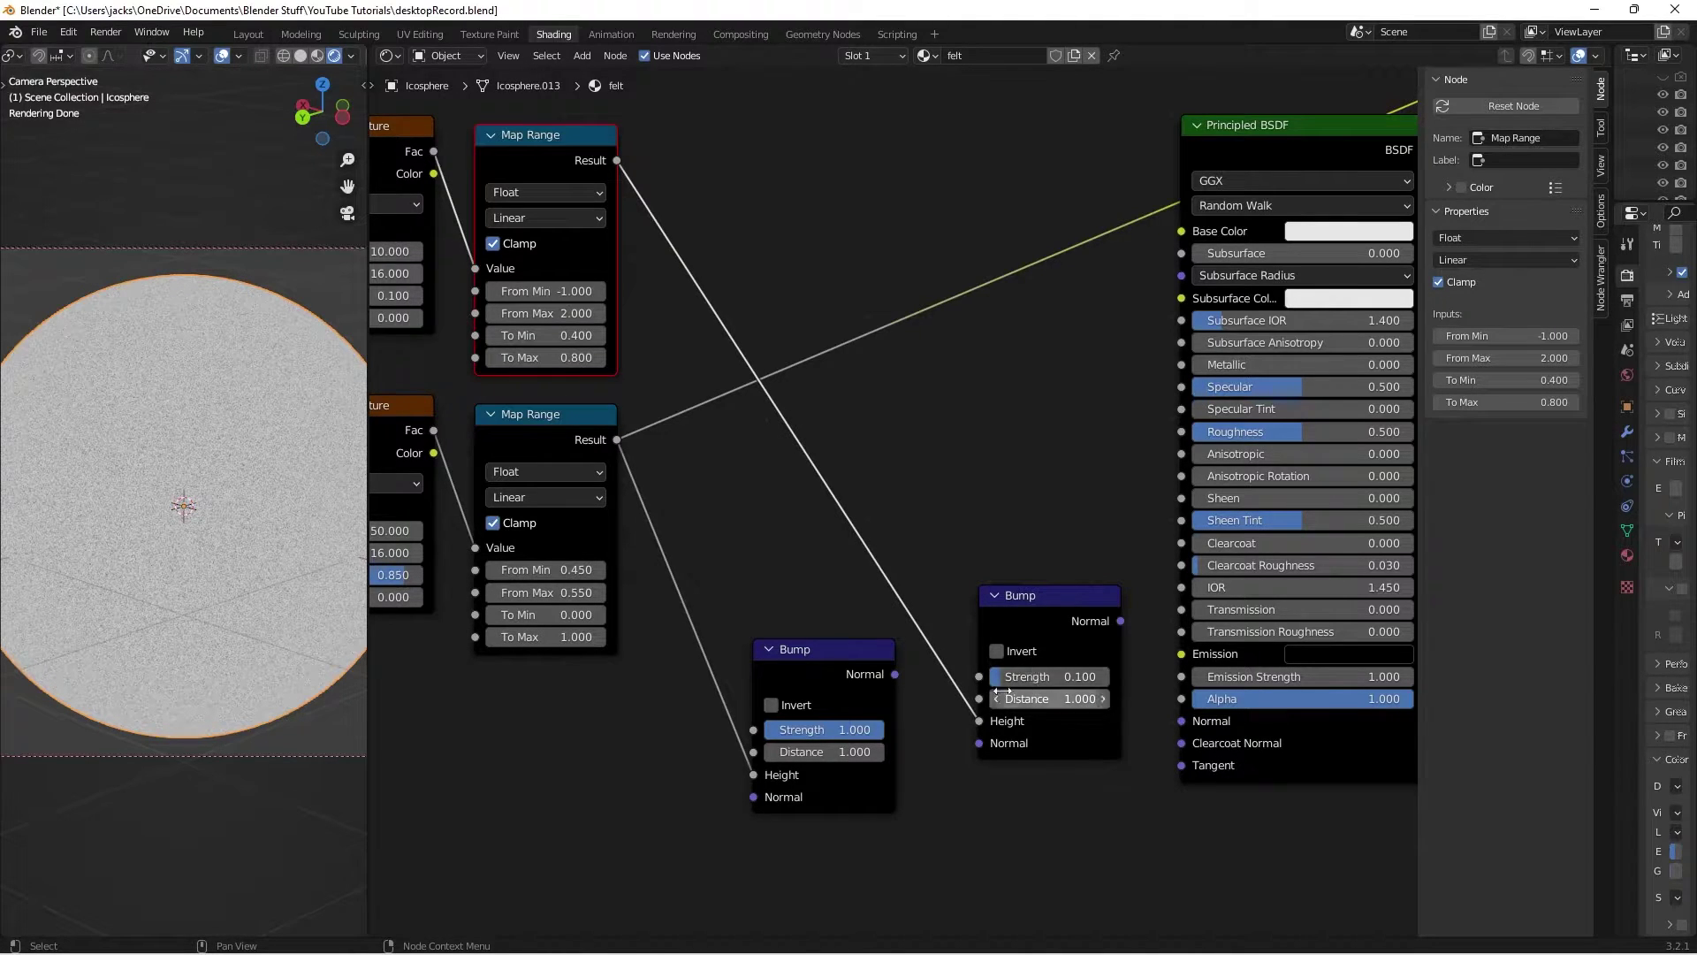
Preview both Bump nodes, link the first Bump's Normal output to the second Bump's Normal input, and move the two closer together
ctrl+shift+click(798, 654)
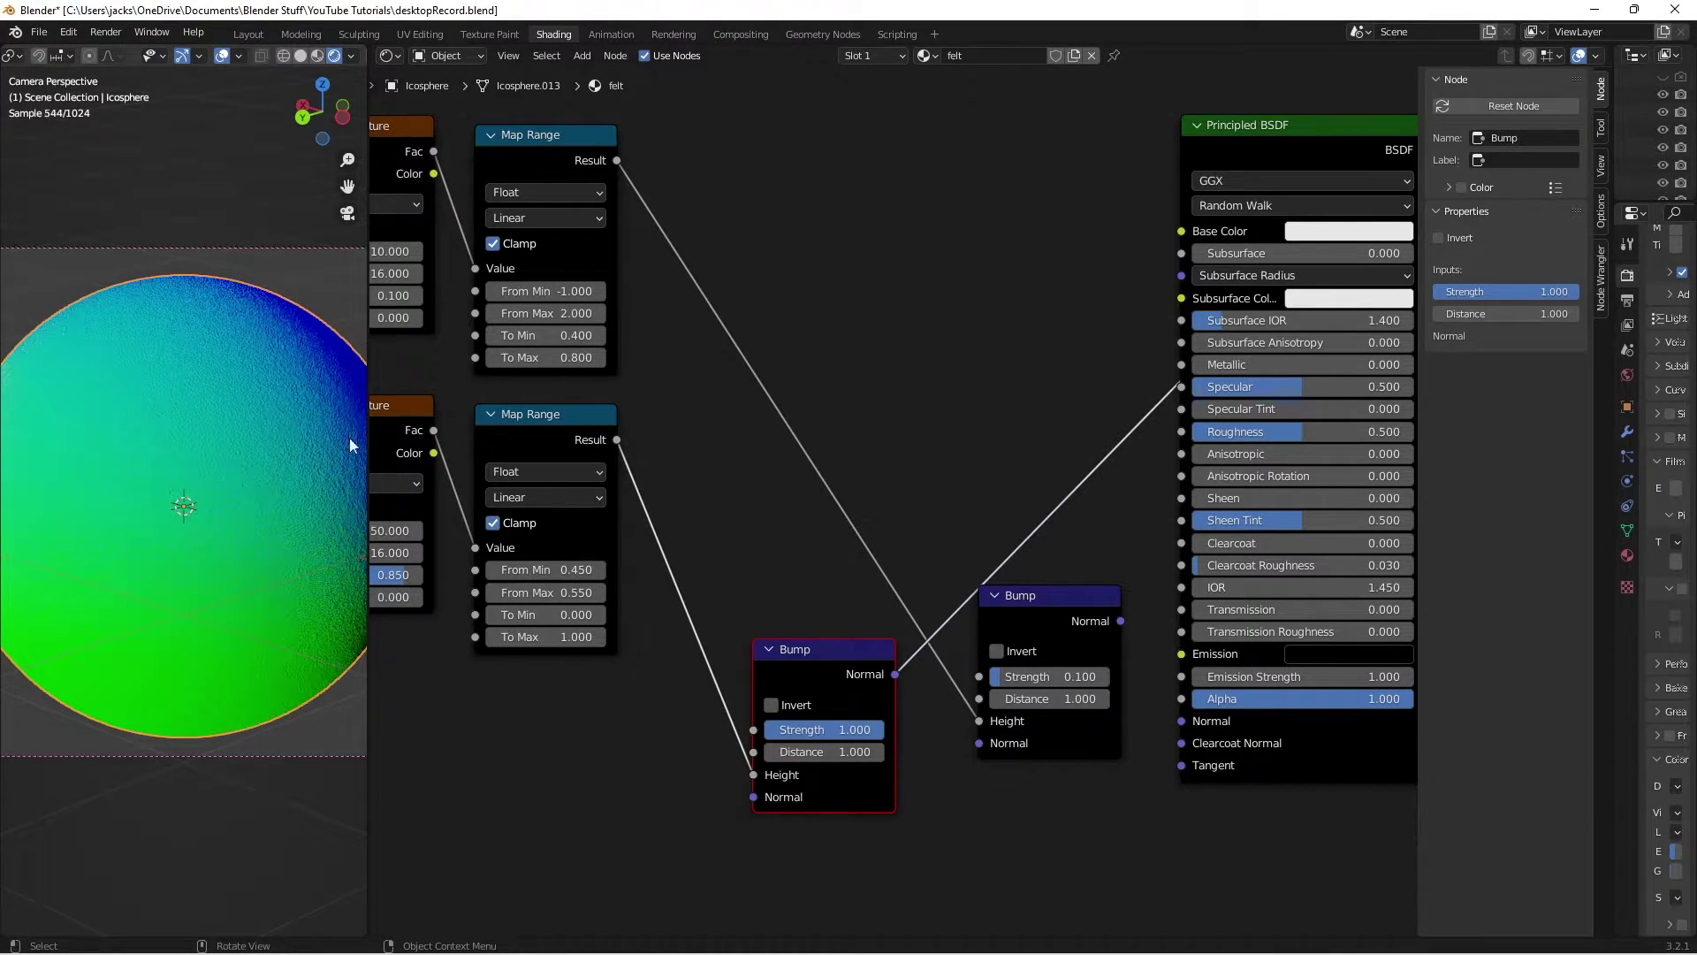
ctrl+shift+click(1057, 634)
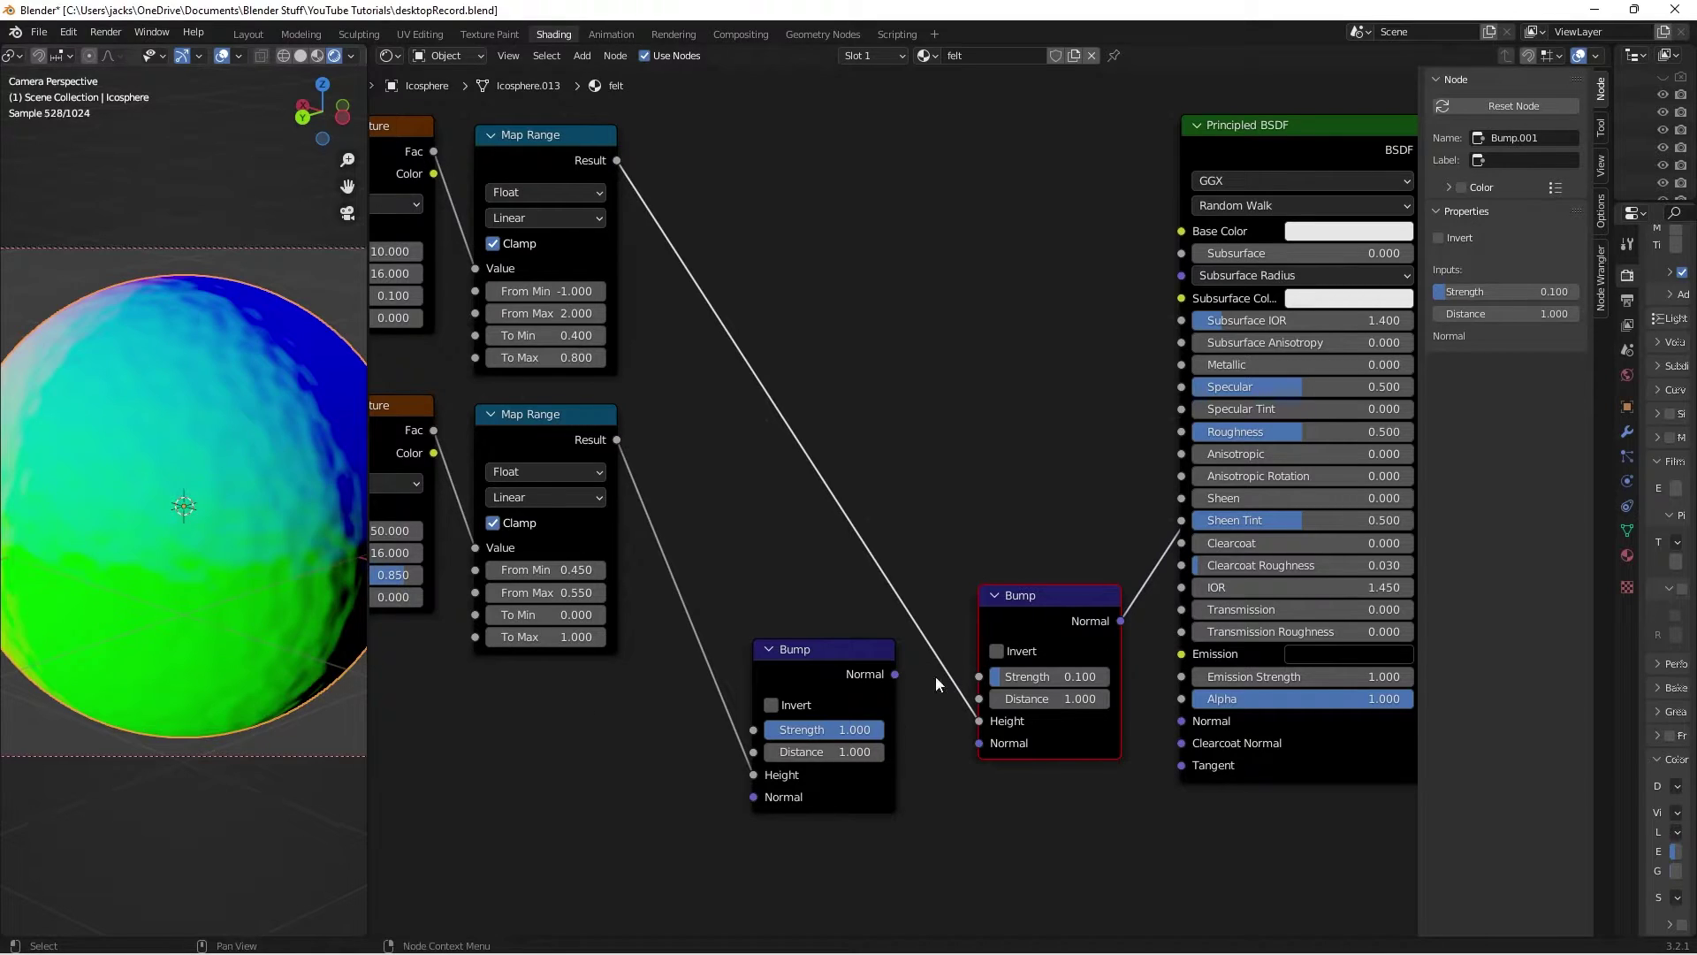
drag(883, 672, 979, 693)
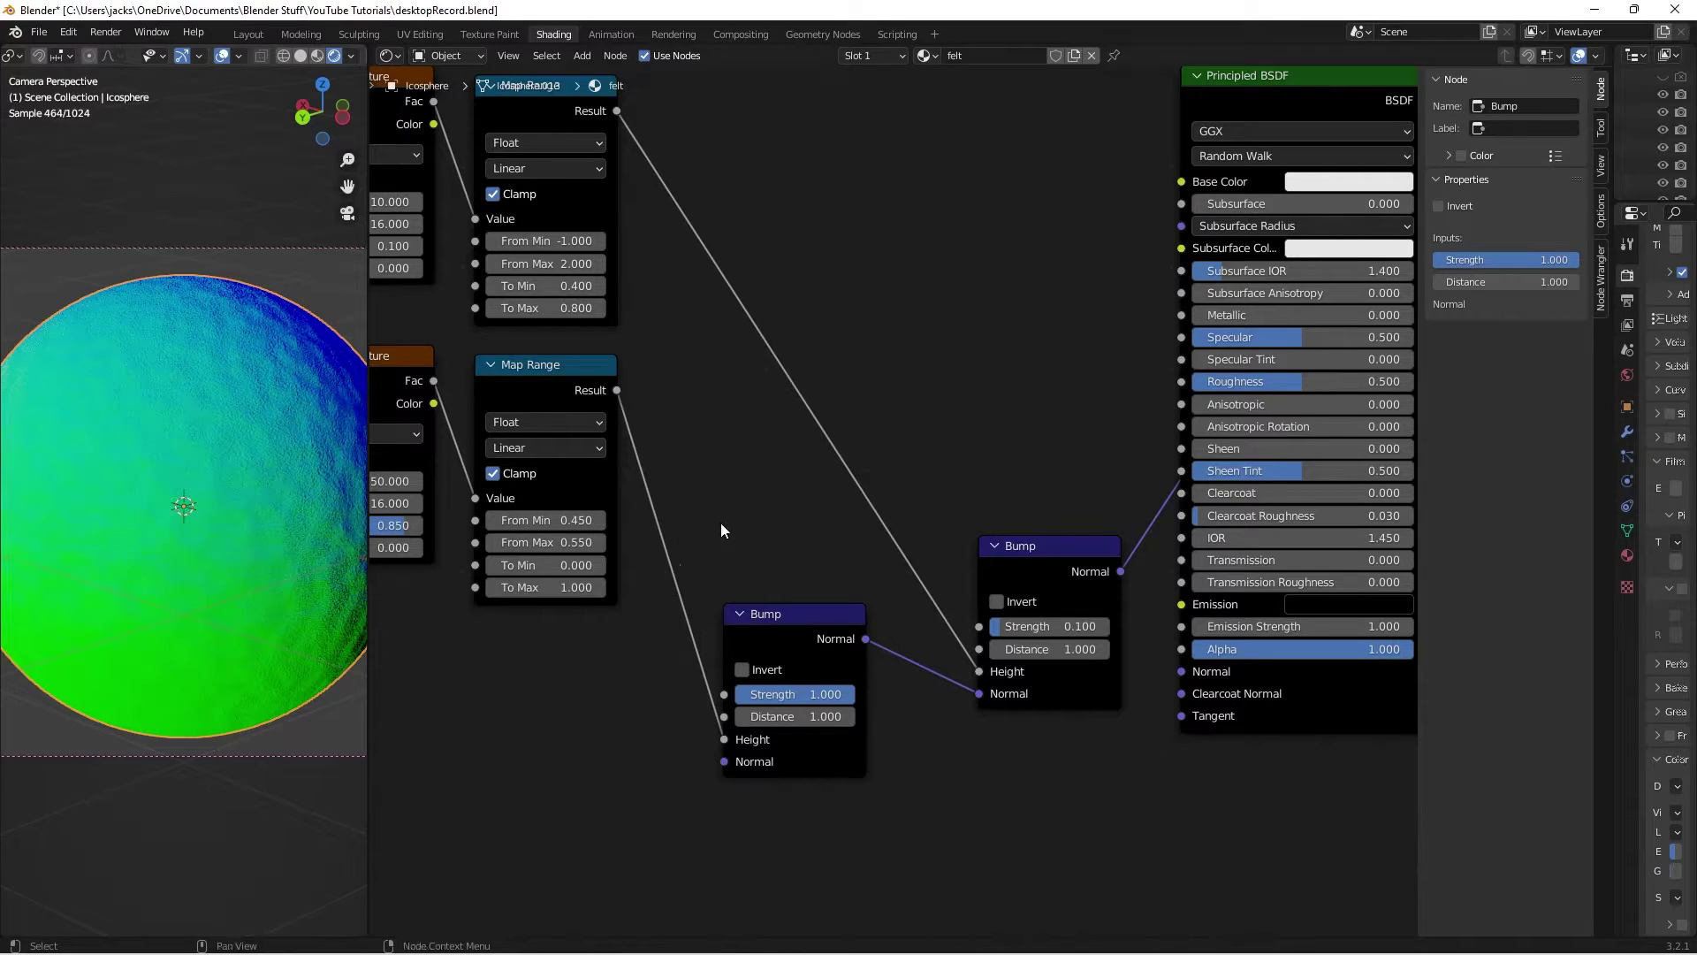
drag(1042, 572, 956, 647)
right_click(956, 651)
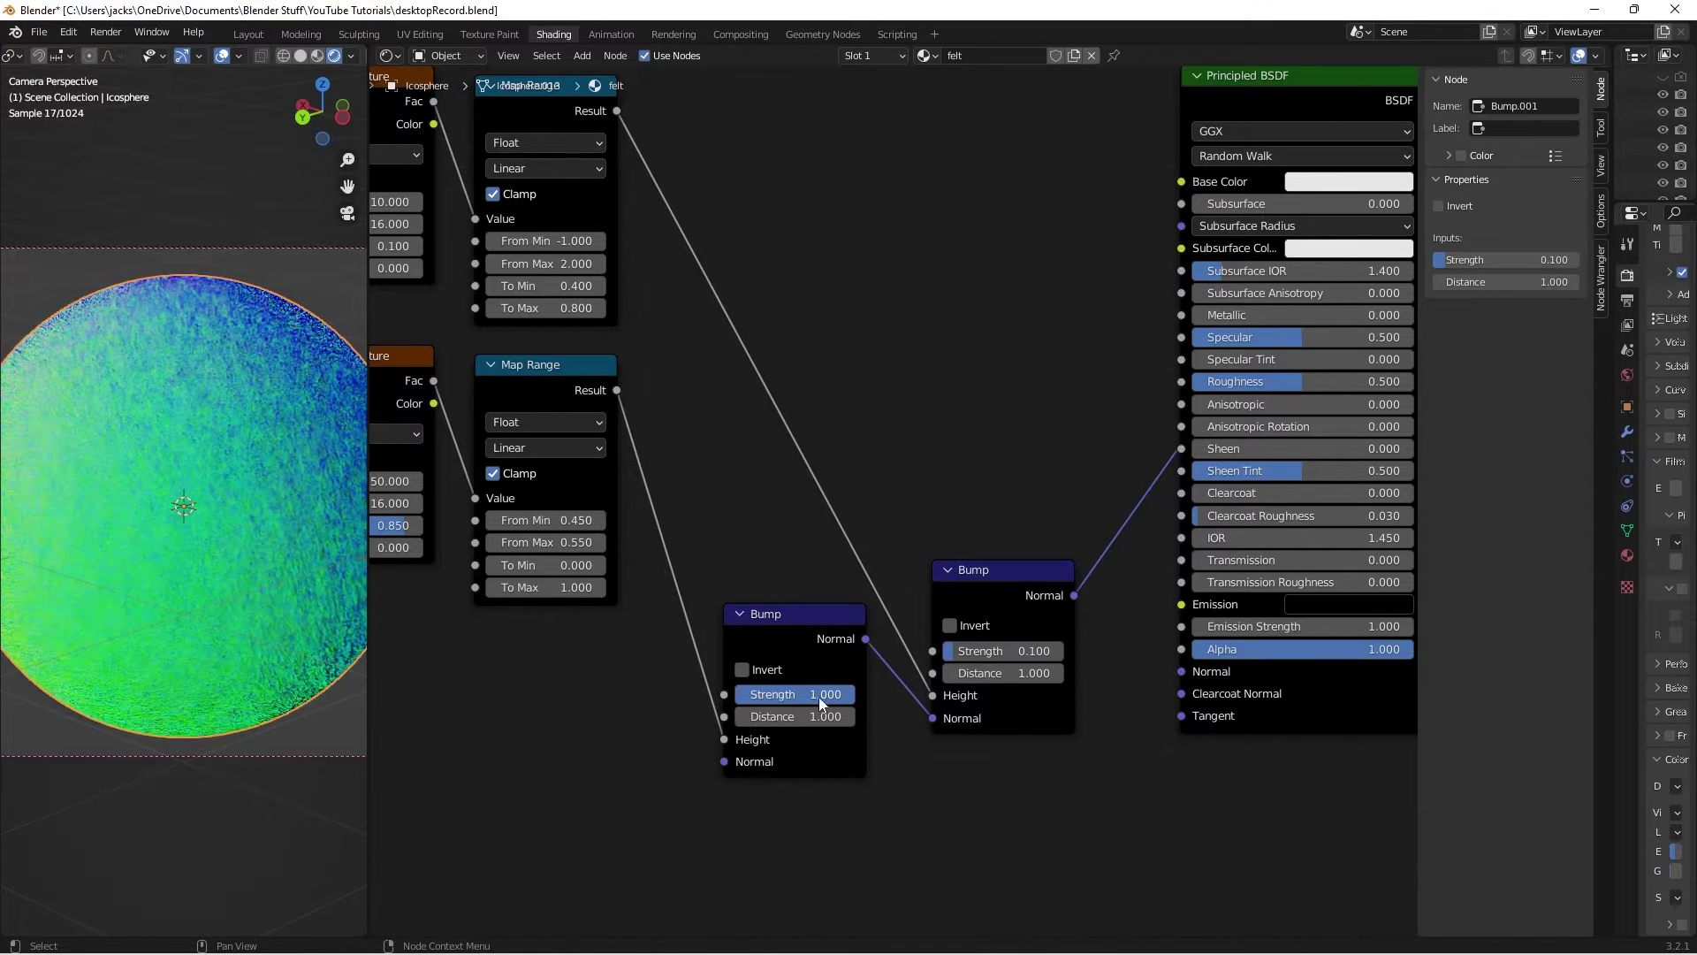
Link the second Bump's Normal output to the Principled BSDF's Normal input and preview the Principled BSDF on the sphere
drag(818, 695, 742, 693)
drag(1006, 580, 1183, 671)
middle_drag(1038, 357, 921, 460)
scroll(921, 459, down, 1)
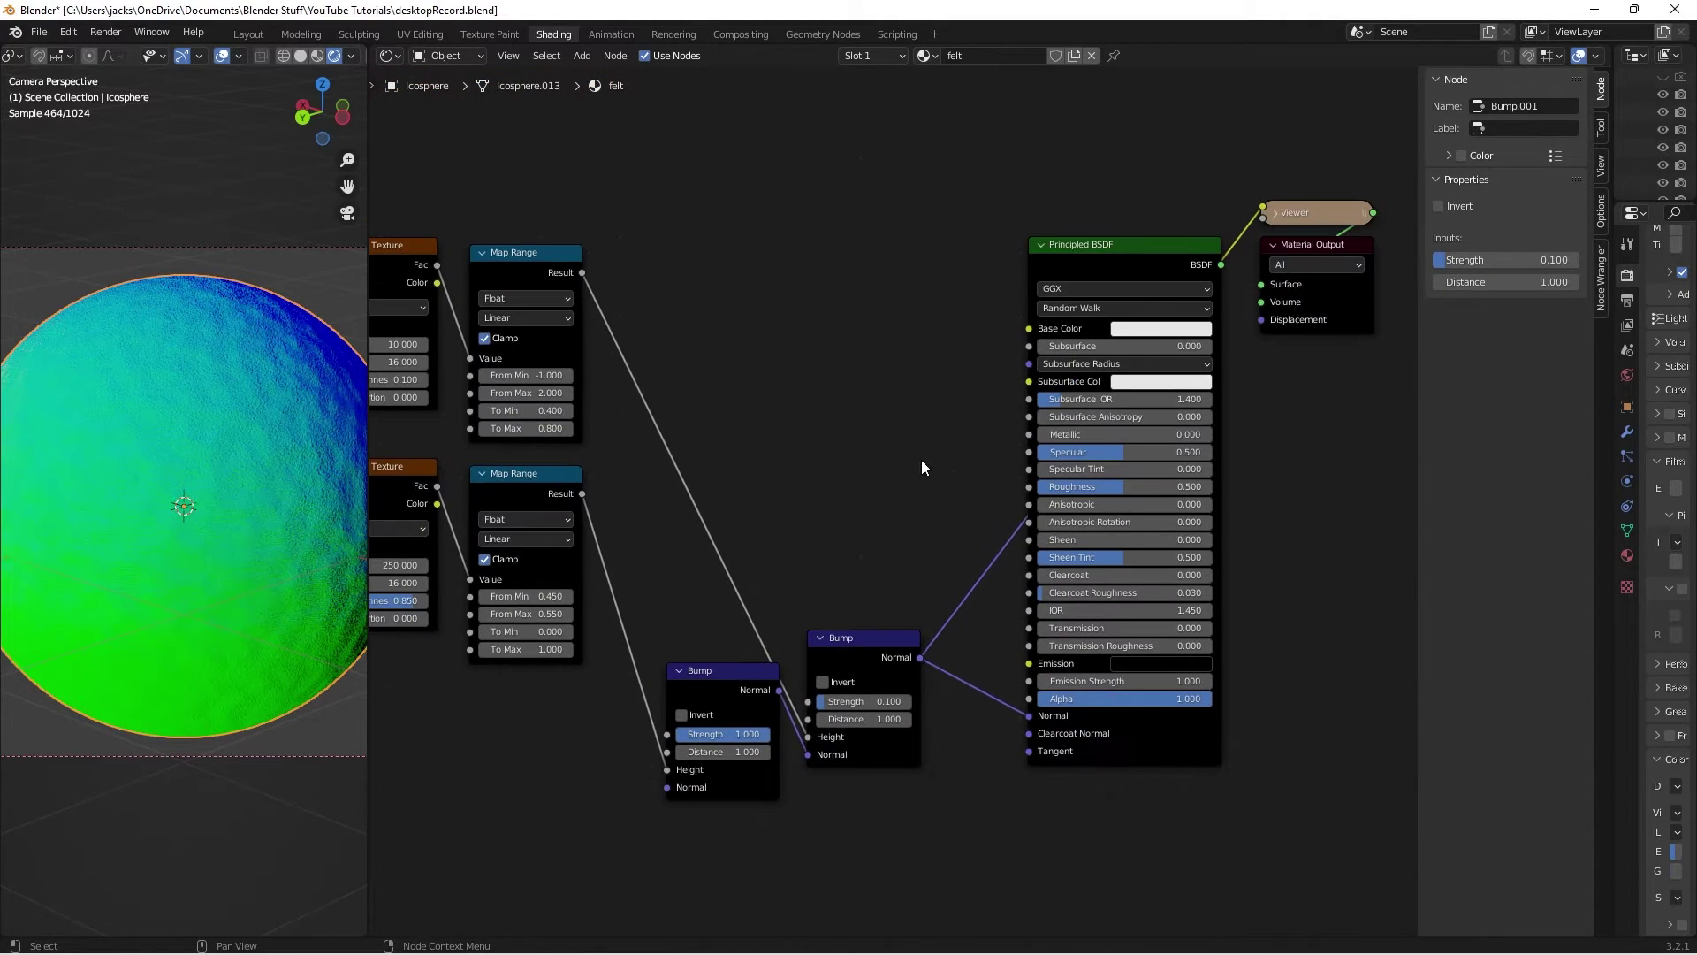
ctrl+shift+click(1071, 272)
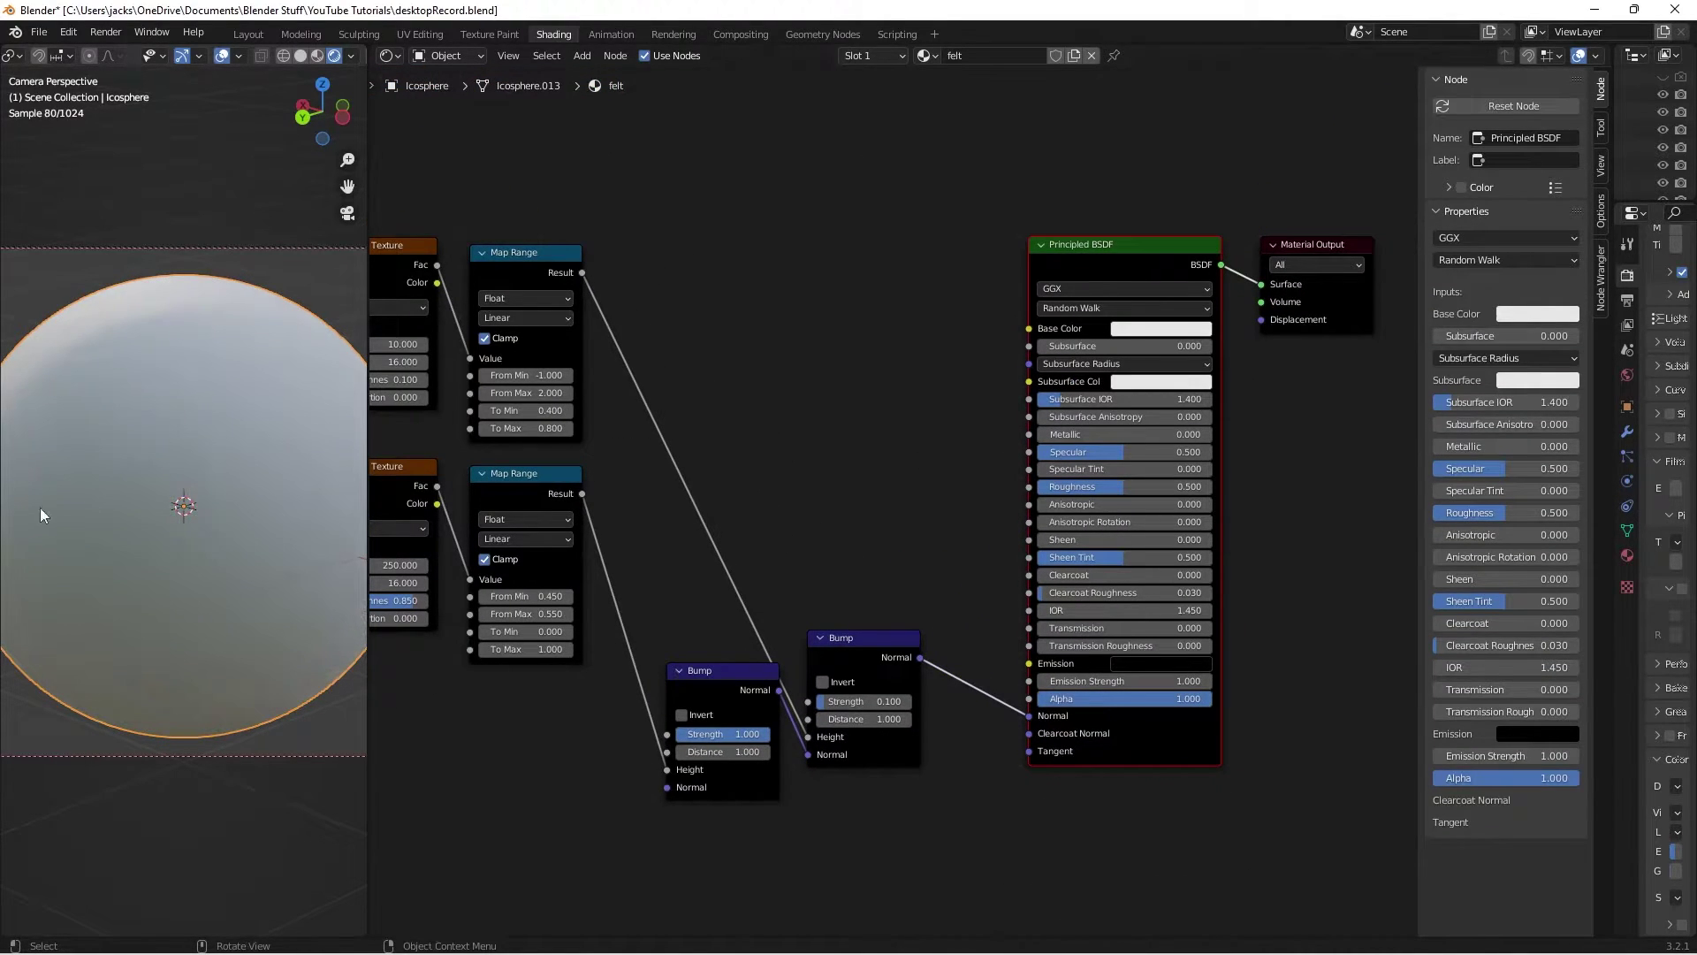
Change the Principled BSDF's Base Color to a dark bluish purple
middle_drag(120, 502, 240, 502)
scroll(237, 503, up, 1)
scroll(232, 505, up, 4)
scroll(232, 506, down, 1)
scroll(232, 505, up, 5)
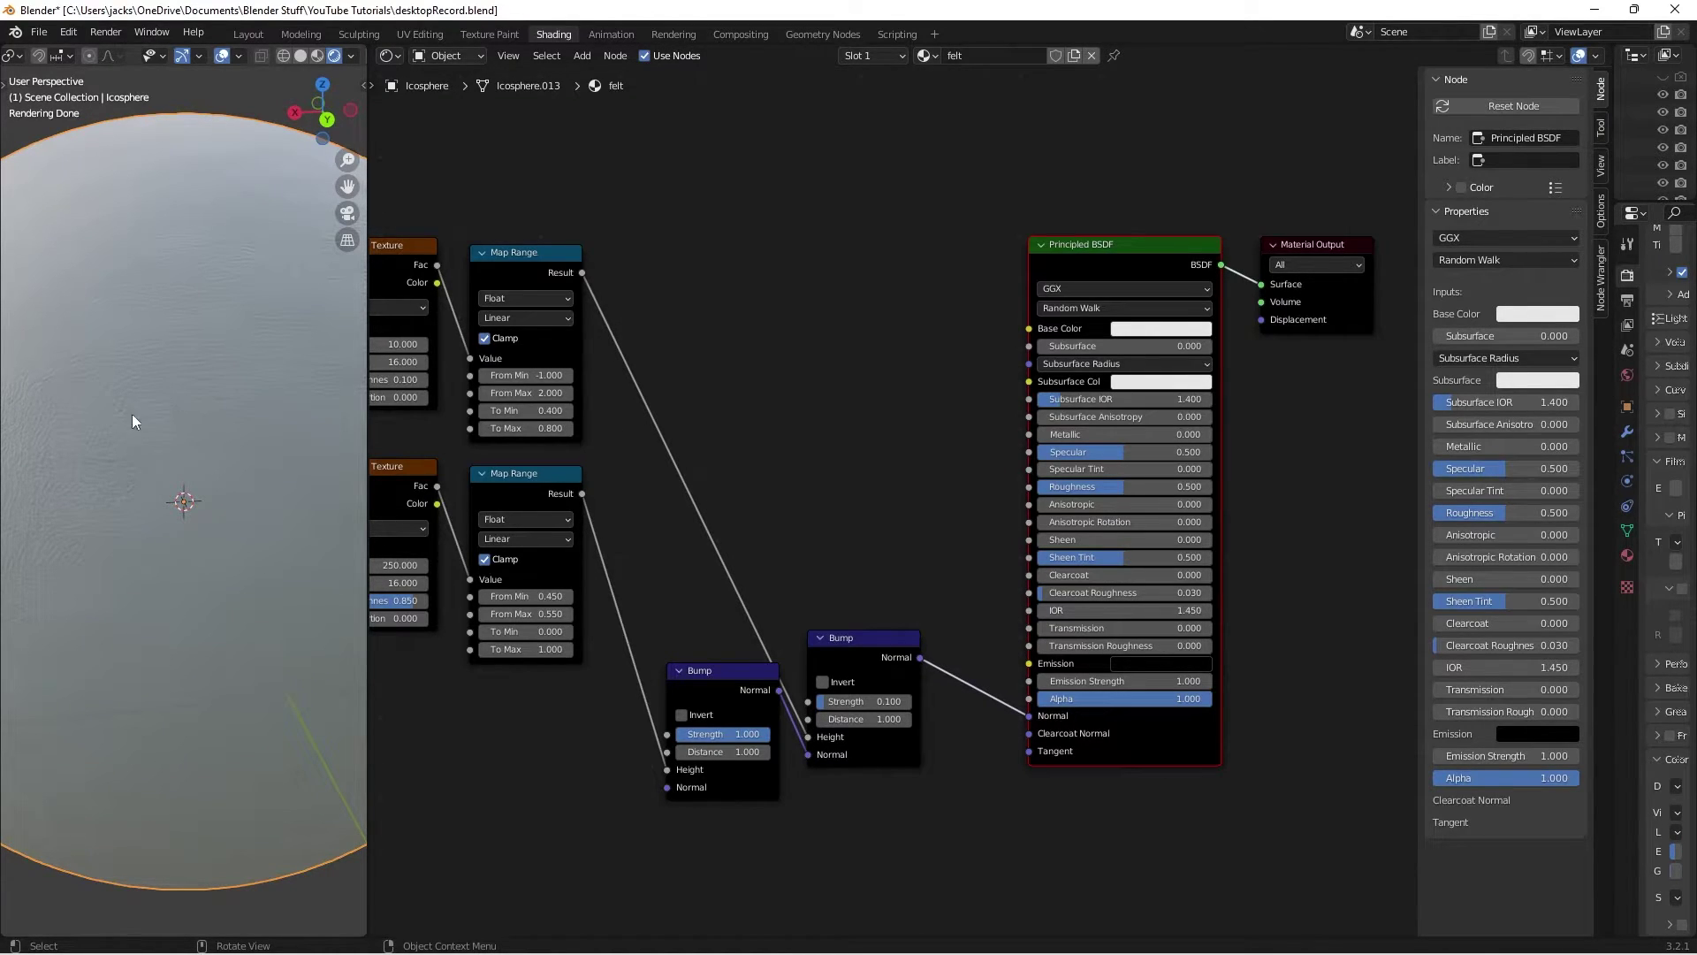
click(1195, 329)
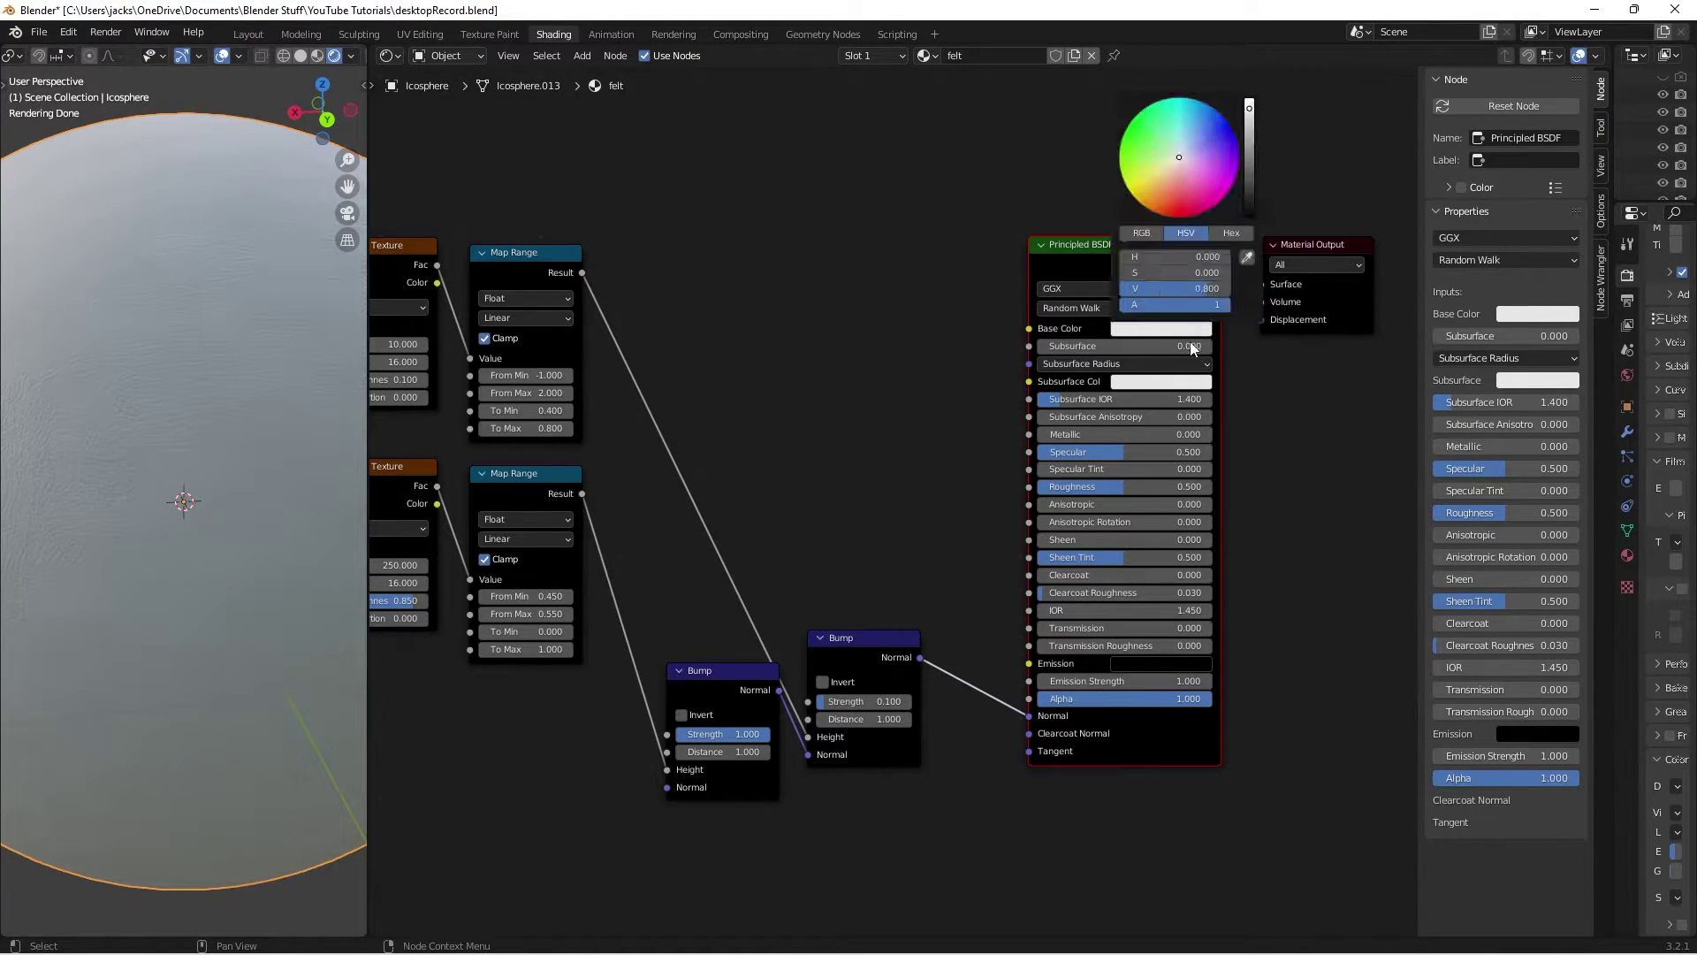
click(1250, 154)
click(1213, 140)
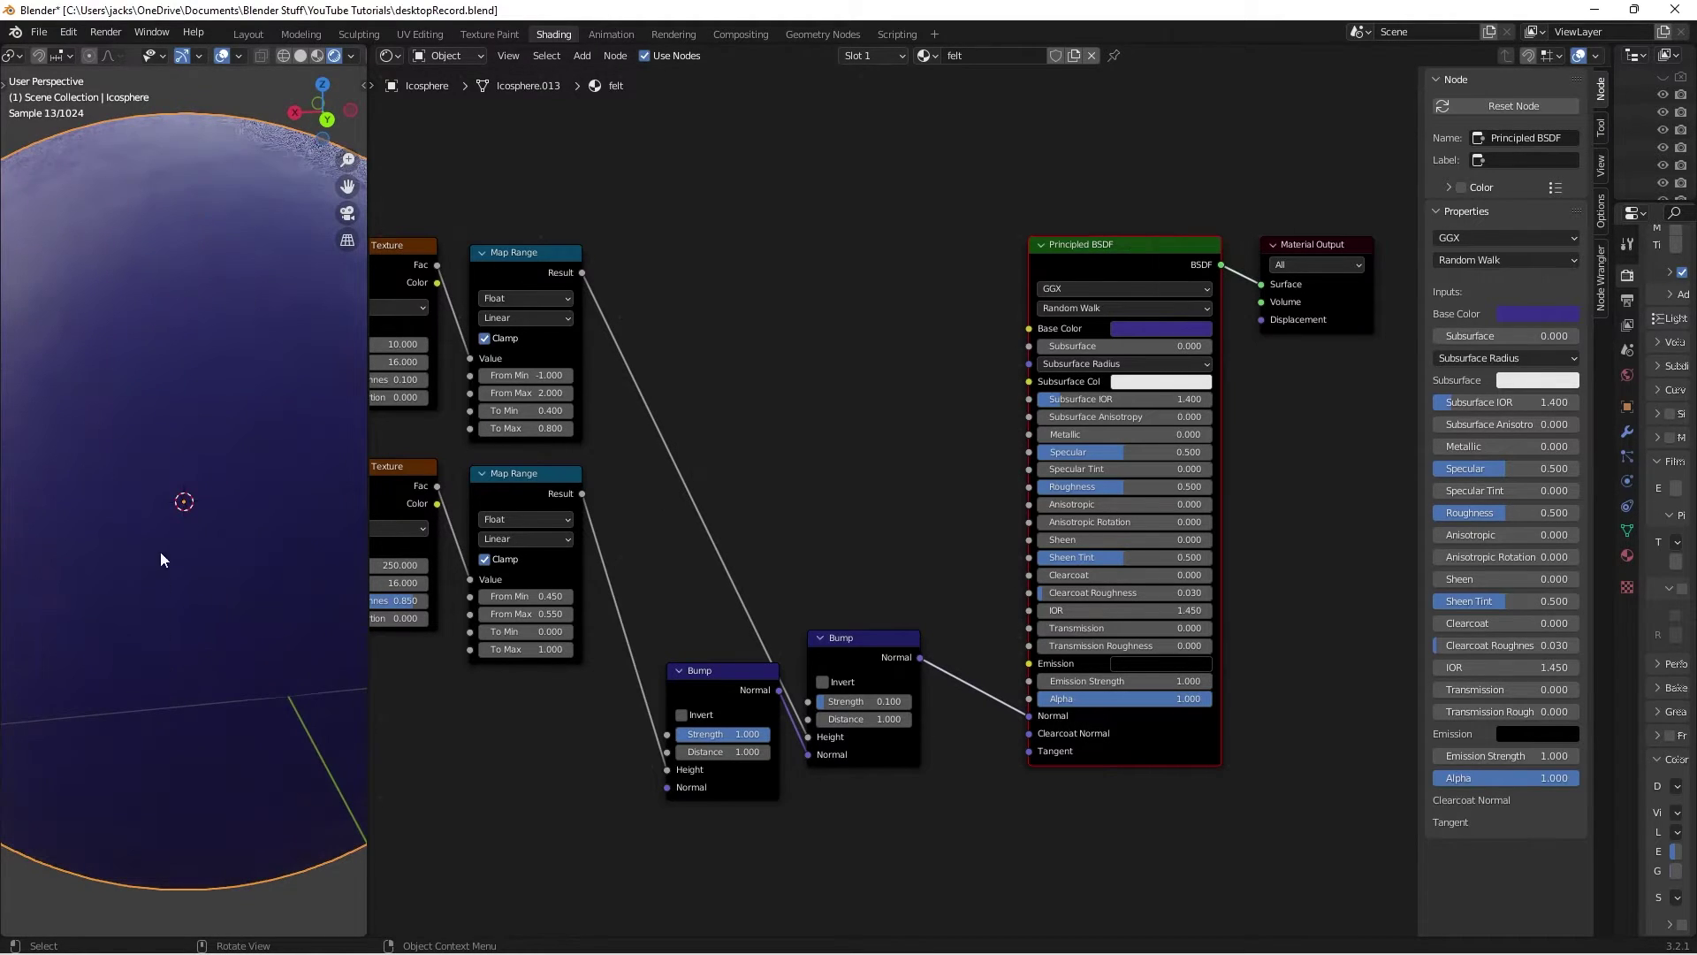
Set the Principled BSDF's Roughness to 0.9 and view the sphere through the camera
middle_drag(161, 538, 87, 417)
scroll(86, 417, up, 2)
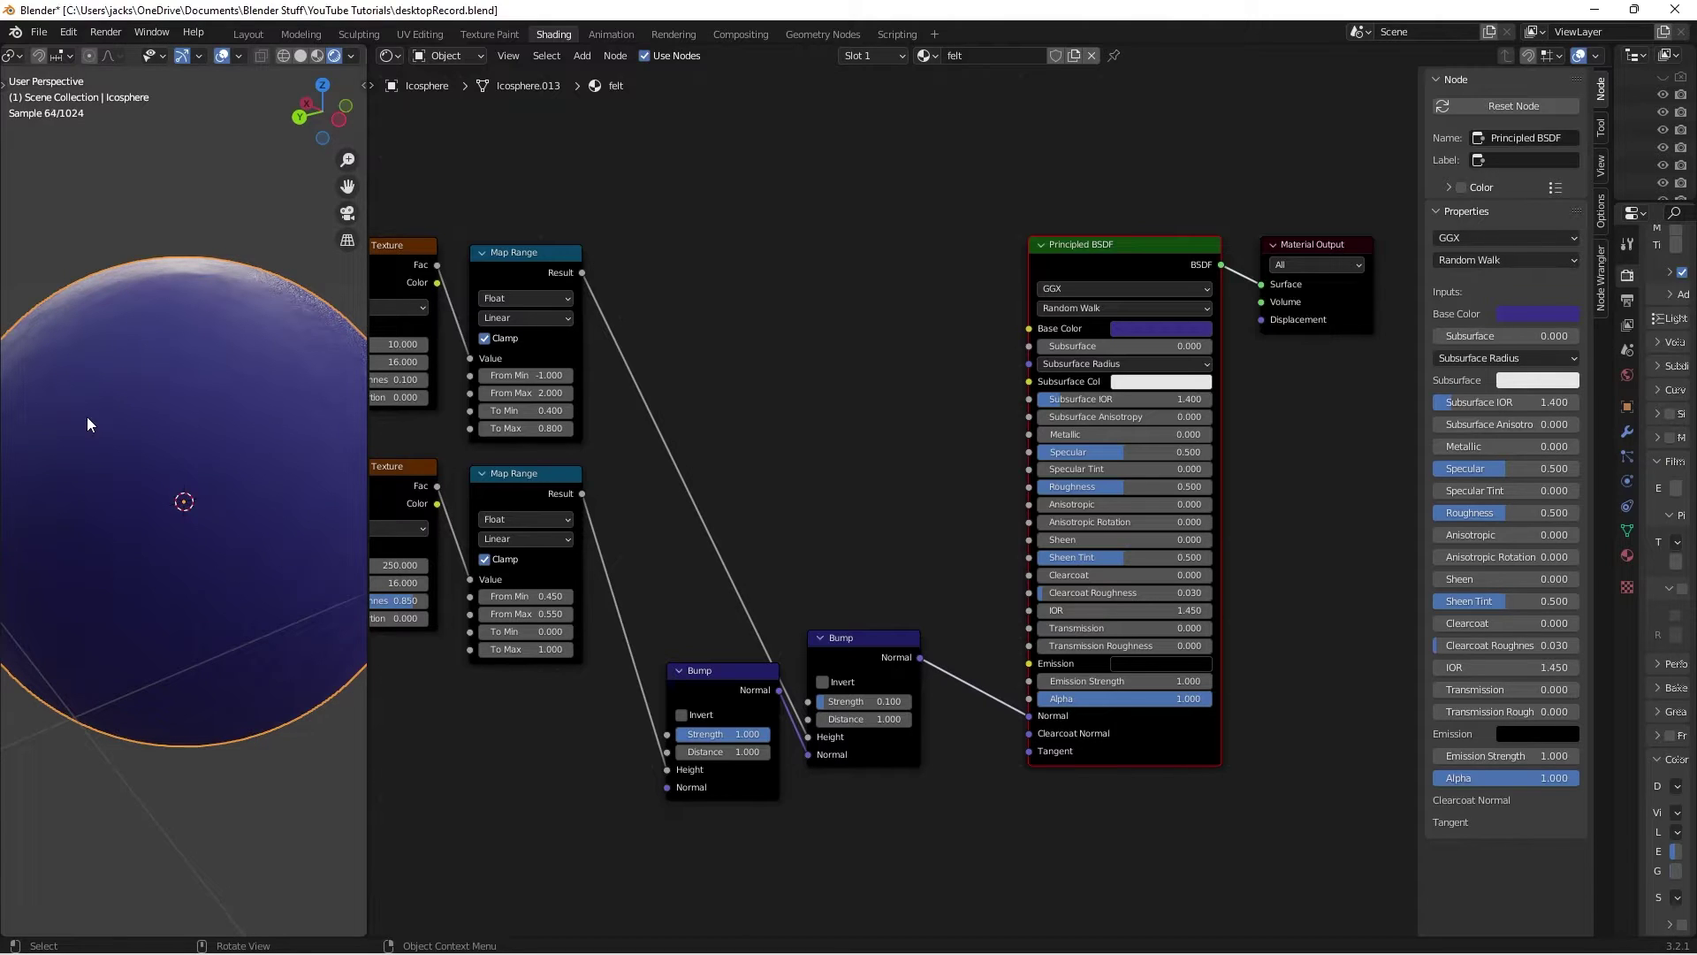
middle_drag(240, 429, 139, 405)
scroll(136, 406, up, 3)
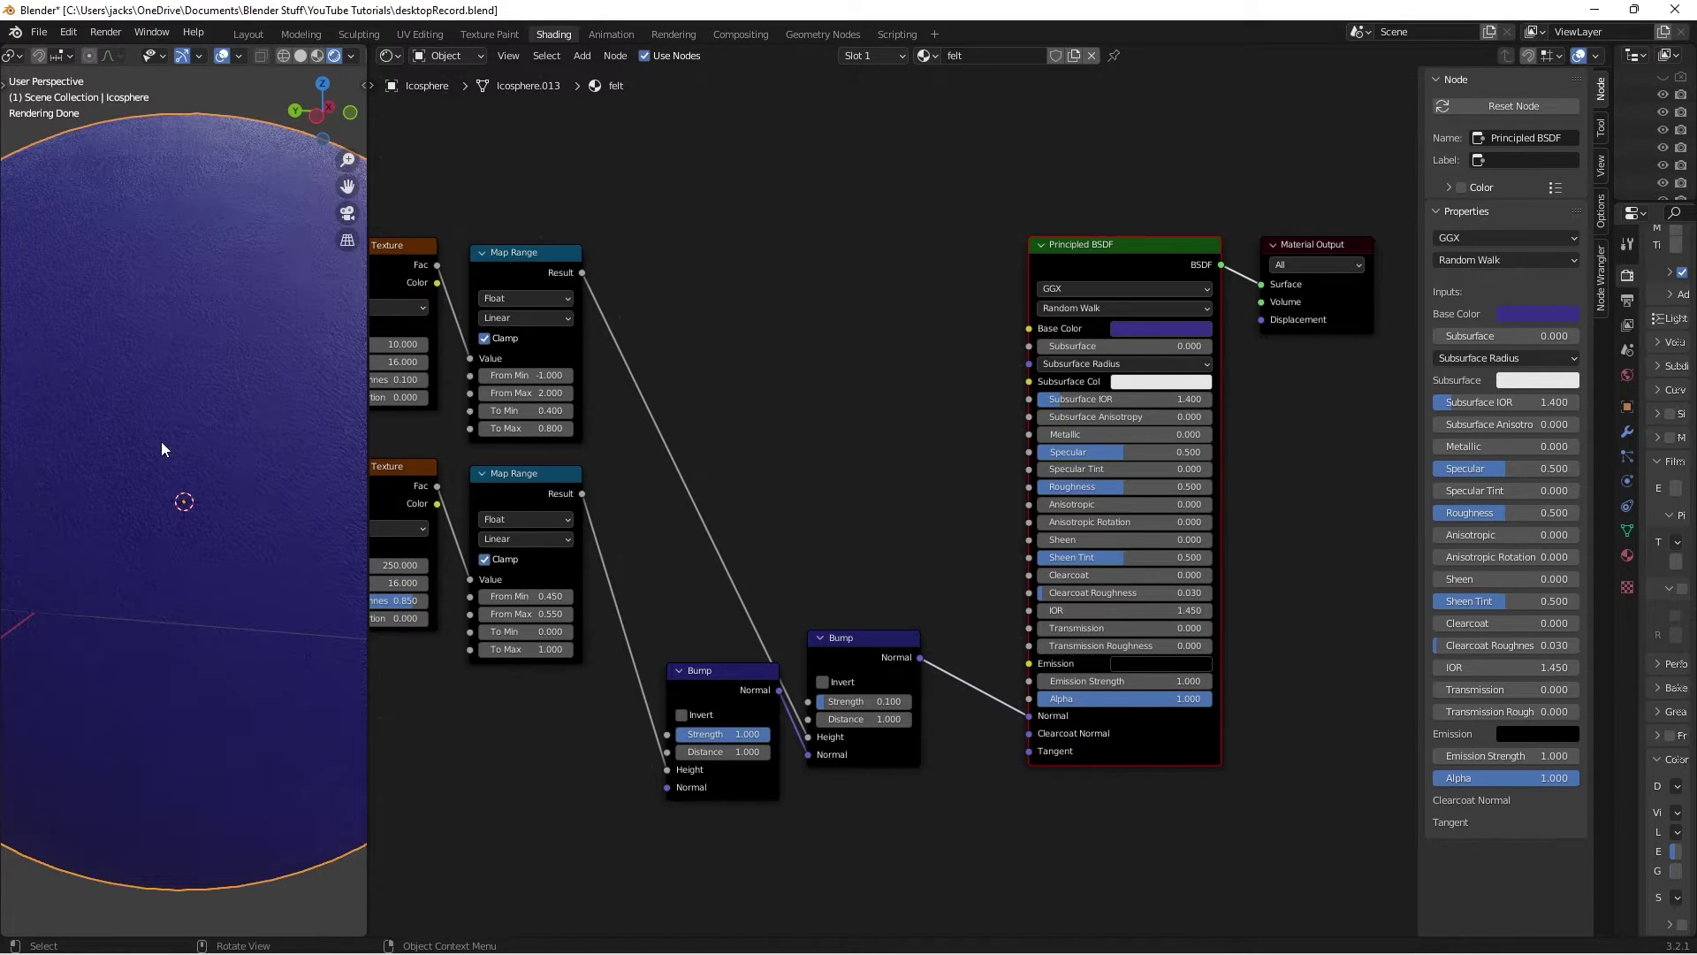
scroll(925, 451, up, 1)
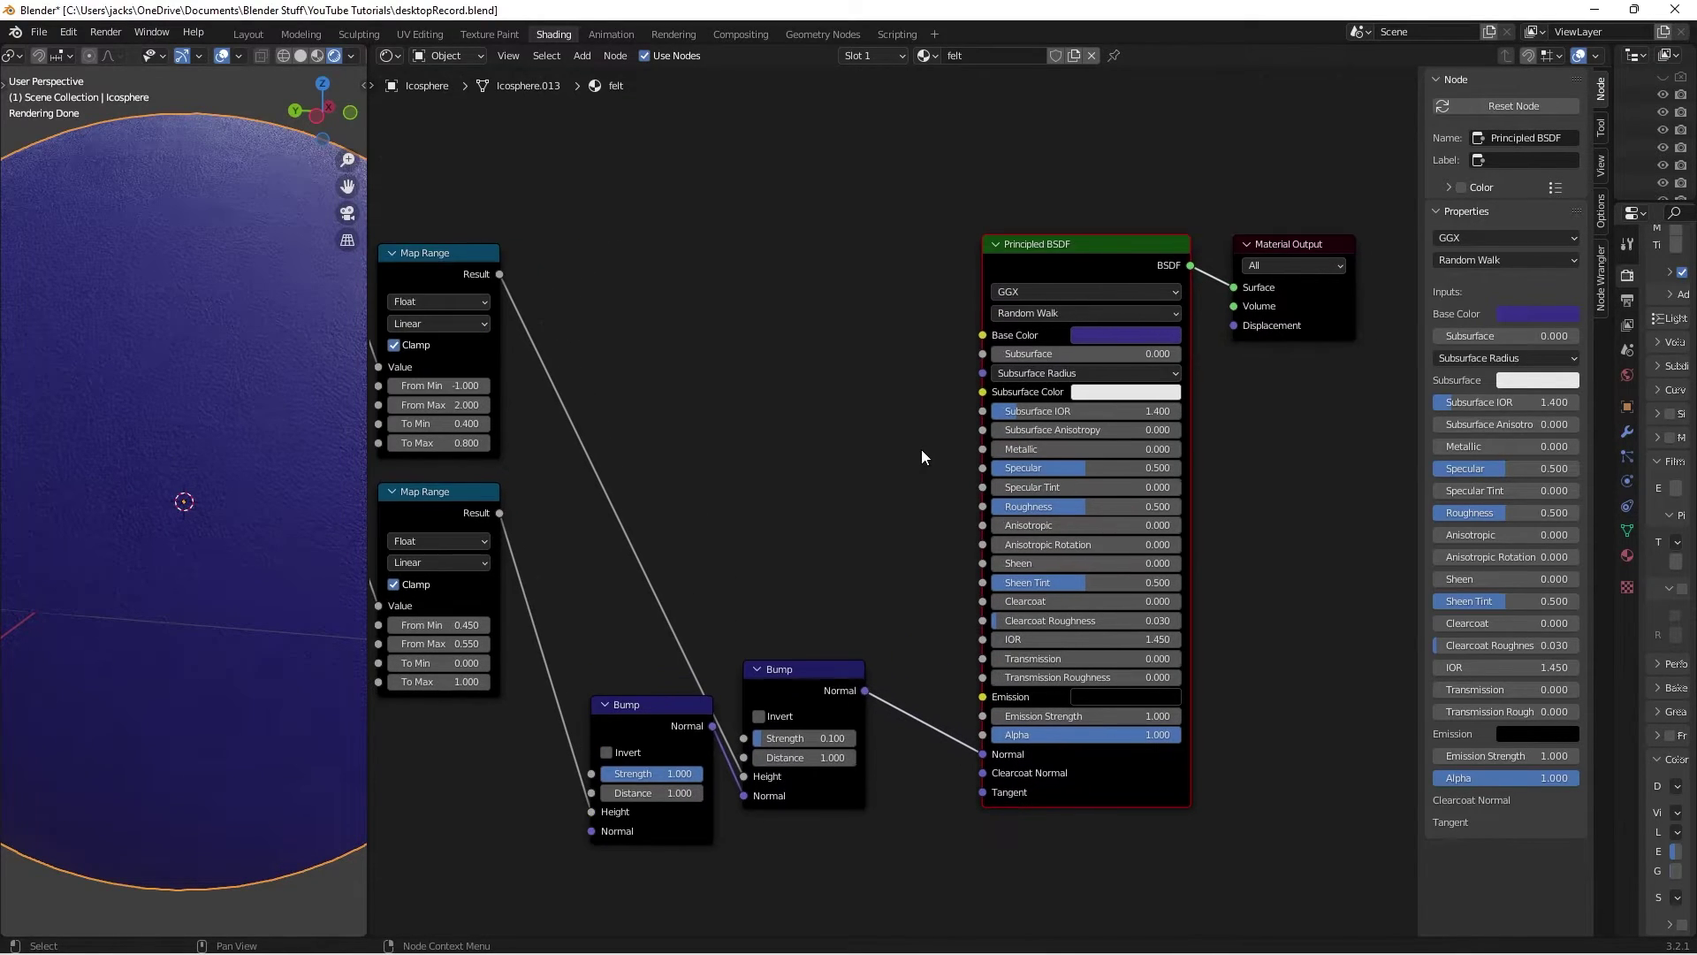
click(1090, 506)
text(.9)
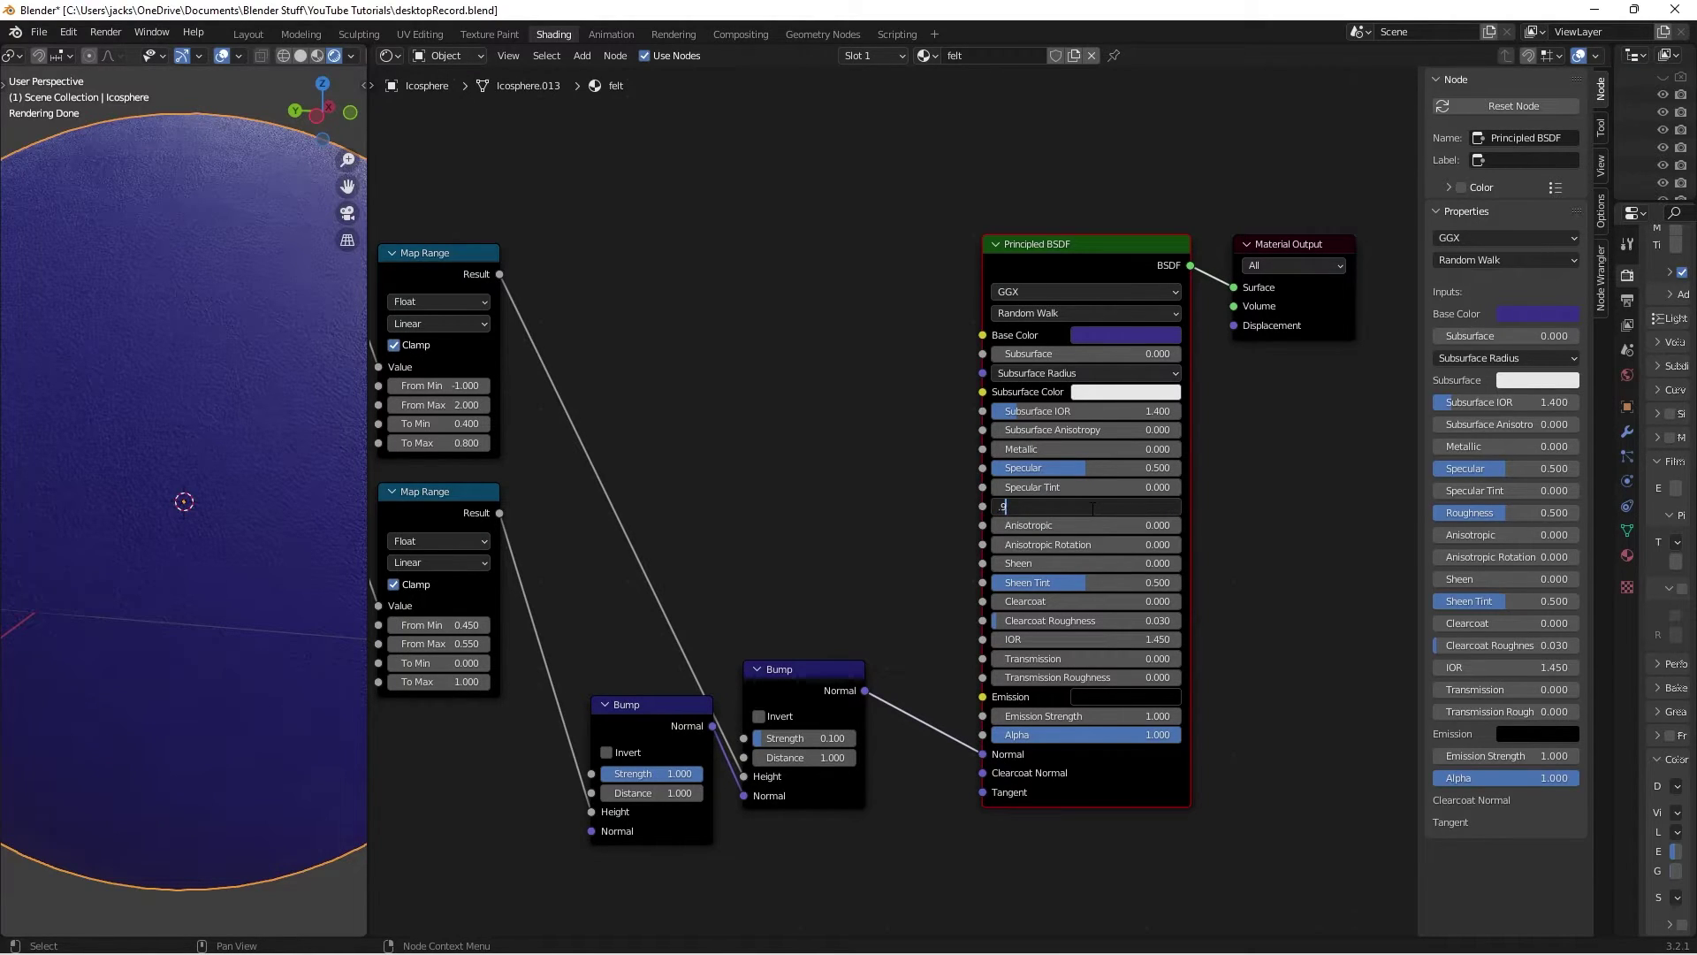
key(Return)
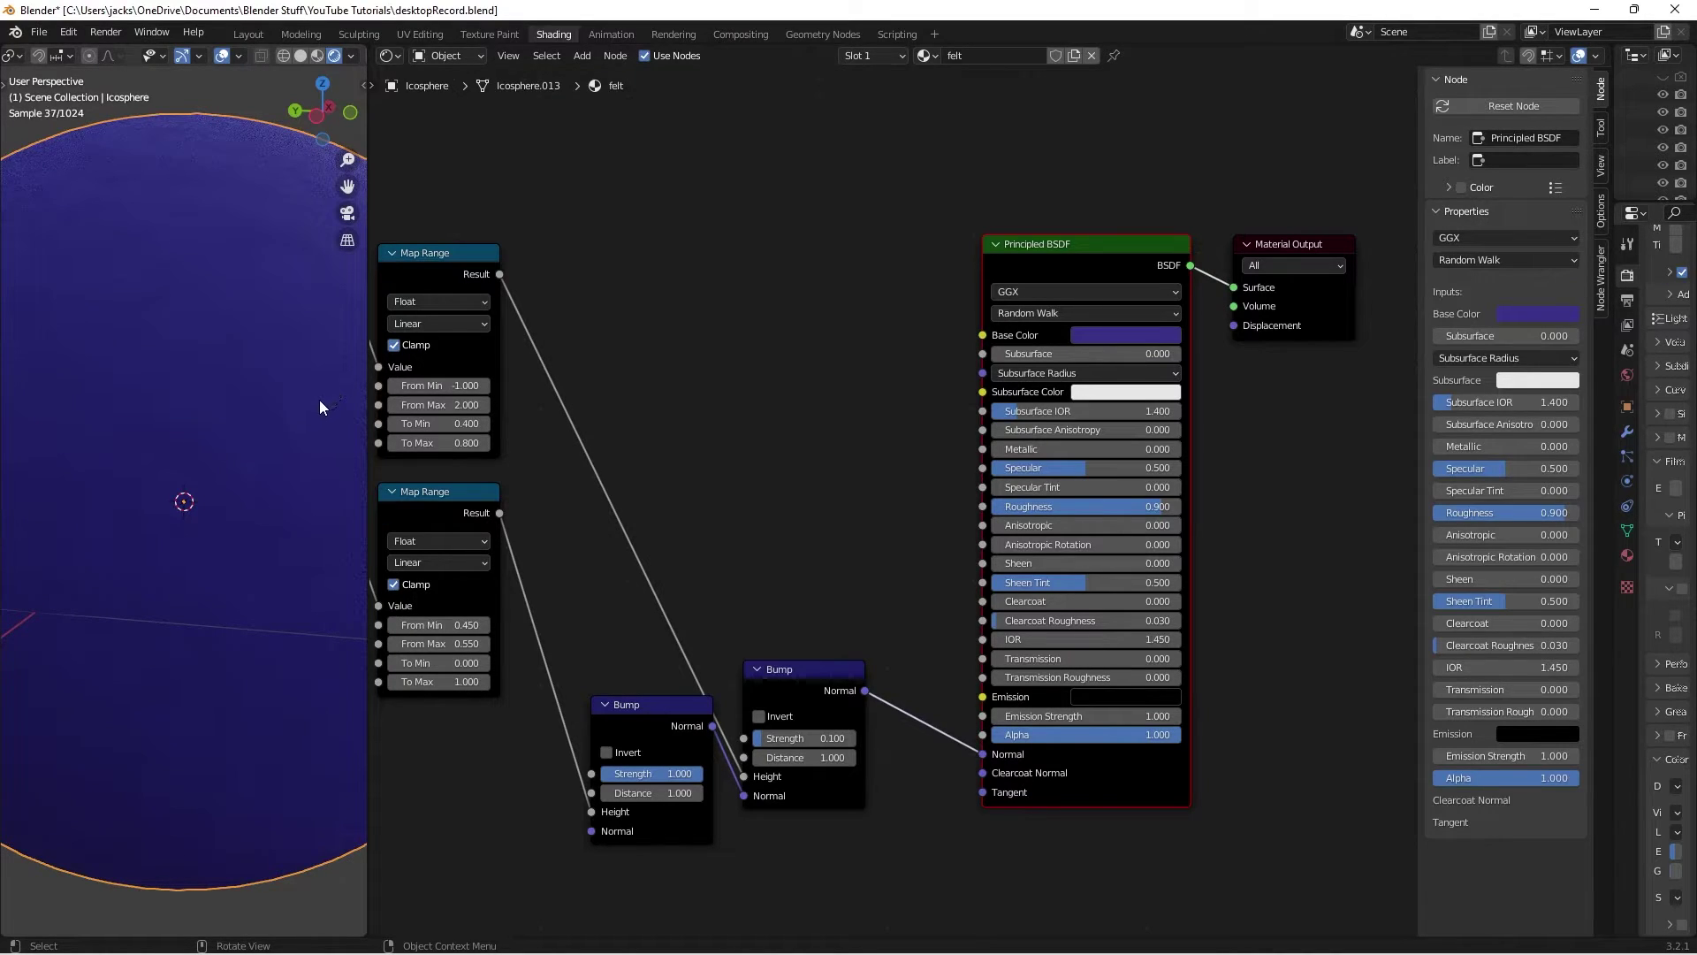
key(KP_0)
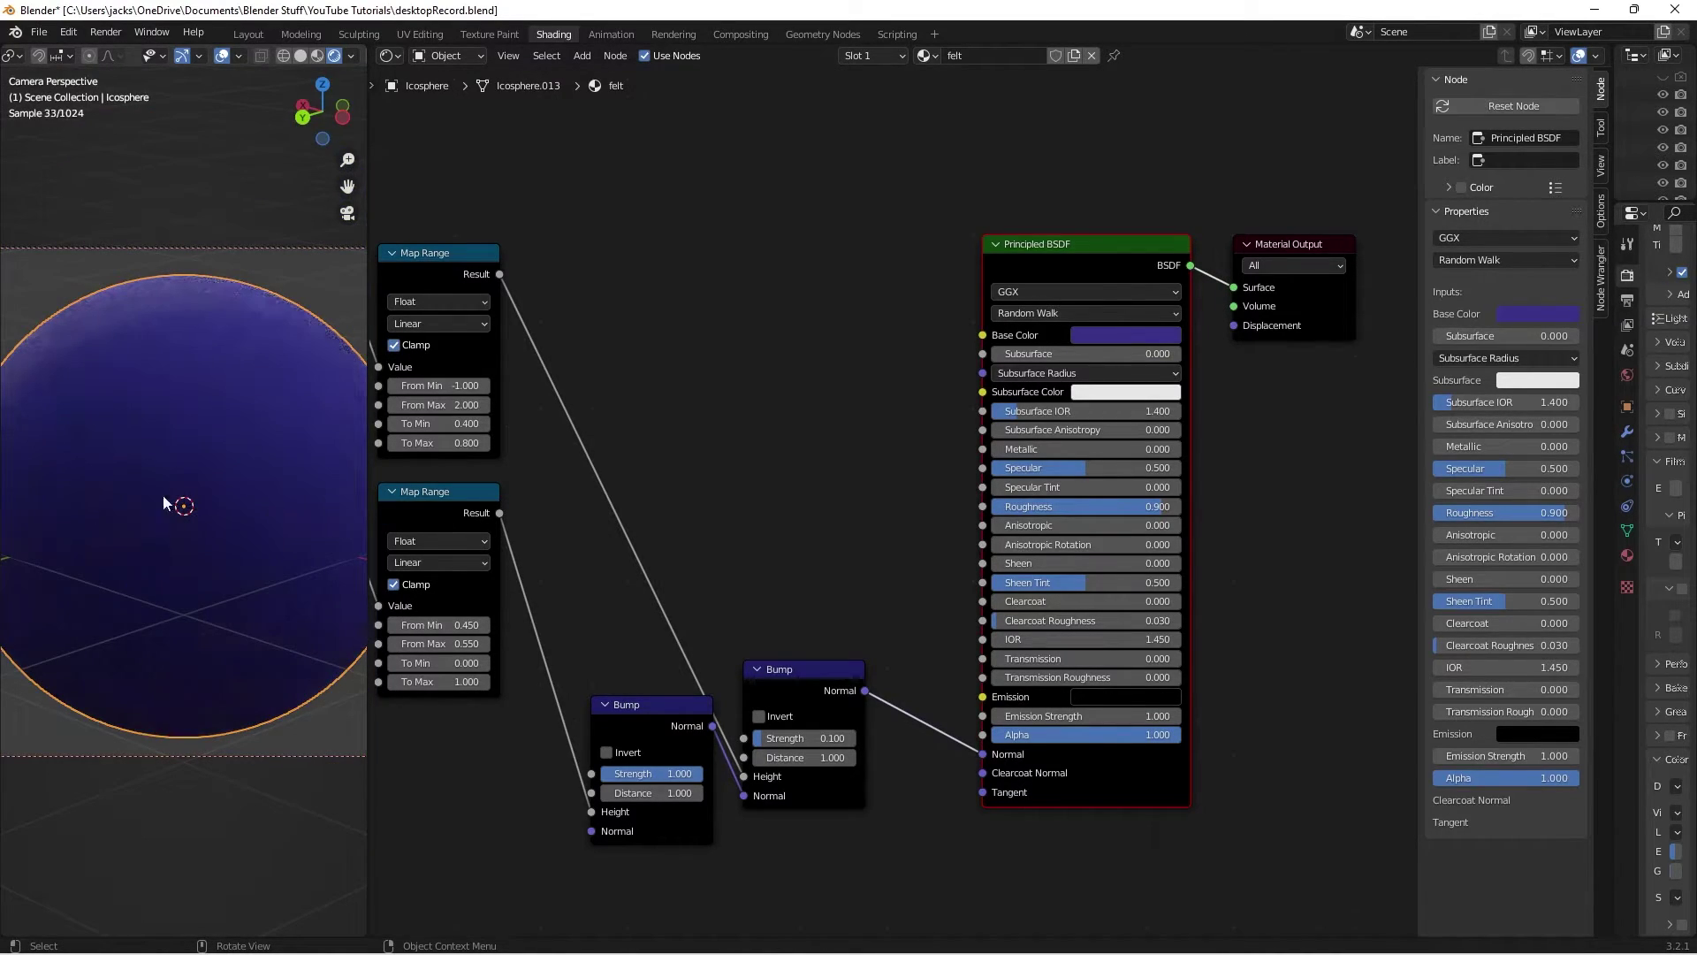
click(835, 425)
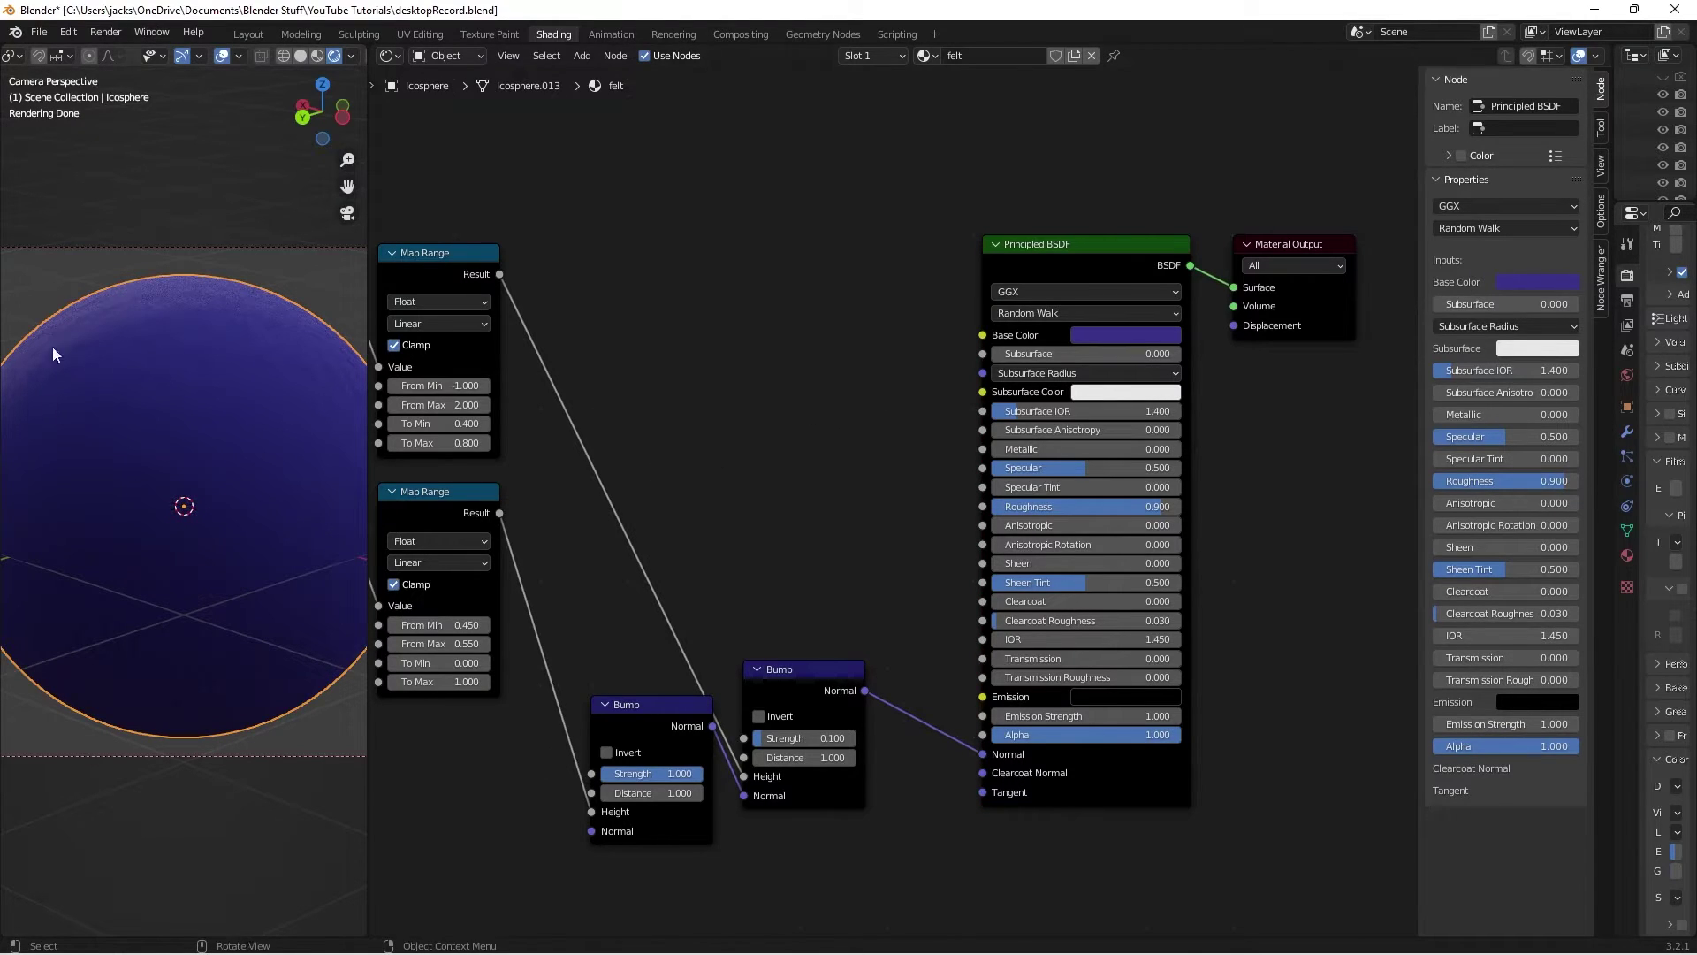
Add a third Noise Texture node above the two existing Noise Textures
scroll(636, 327, down, 1)
middle_drag(681, 306, 761, 348)
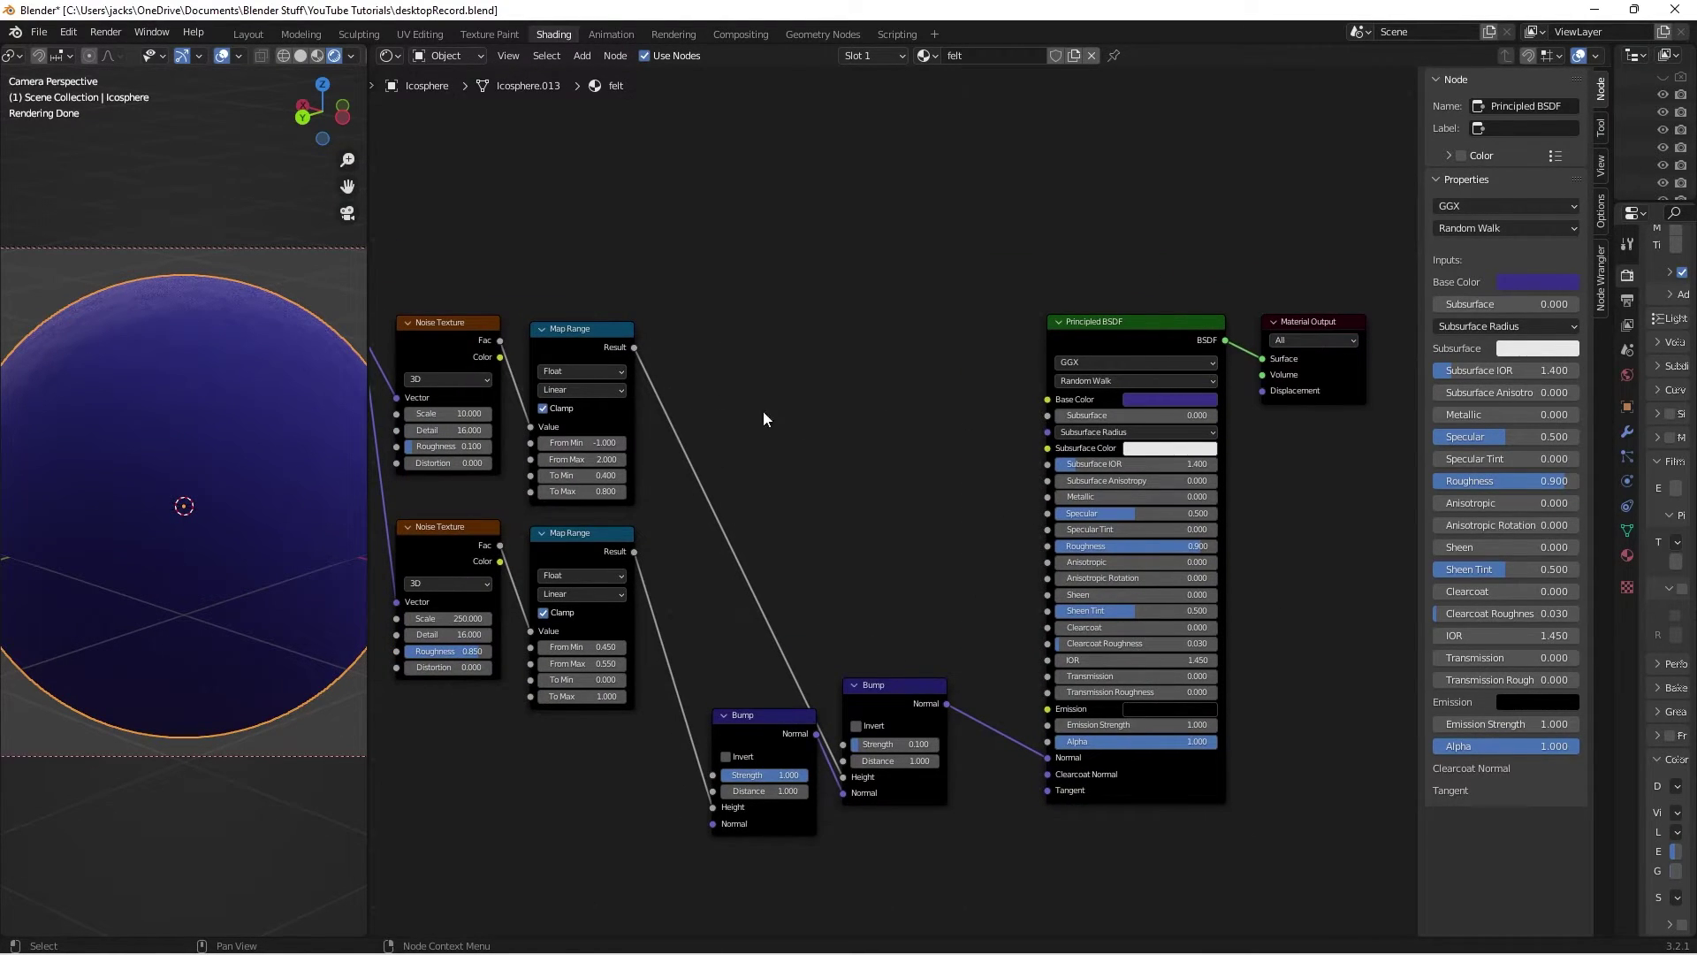
scroll(790, 423, down, 1)
middle_drag(790, 422, 914, 520)
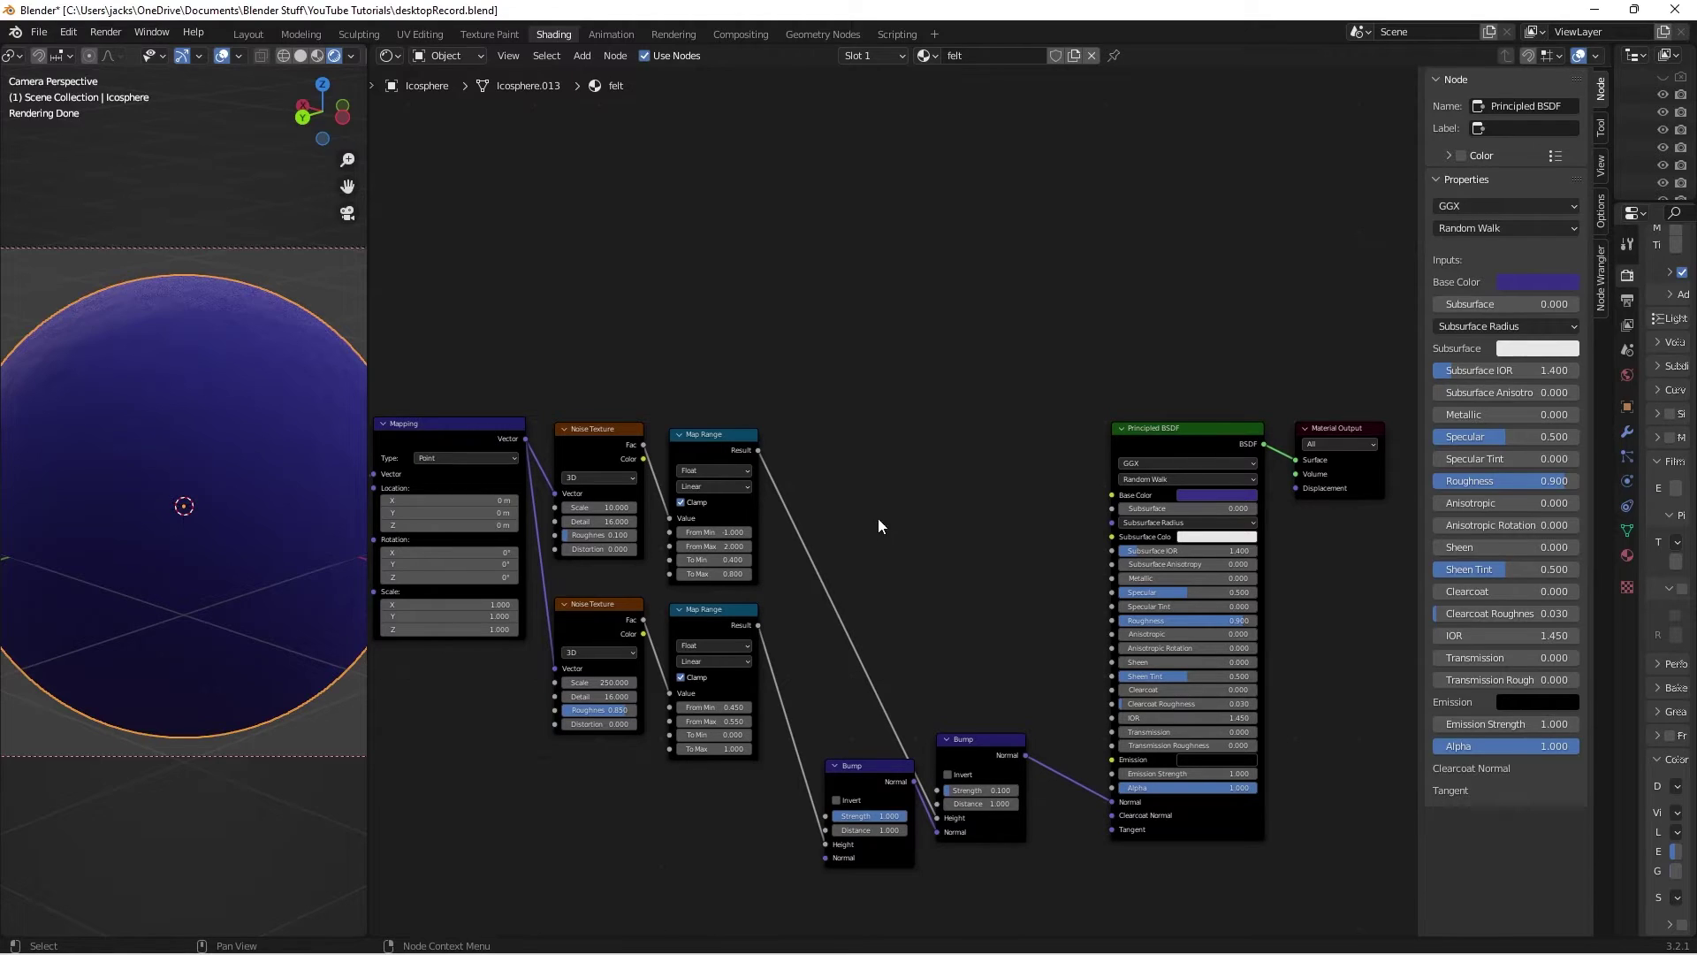
scroll(861, 407, up, 1)
middle_drag(861, 408, 927, 483)
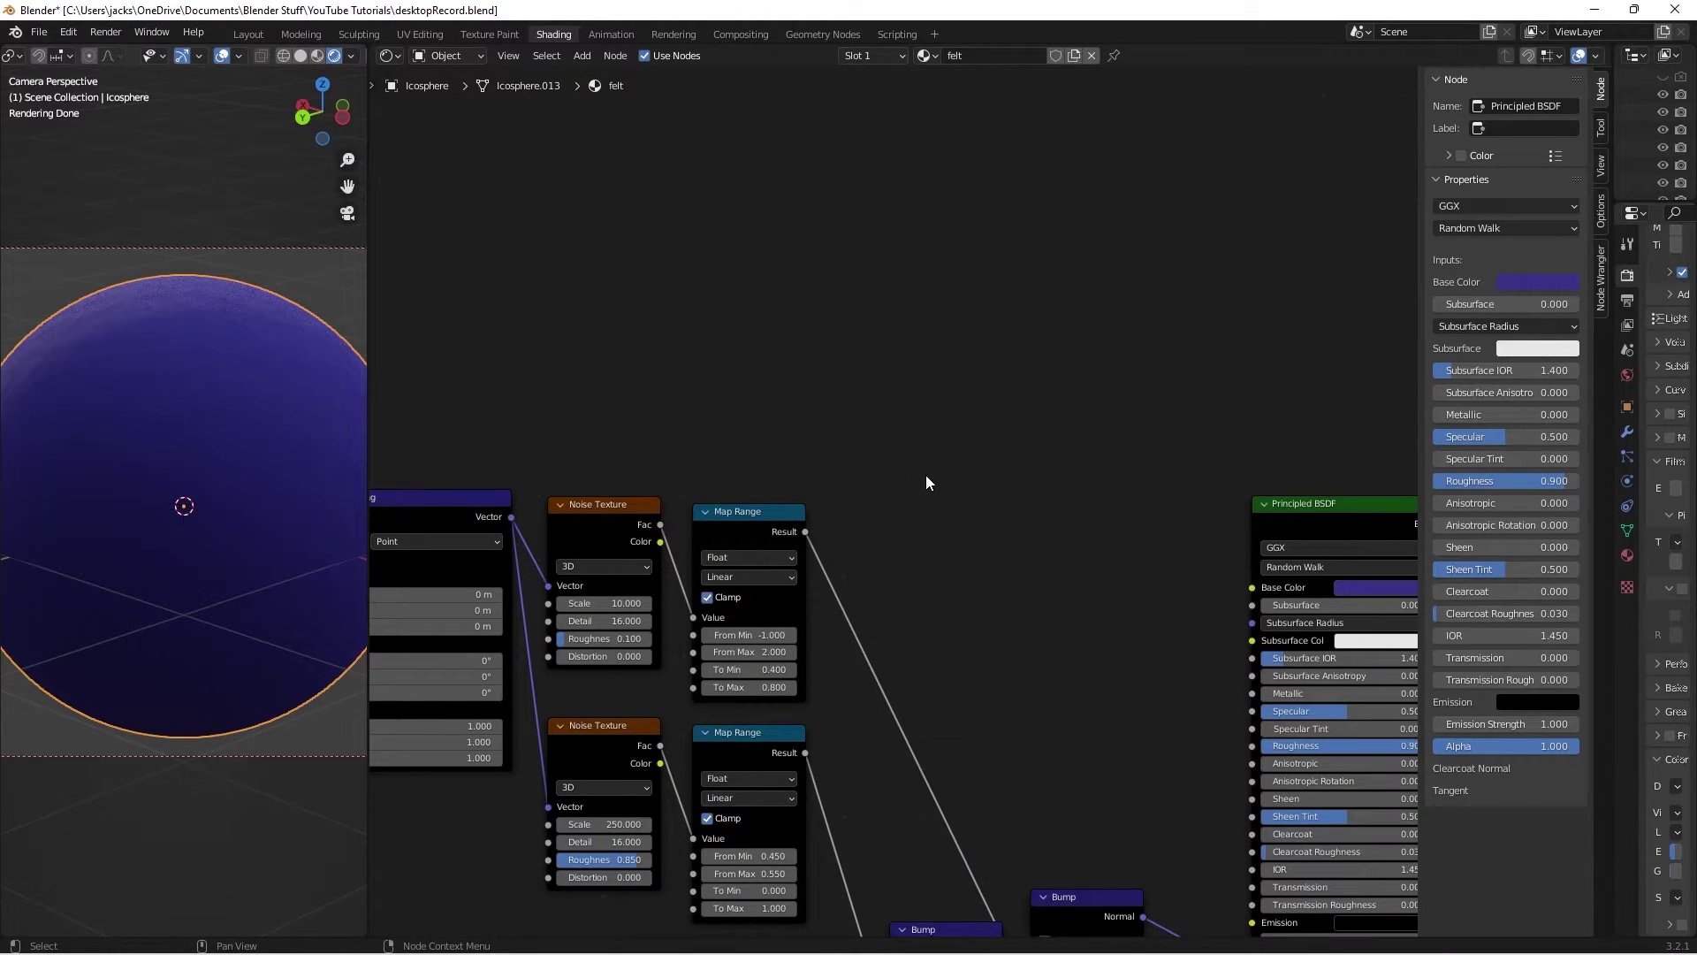
key(shift+a)
click(882, 455)
text(noise)
key(Down)
key(Return)
click(573, 278)
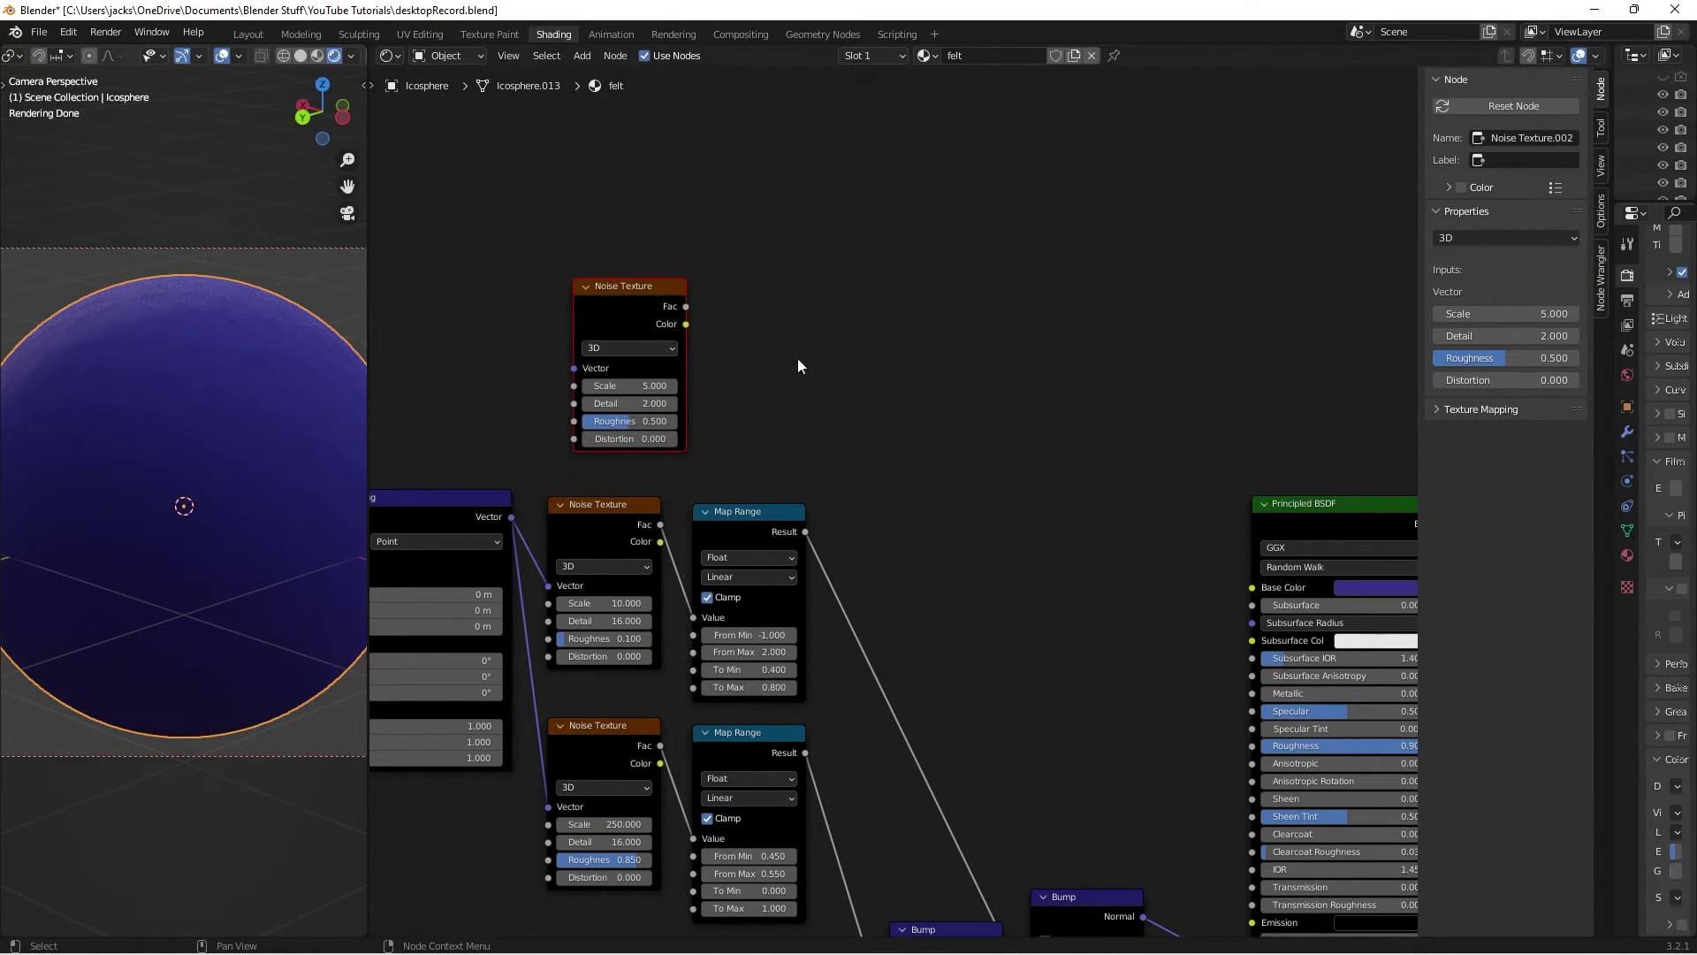
Link the Mapping node's Vector output to the new Noise Texture's Vector input and shift that texture slightly
middle_drag(1018, 427, 1097, 460)
drag(590, 550, 652, 401)
drag(675, 336, 720, 313)
click(887, 371)
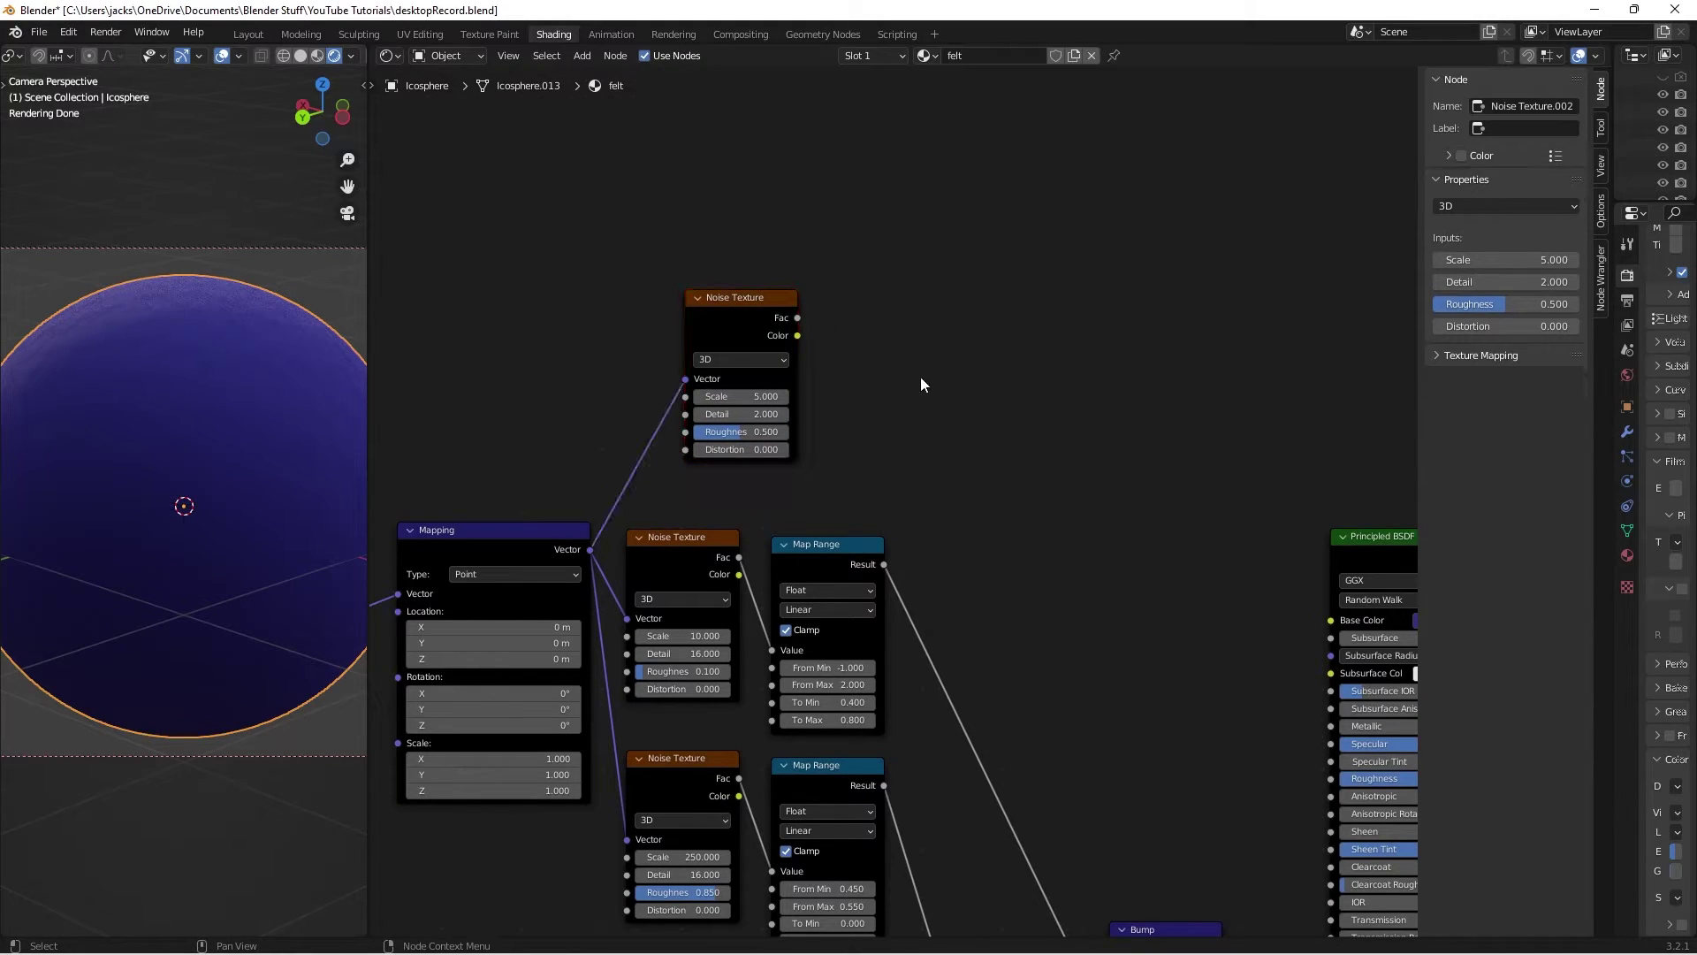
Set the new Noise Texture's Detail to 4 and Roughness to 0.2, and preview it on the sphere
scroll(898, 375, up, 2)
middle_drag(930, 321, 842, 405)
click(652, 487)
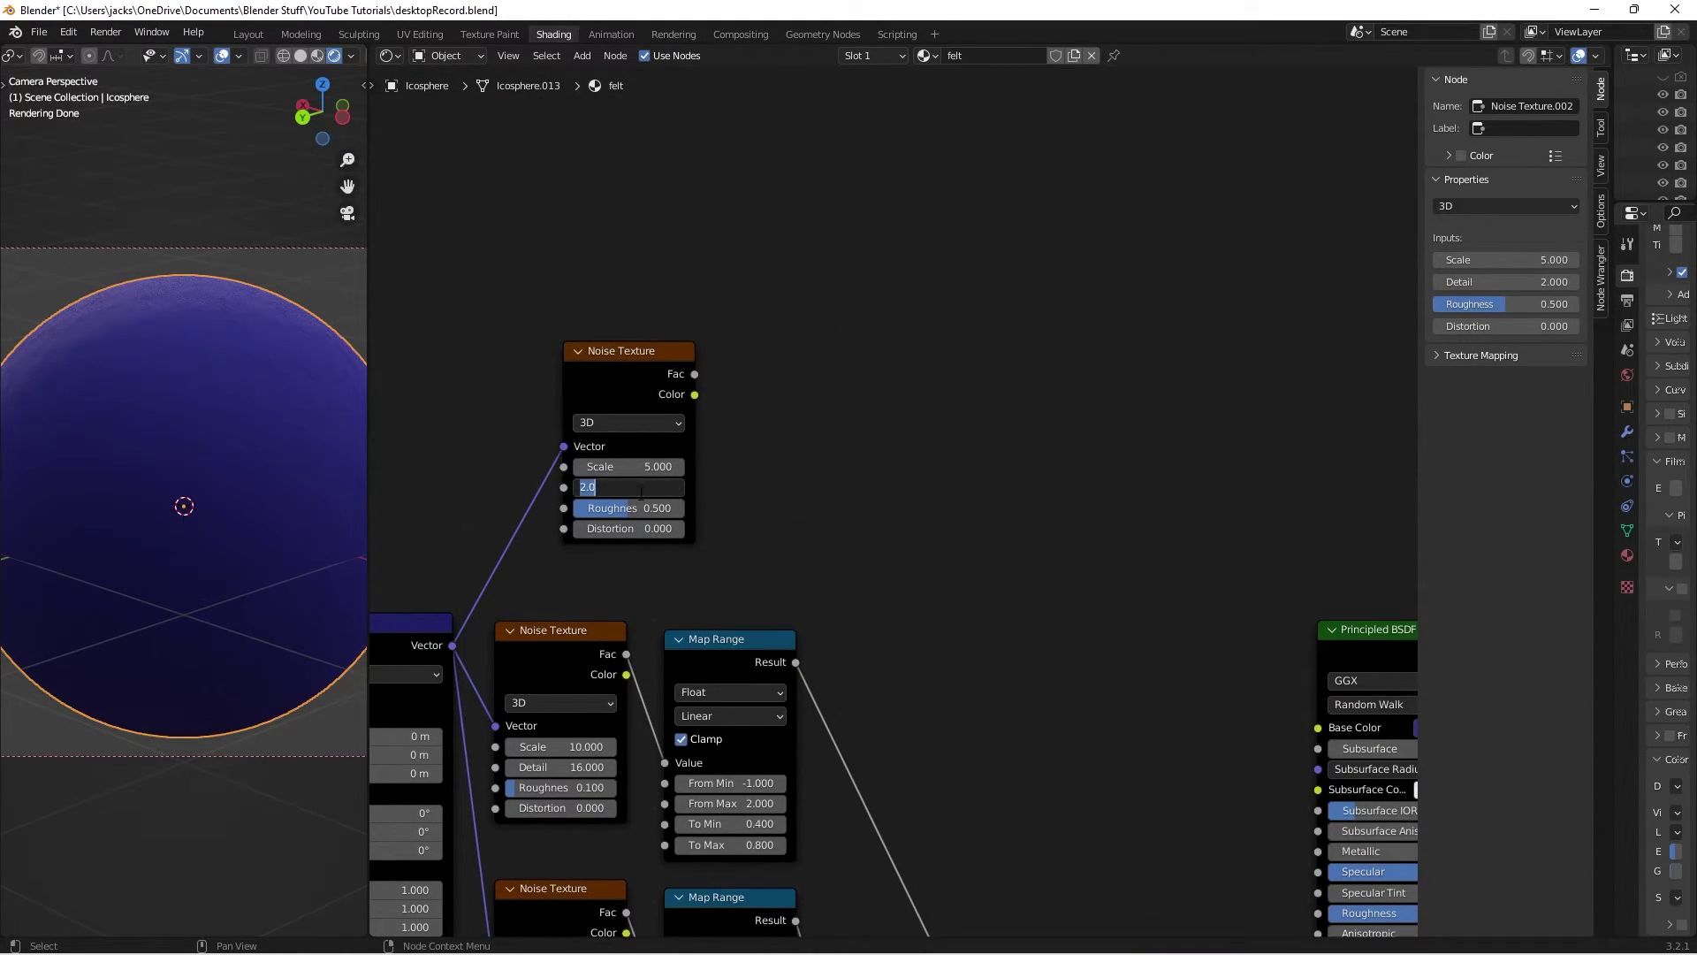
text(4)
key(Return)
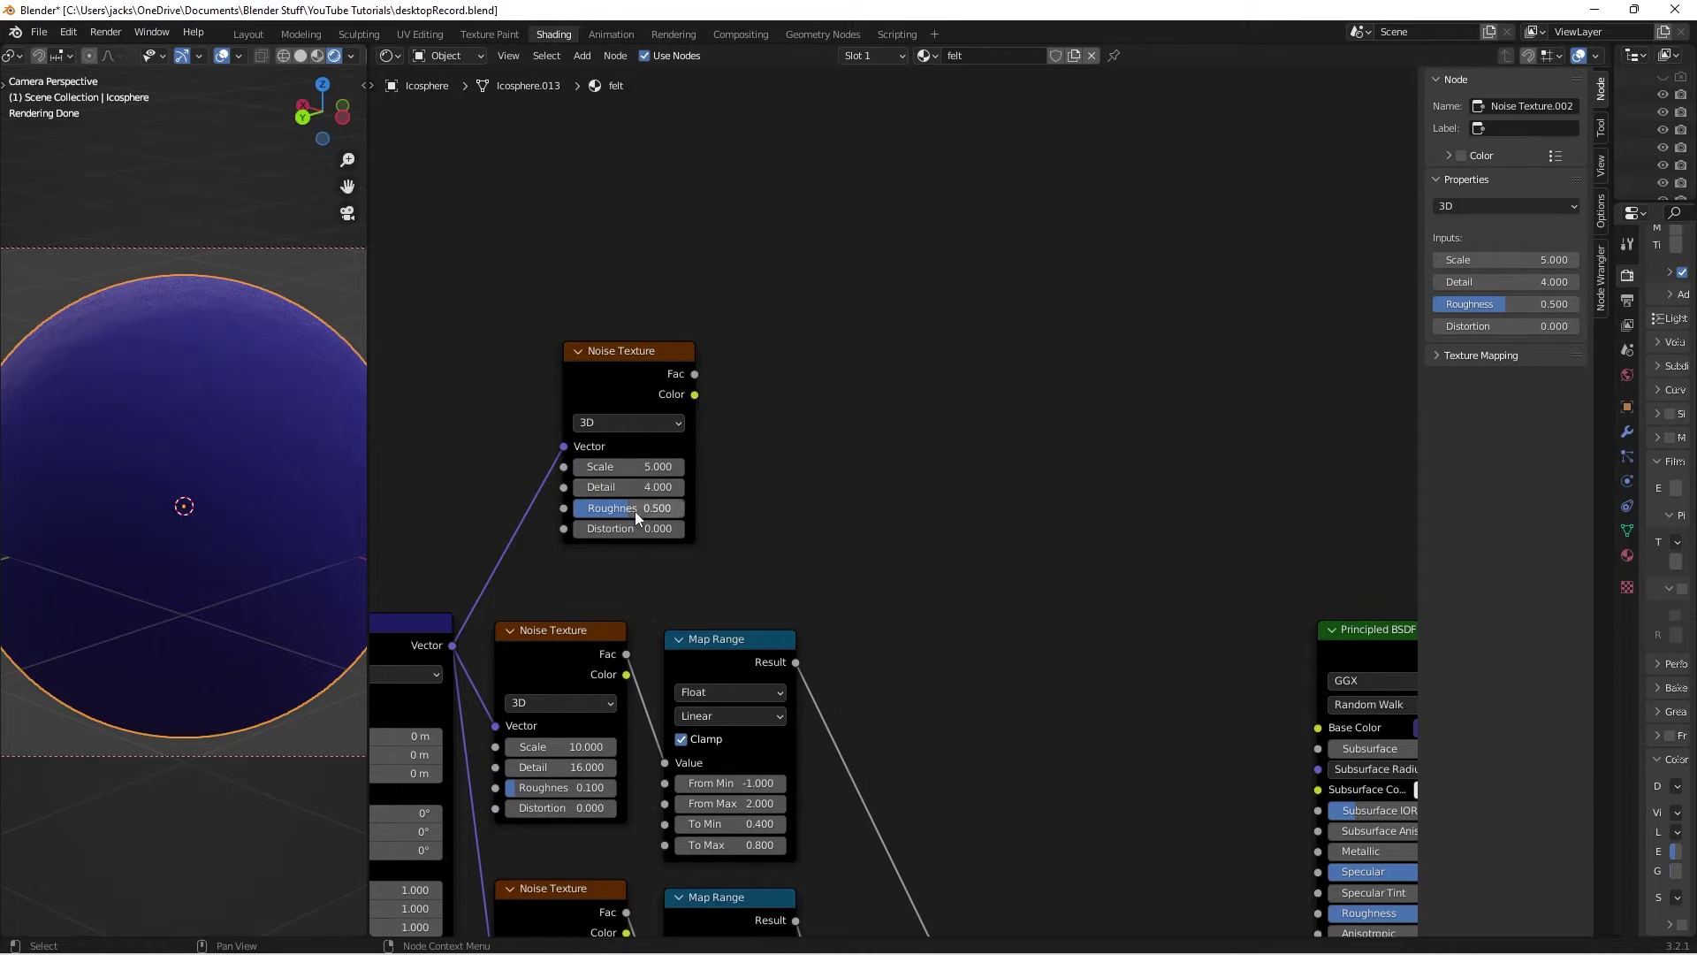
text(.2)
key(Return)
ctrl+shift+click(620, 371)
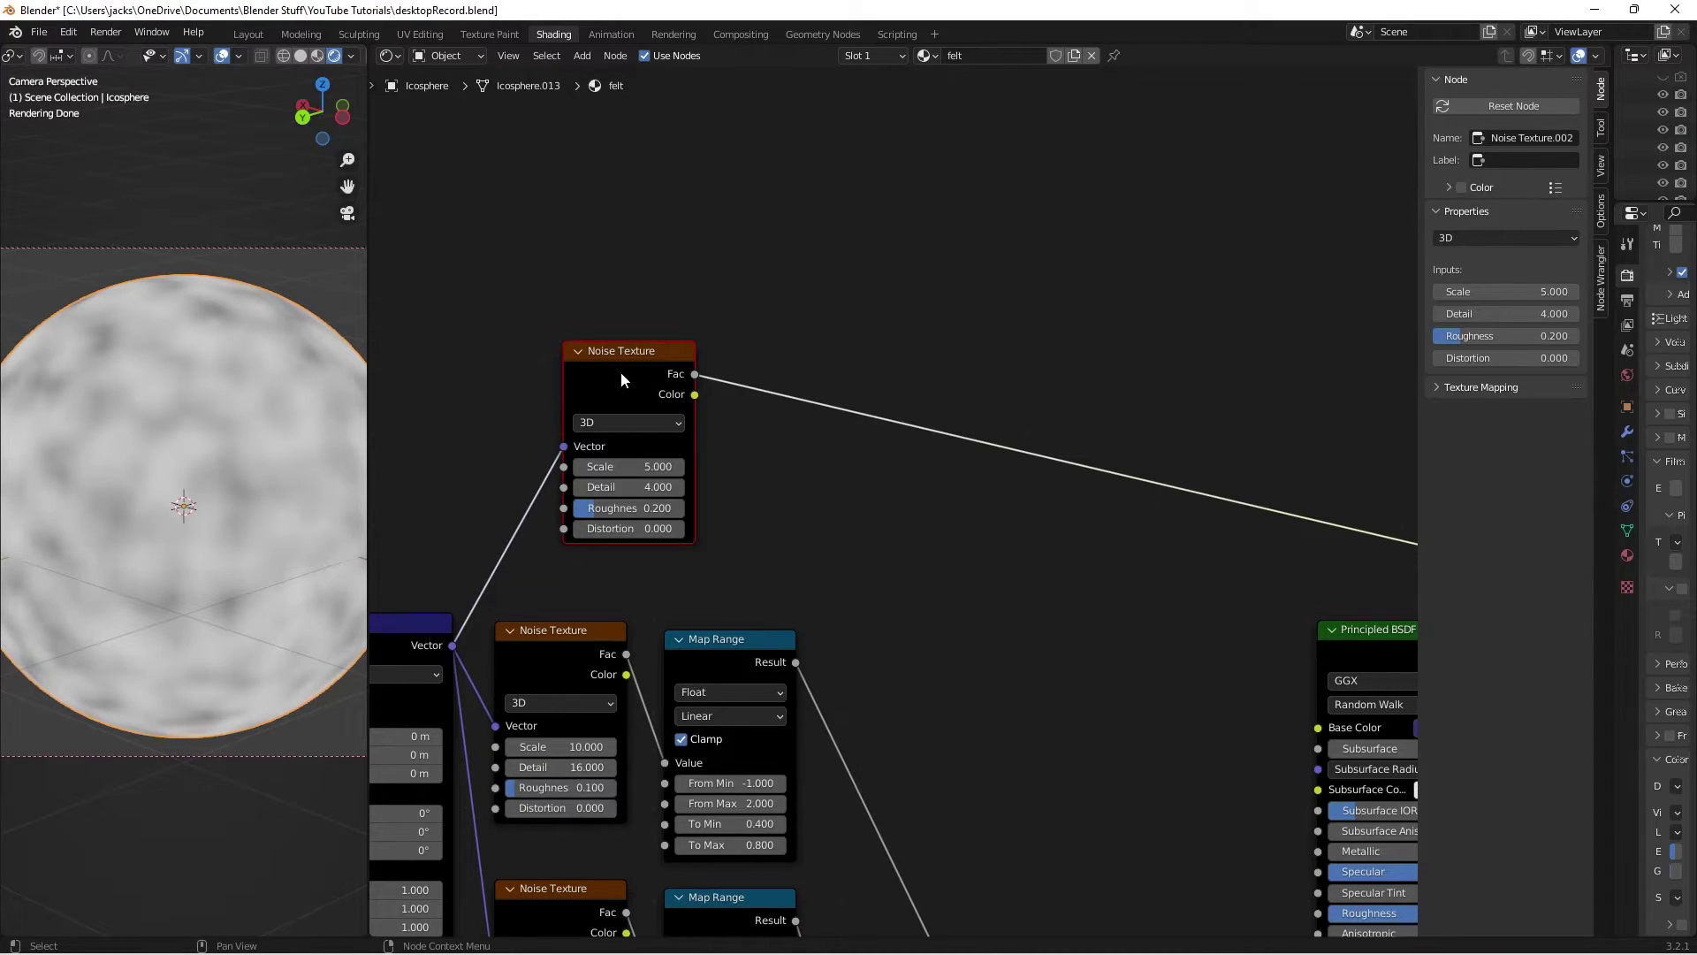
Add a Map Range node on the new Noise Texture's output link and place it beside the texture
middle_drag(993, 514, 938, 502)
key(shift+a)
click(938, 502)
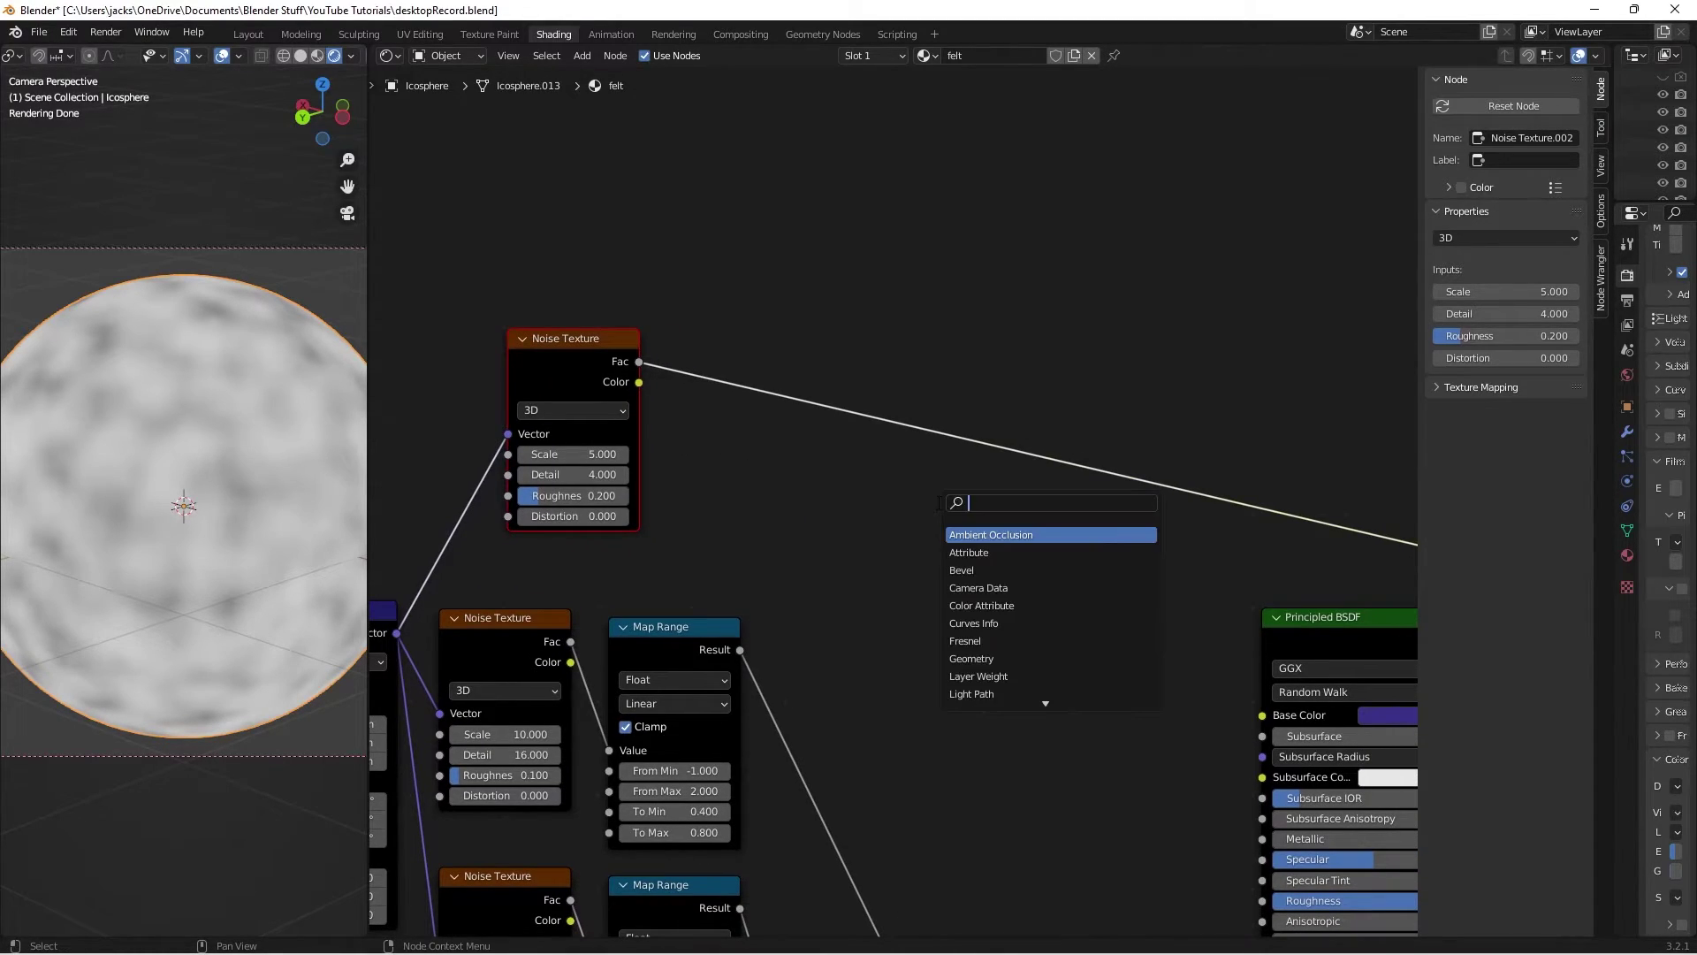
text(map range)
key(Return)
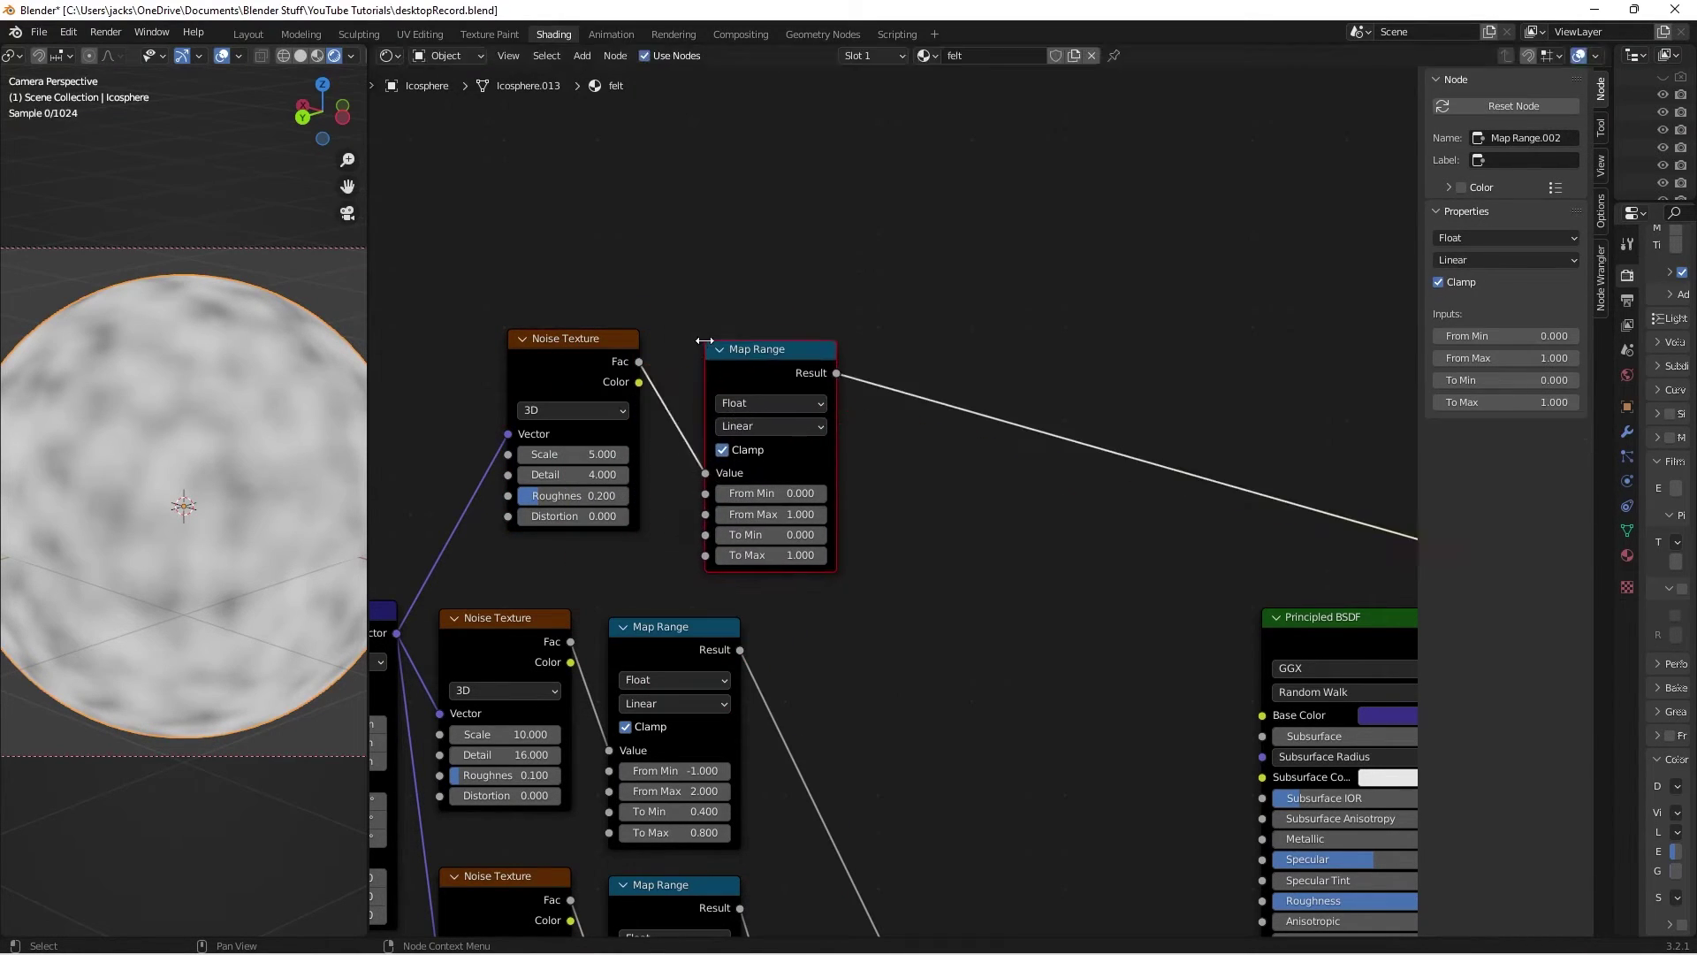
click(753, 315)
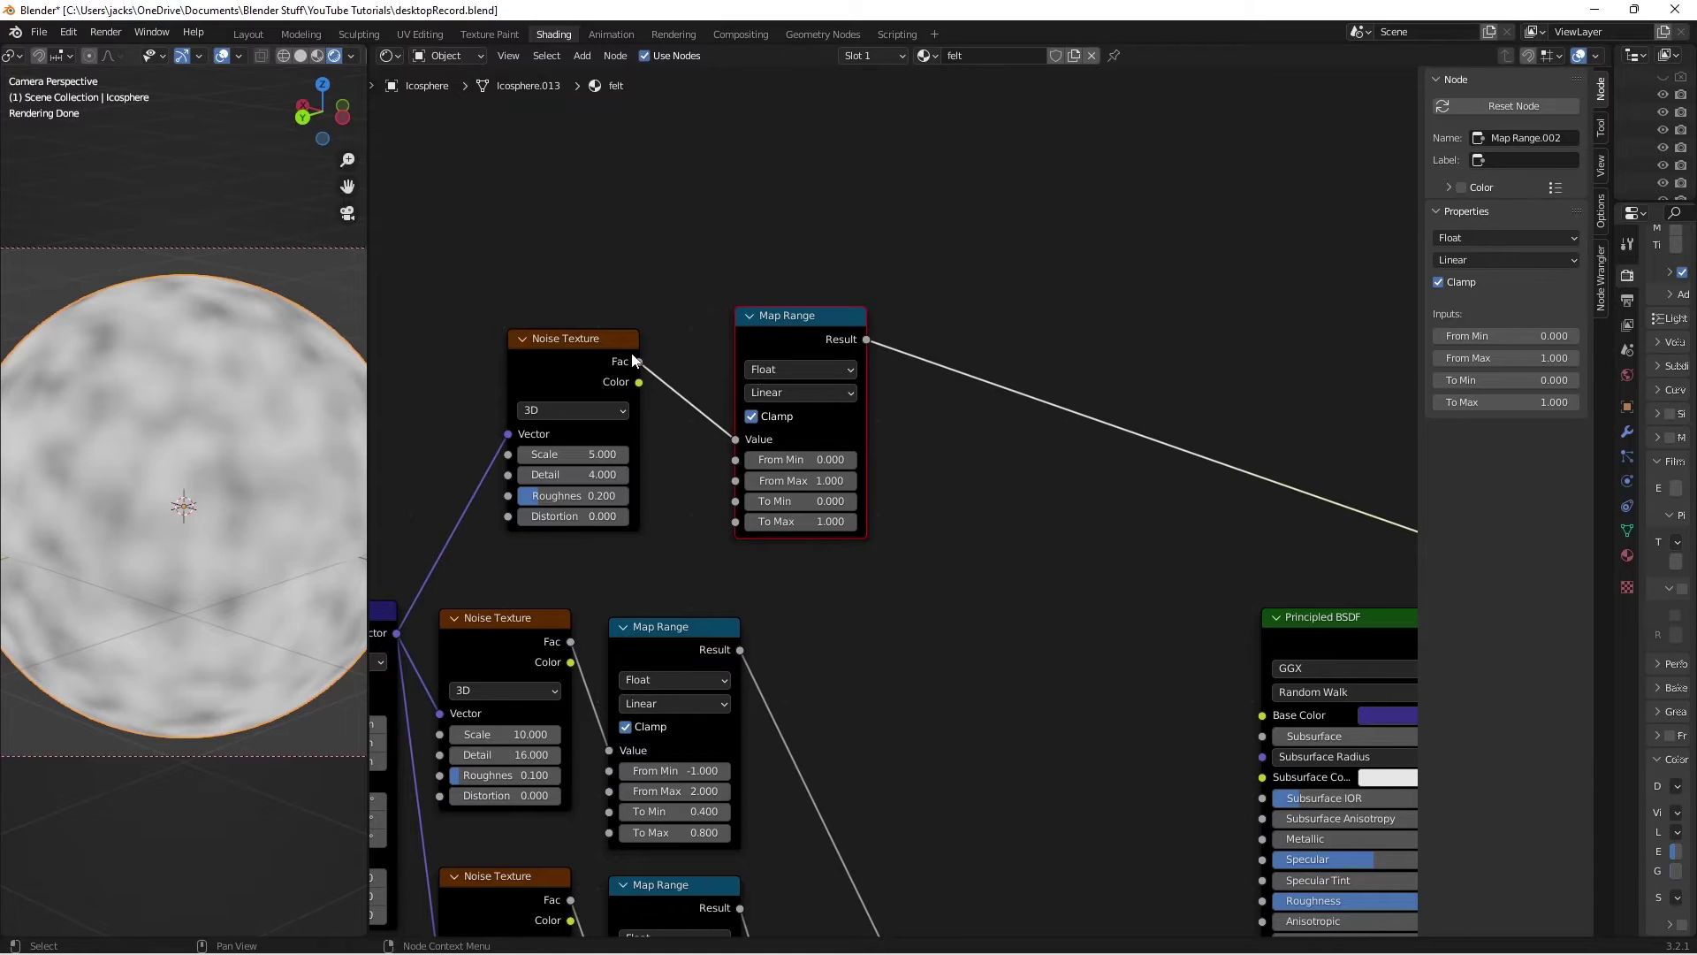
click(895, 436)
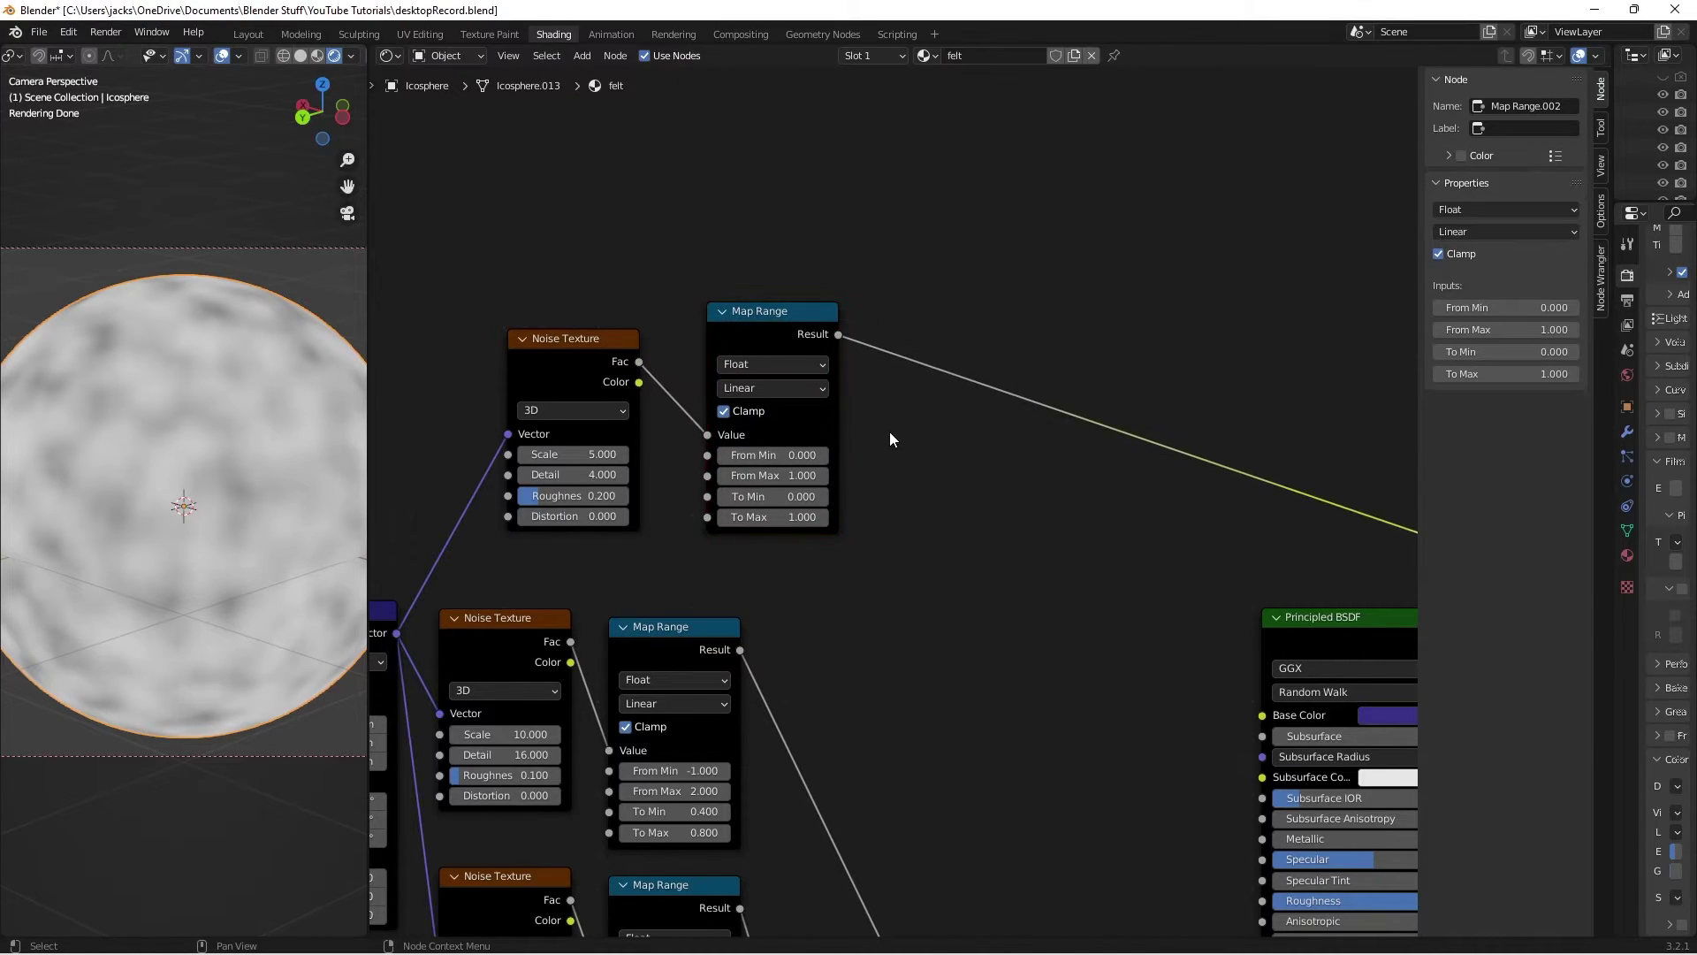
Set the new Map Range's From Max to 0.5
scroll(905, 438, up, 2)
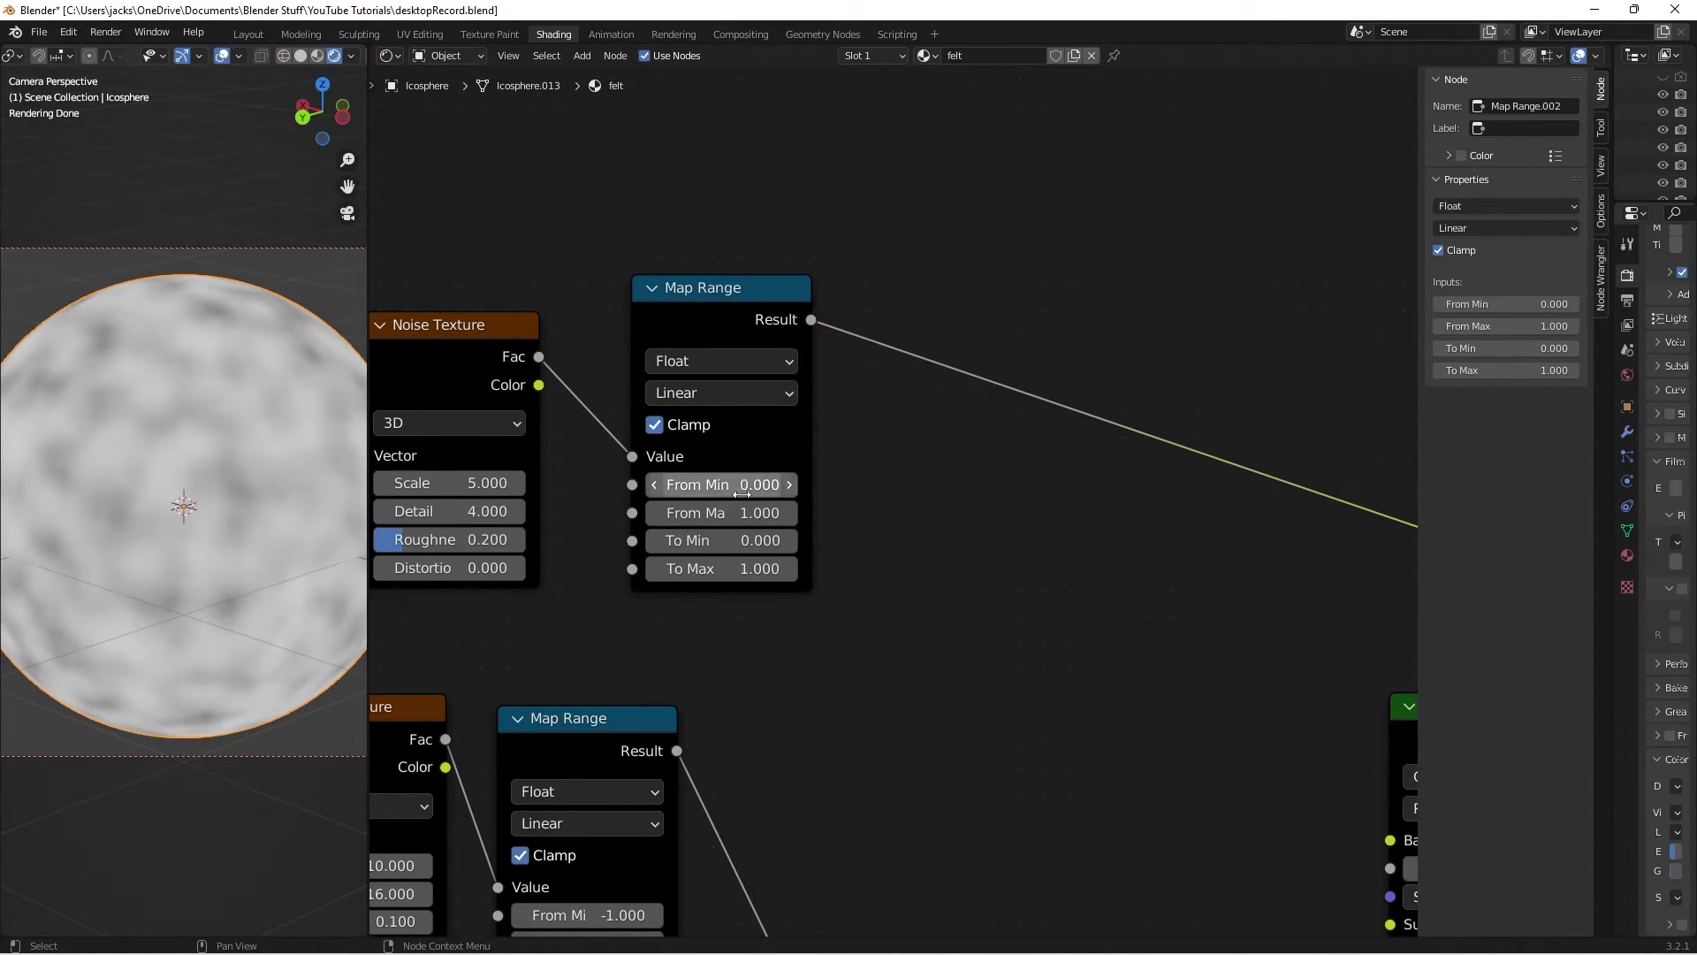
click(725, 515)
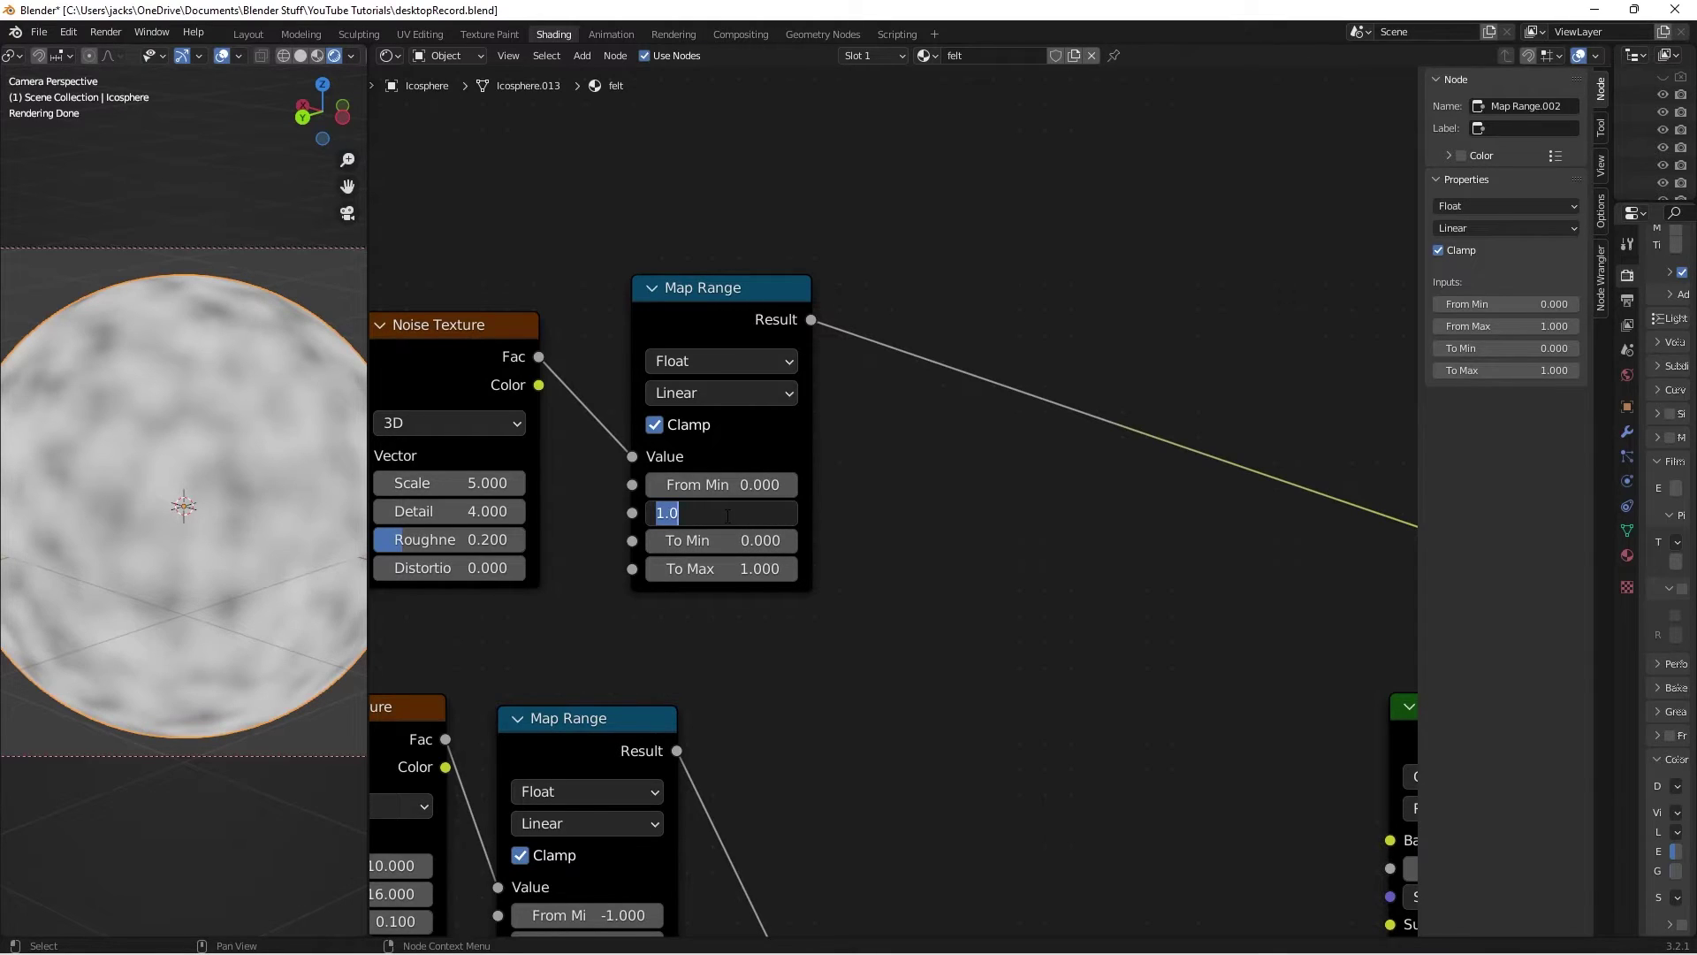
text(.5)
key(Return)
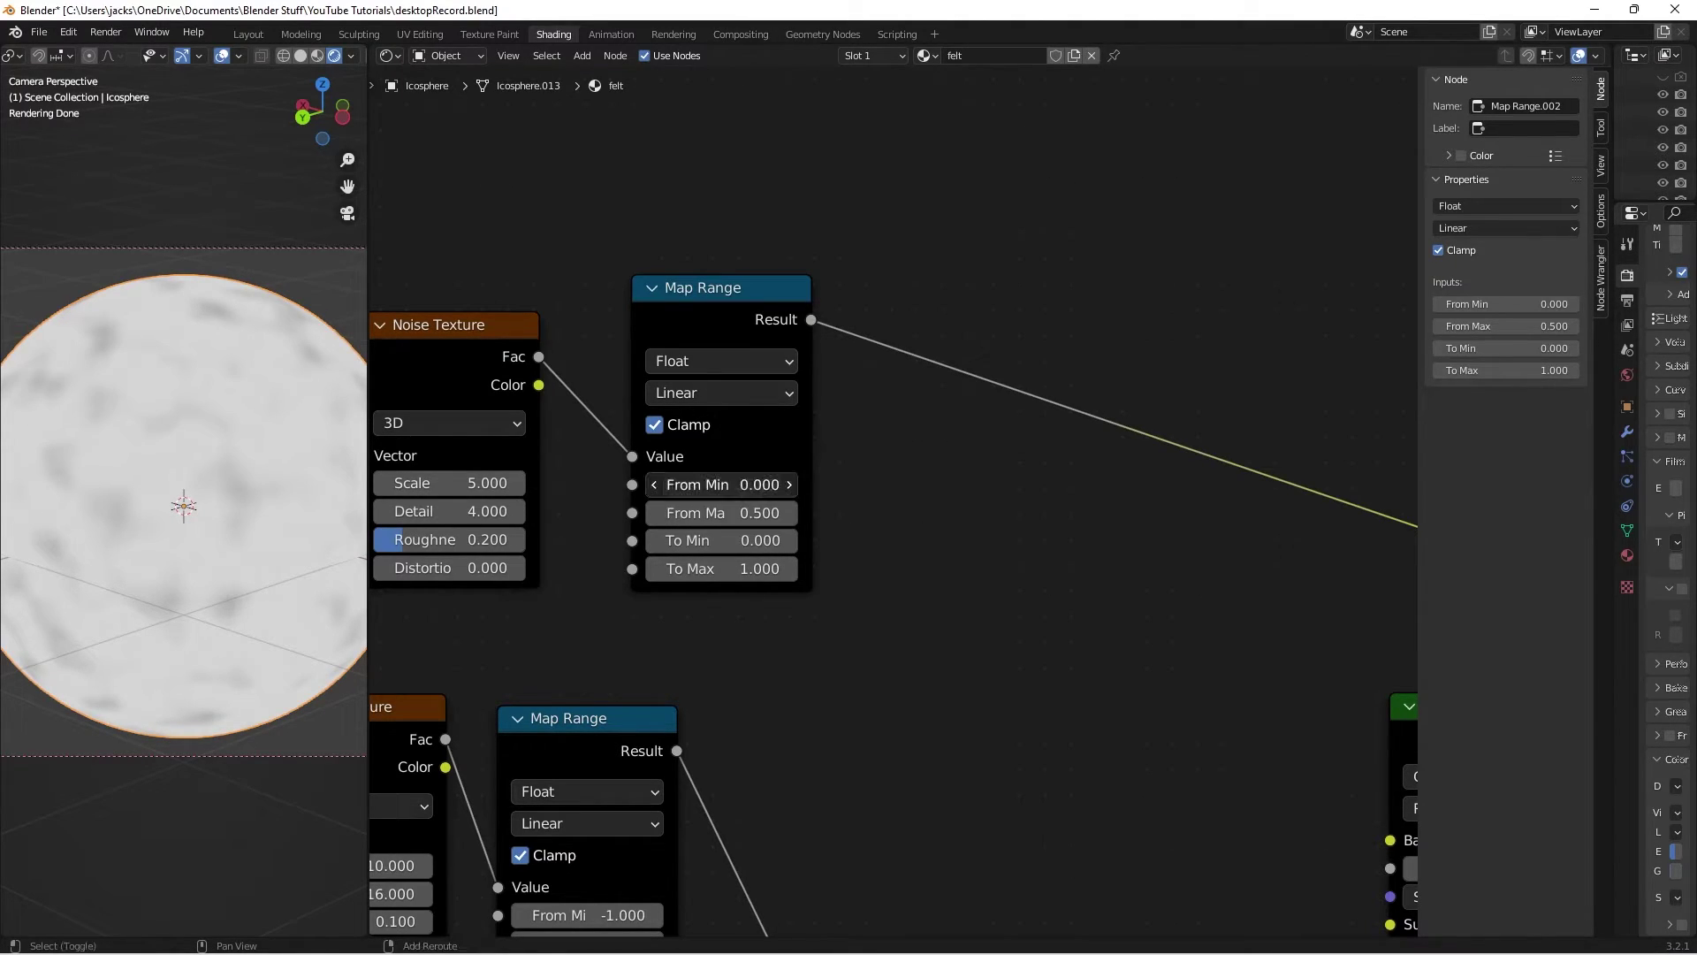
Lower the new Map Range's From Min to -1.470
drag(725, 484, 190, 484)
right_click(705, 491)
drag(704, 489, 573, 489)
drag(693, 485, 756, 485)
drag(637, 489, 745, 489)
key(Escape)
Add a Mix color node before the Principled BSDF and link the new Map Range's Result to its Fac
scroll(893, 497, down, 3)
middle_drag(1007, 502, 983, 507)
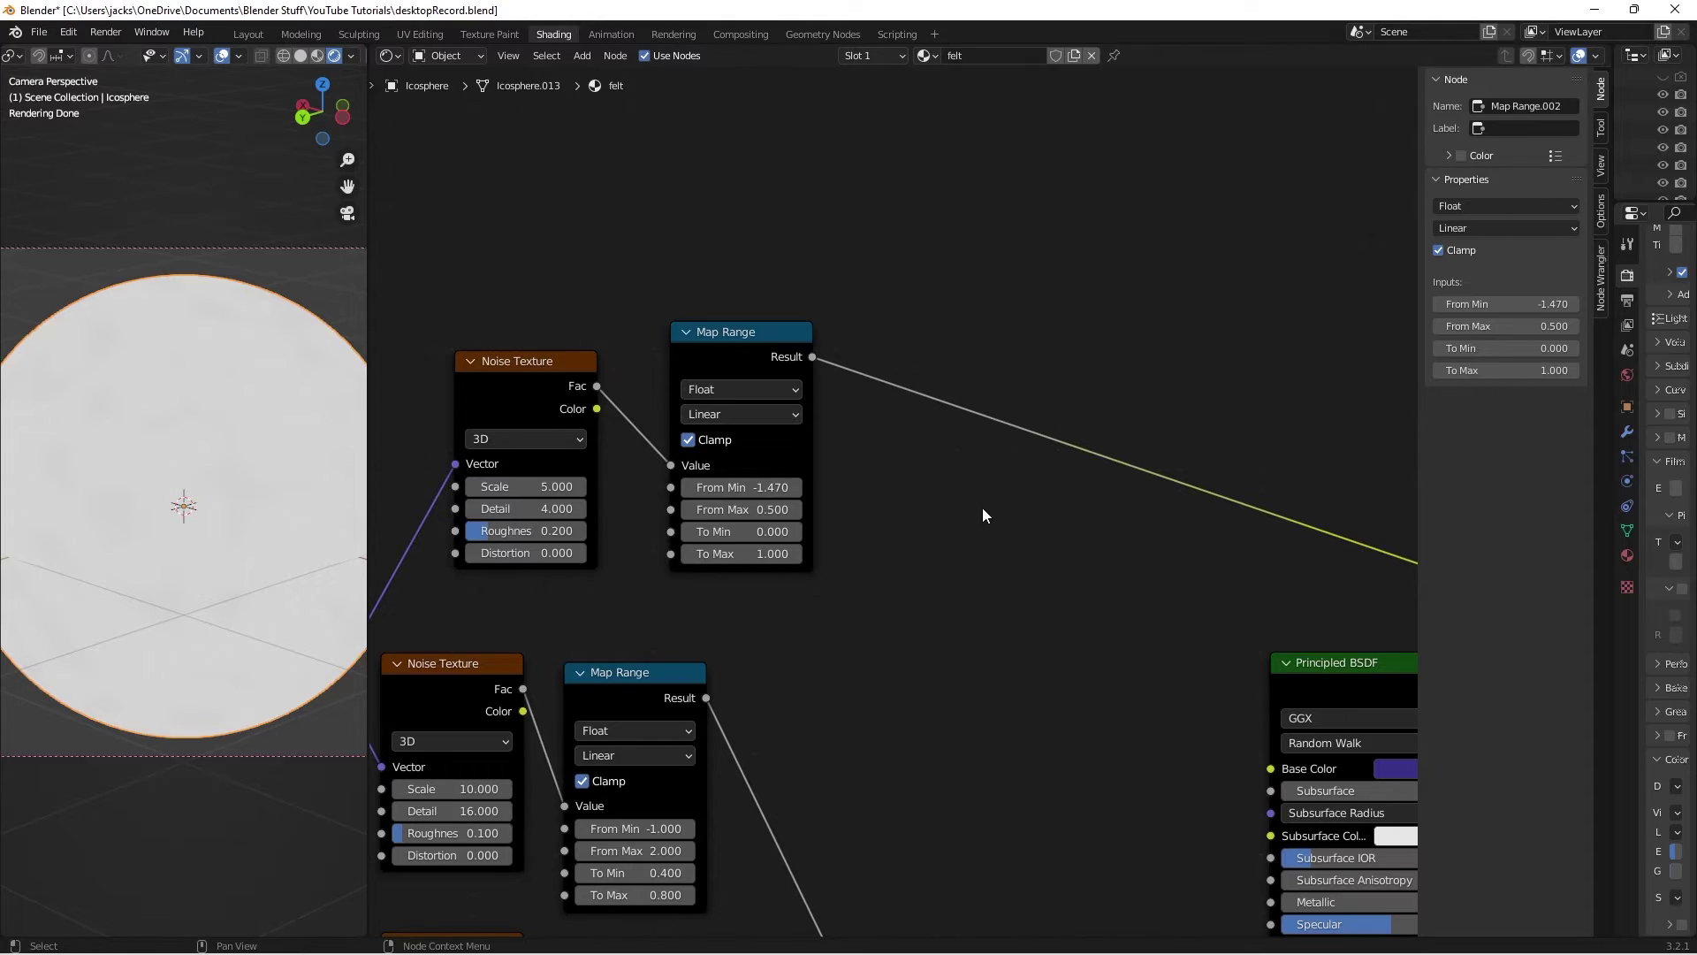
middle_drag(1086, 534, 971, 507)
key(shift+a)
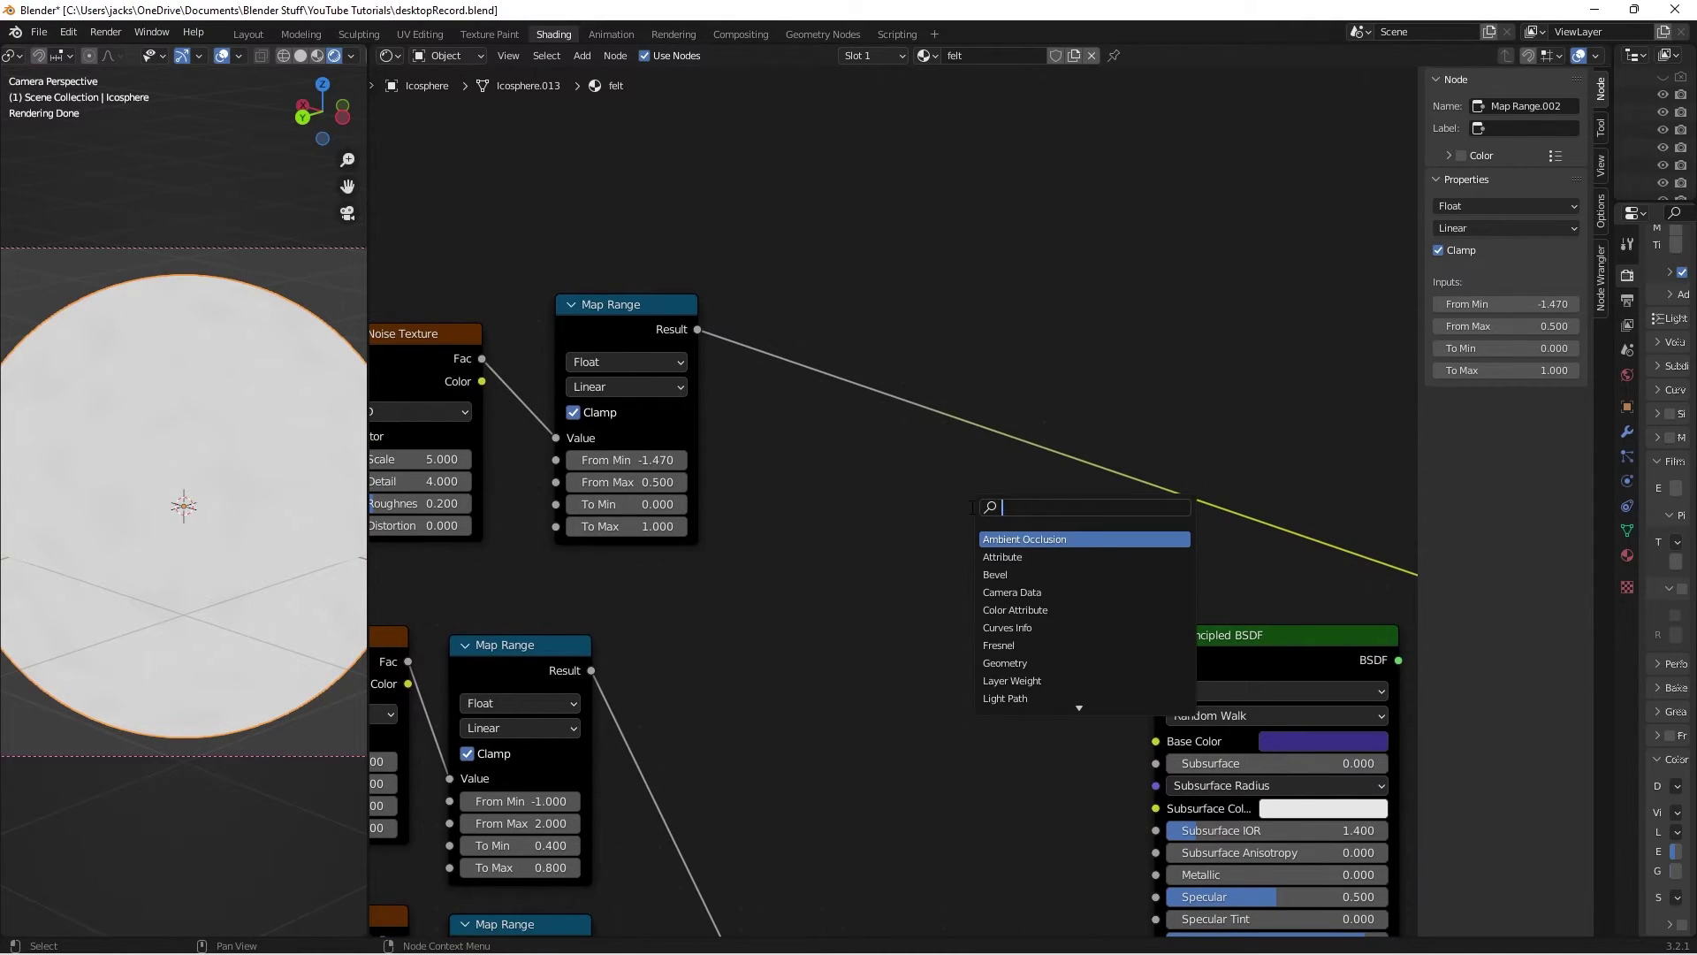
text(mix)
key(Return)
click(900, 485)
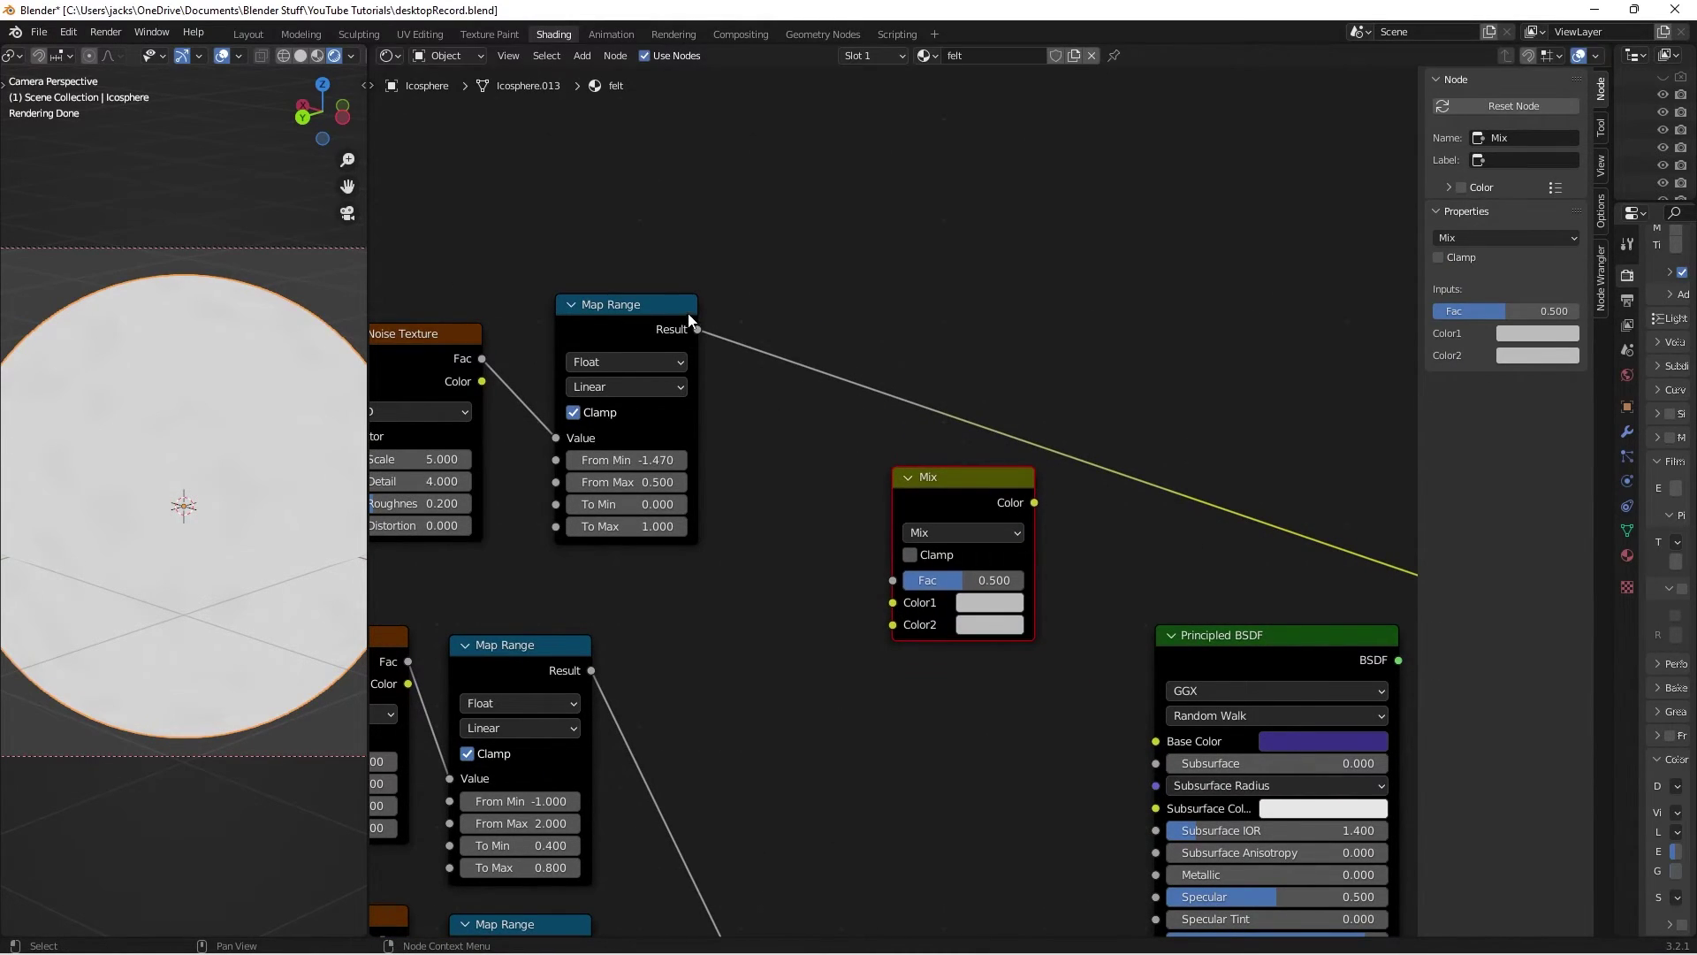
drag(697, 329, 900, 575)
drag(936, 485, 926, 480)
Set the Mix node's Color1 to hex 2C1B16
scroll(1065, 619, up, 3)
middle_drag(1070, 610, 952, 495)
scroll(952, 495, up, 2)
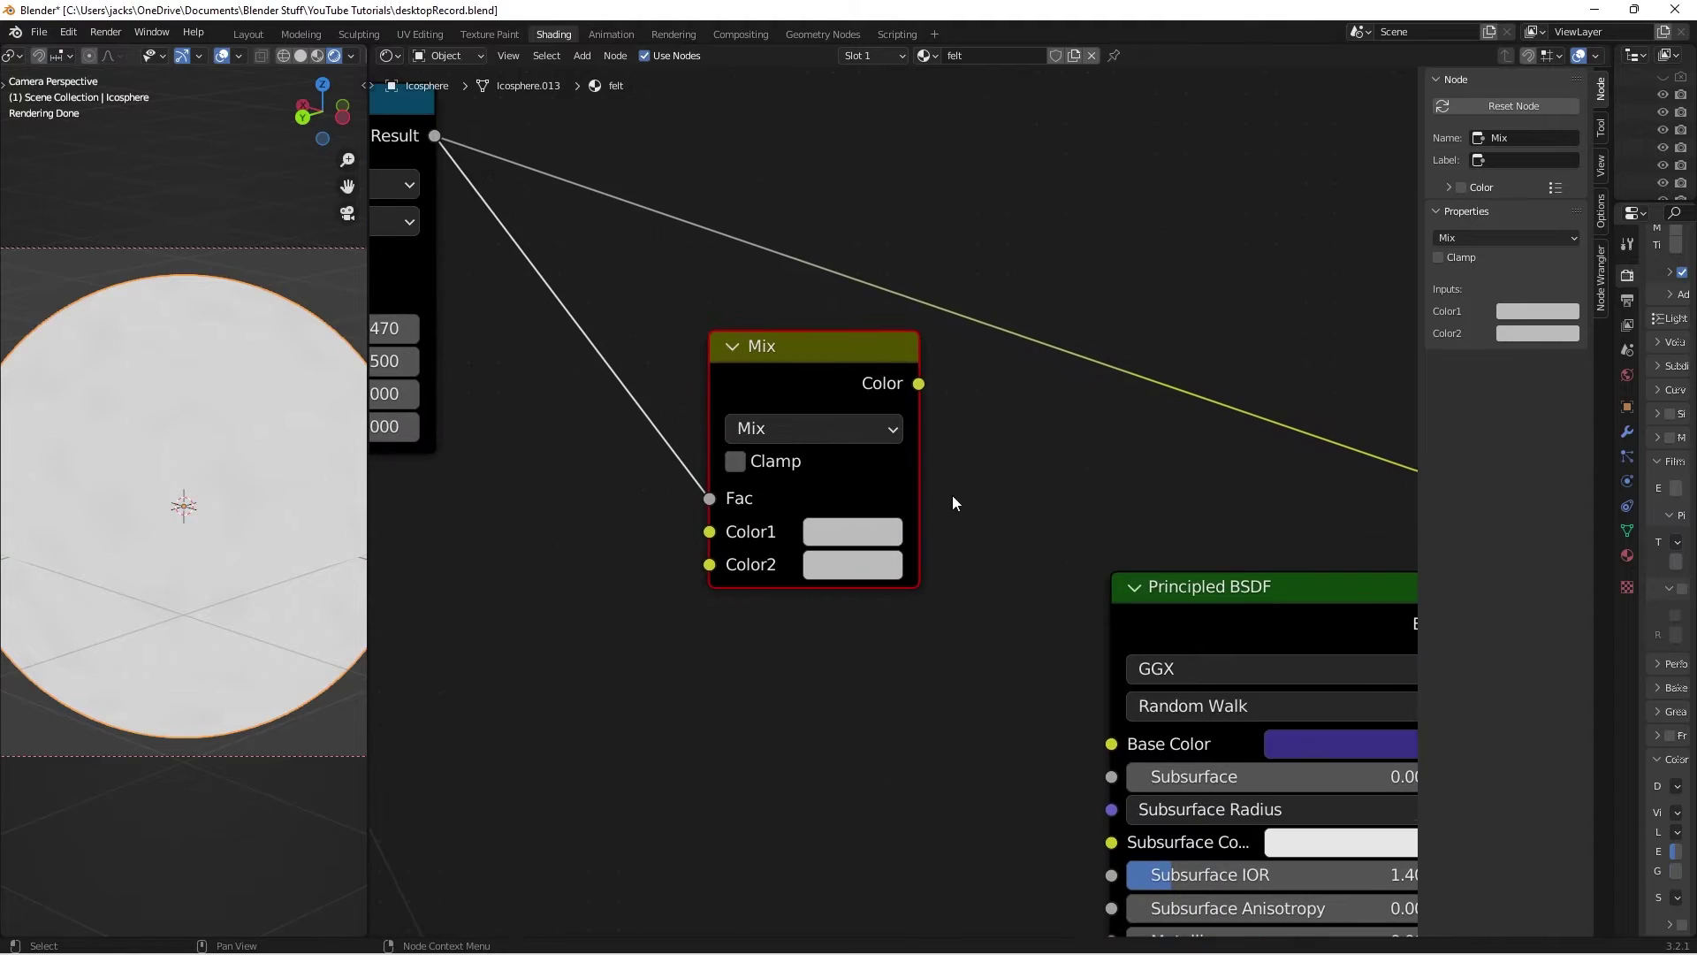
click(856, 528)
click(994, 361)
click(943, 398)
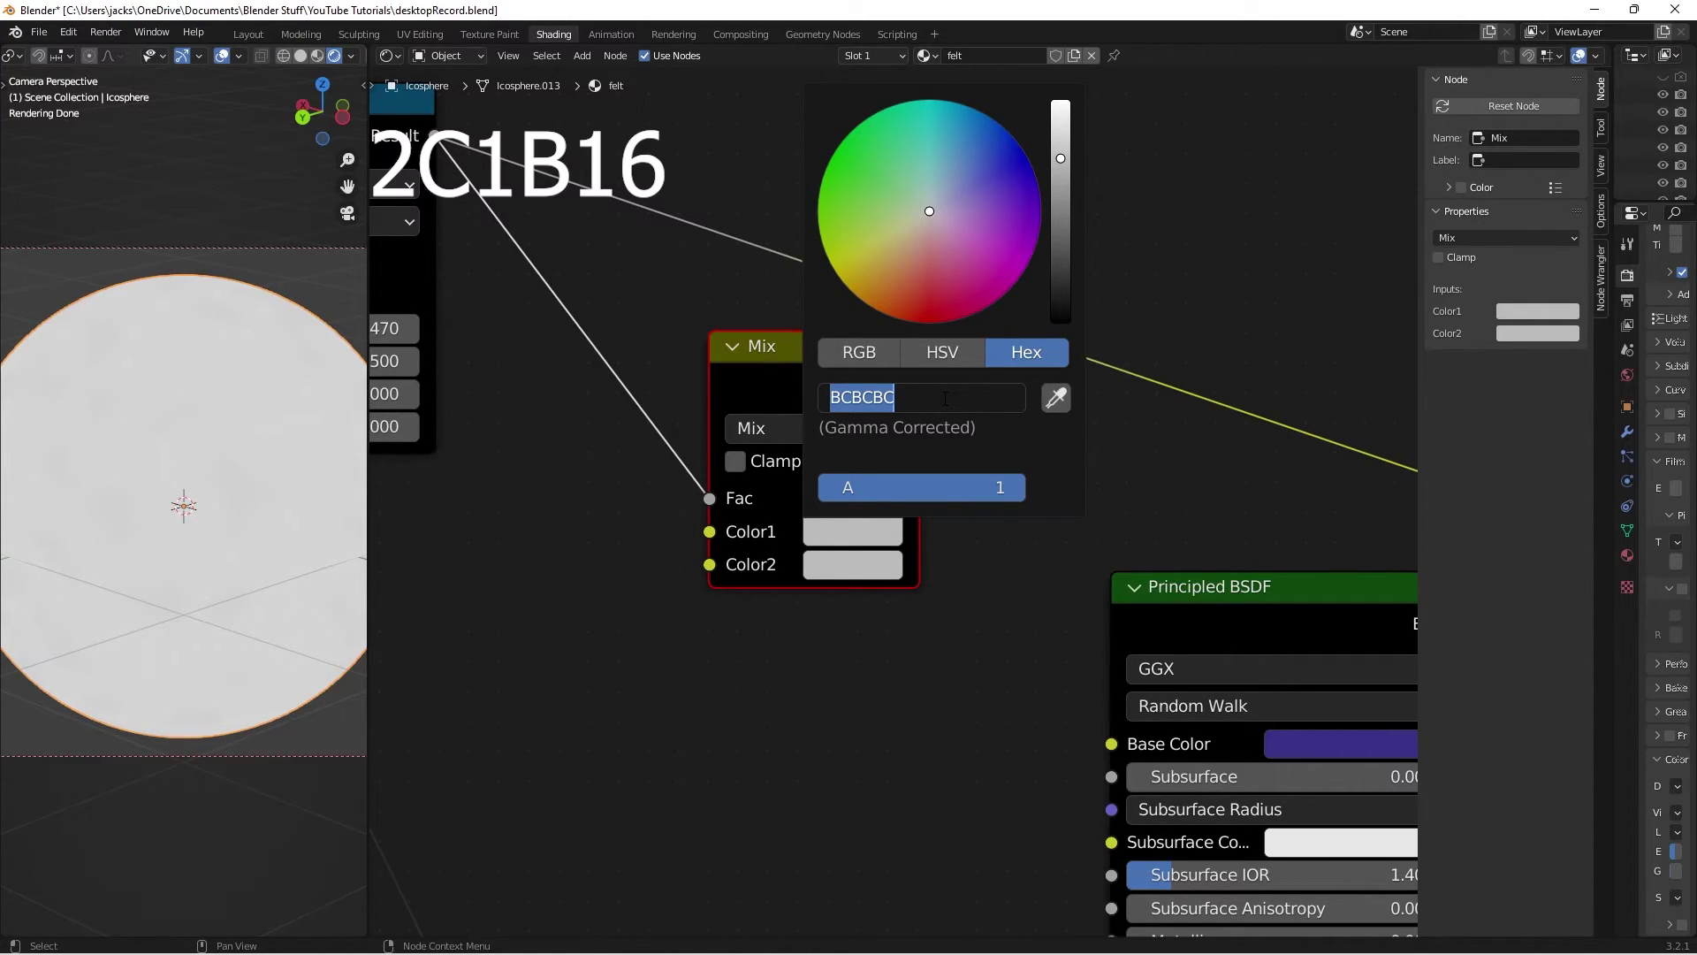
text(2C1B16)
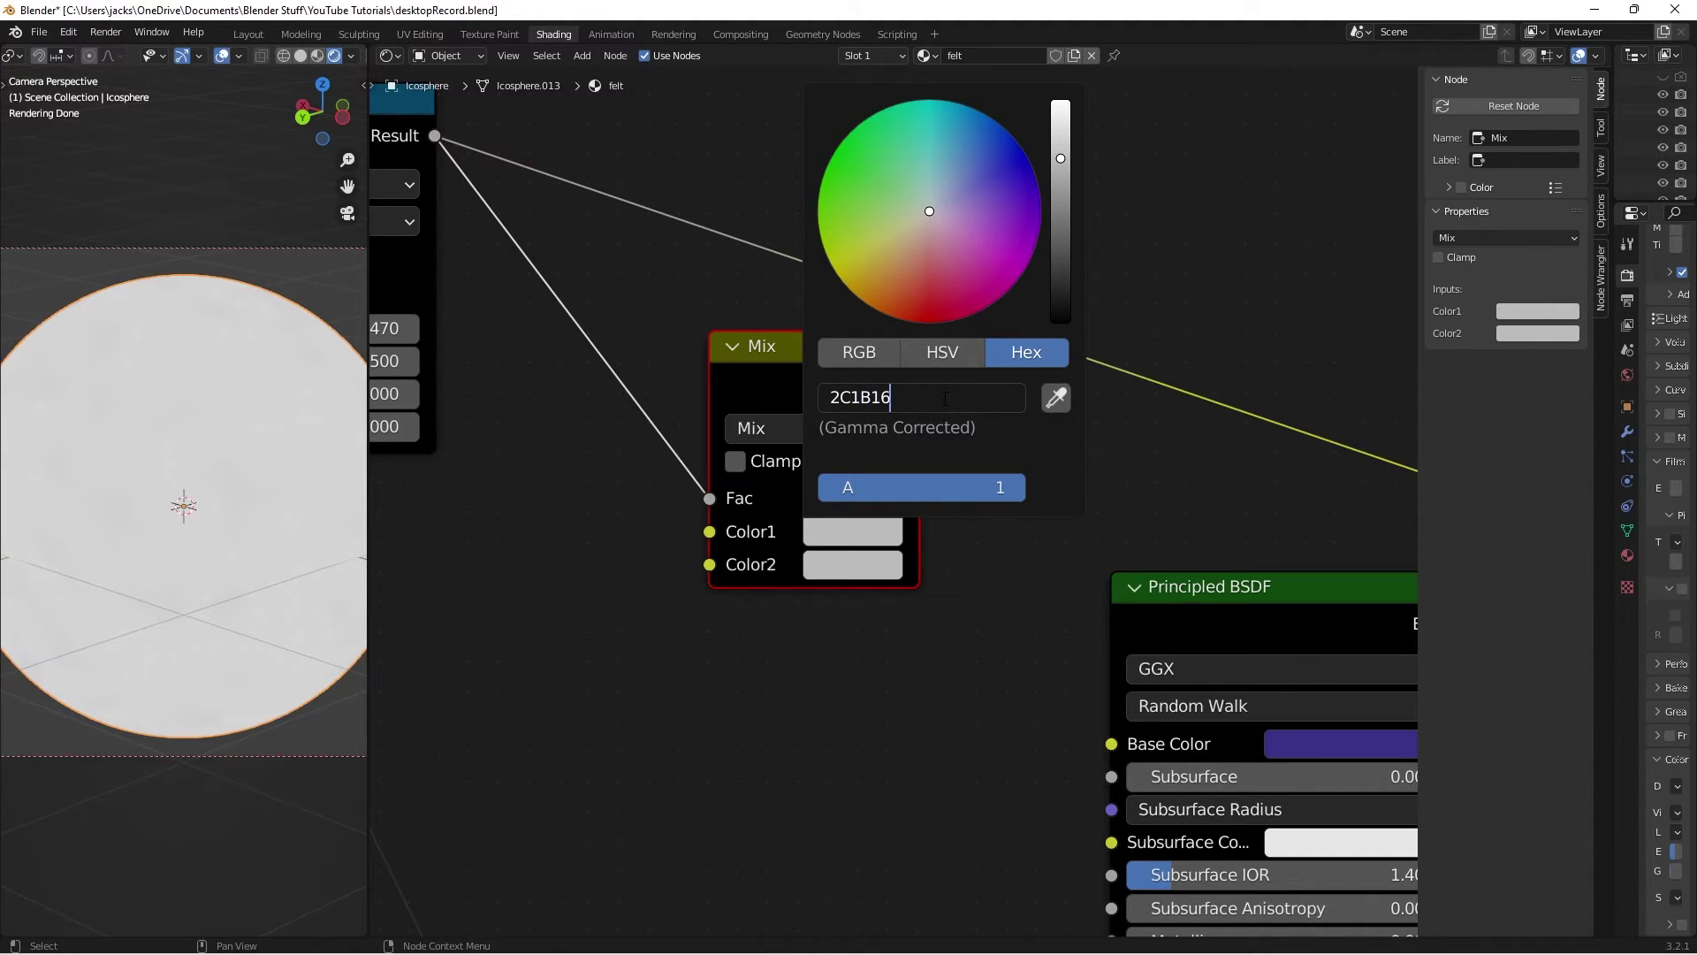
key(Return)
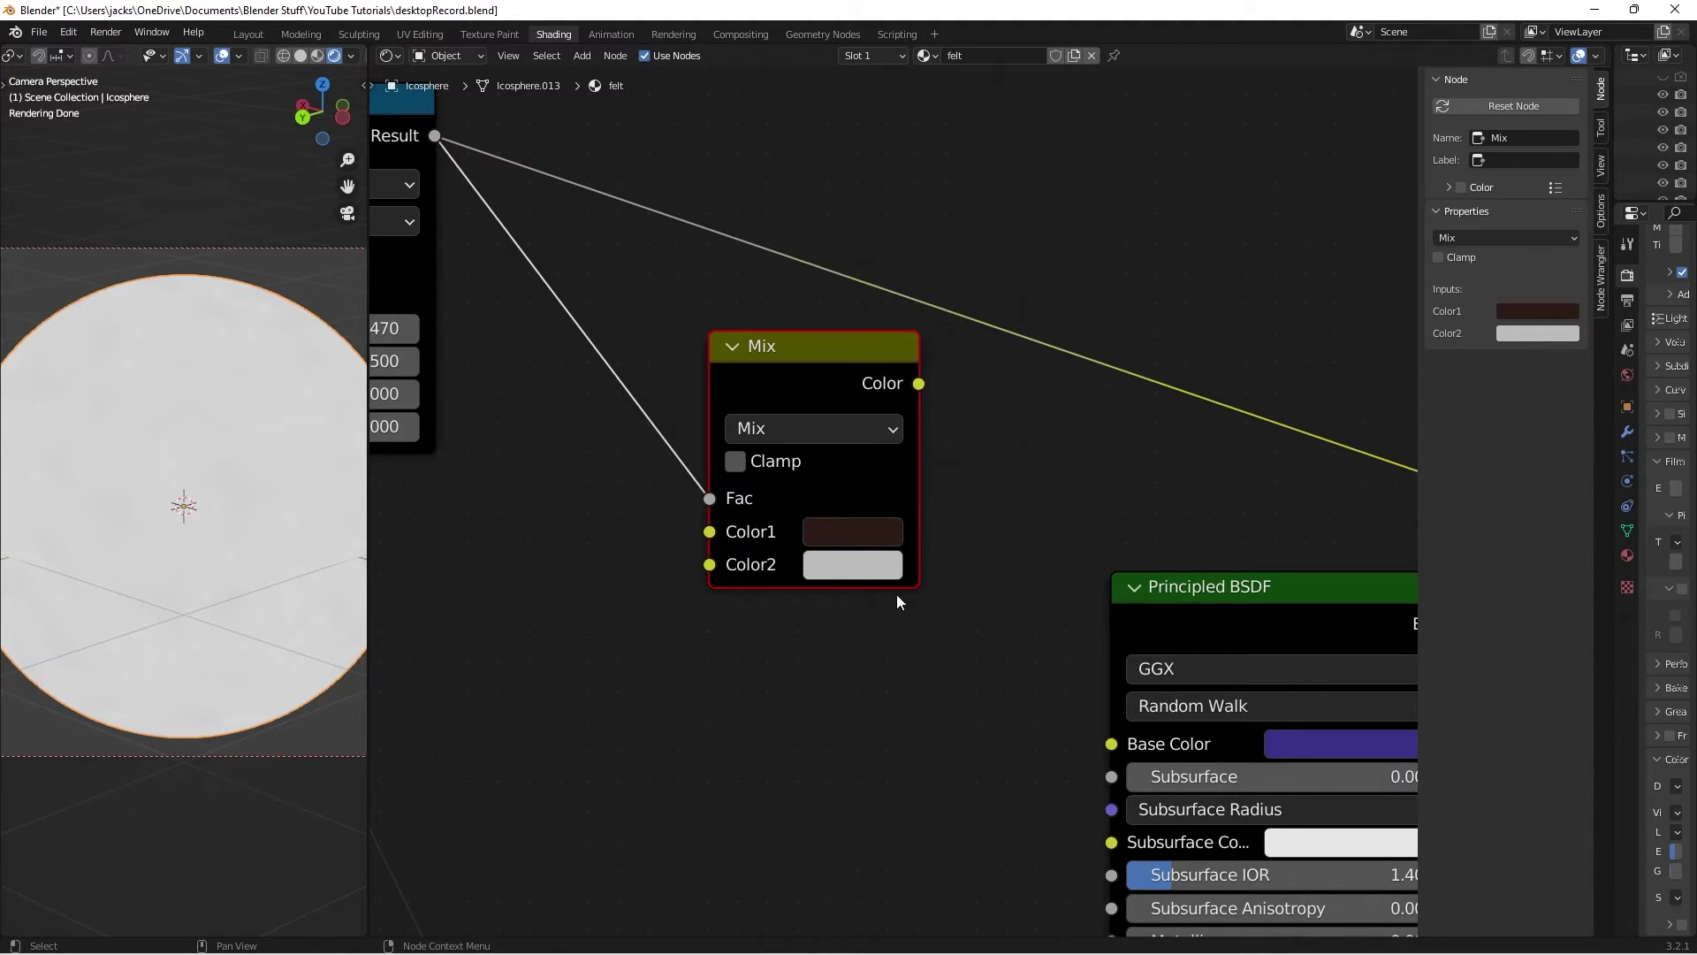
Set the Mix node's Color2 to hex 3D4E85 and preview the Mix node on the sphere
click(871, 565)
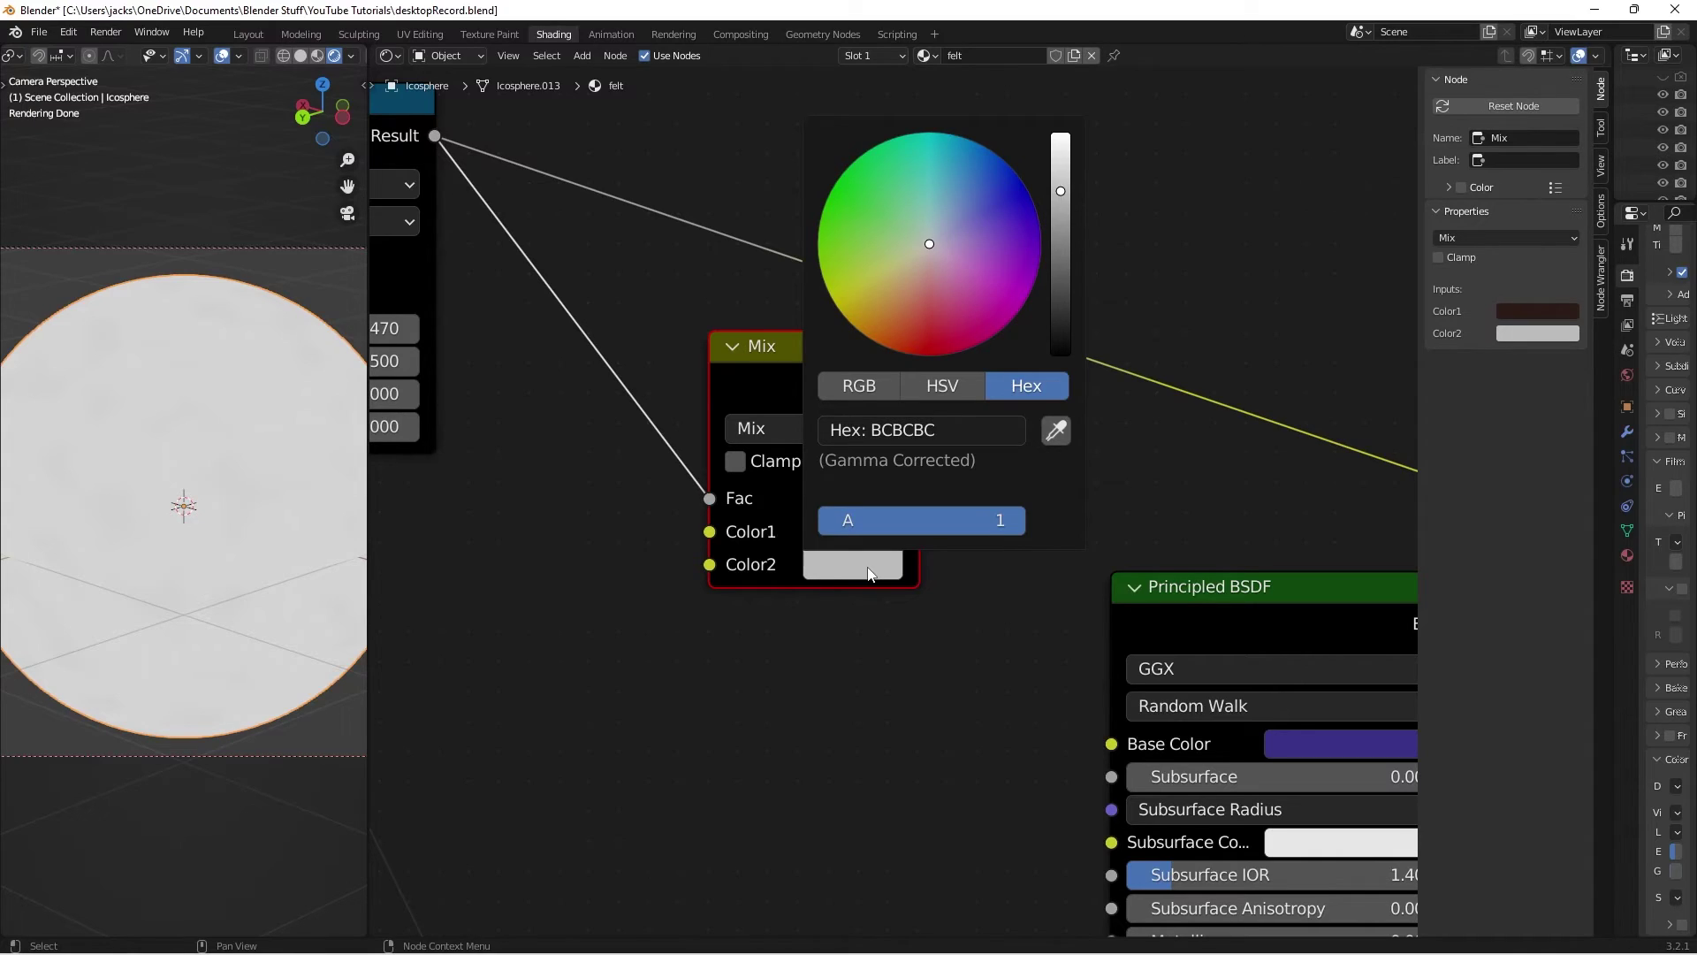
click(938, 429)
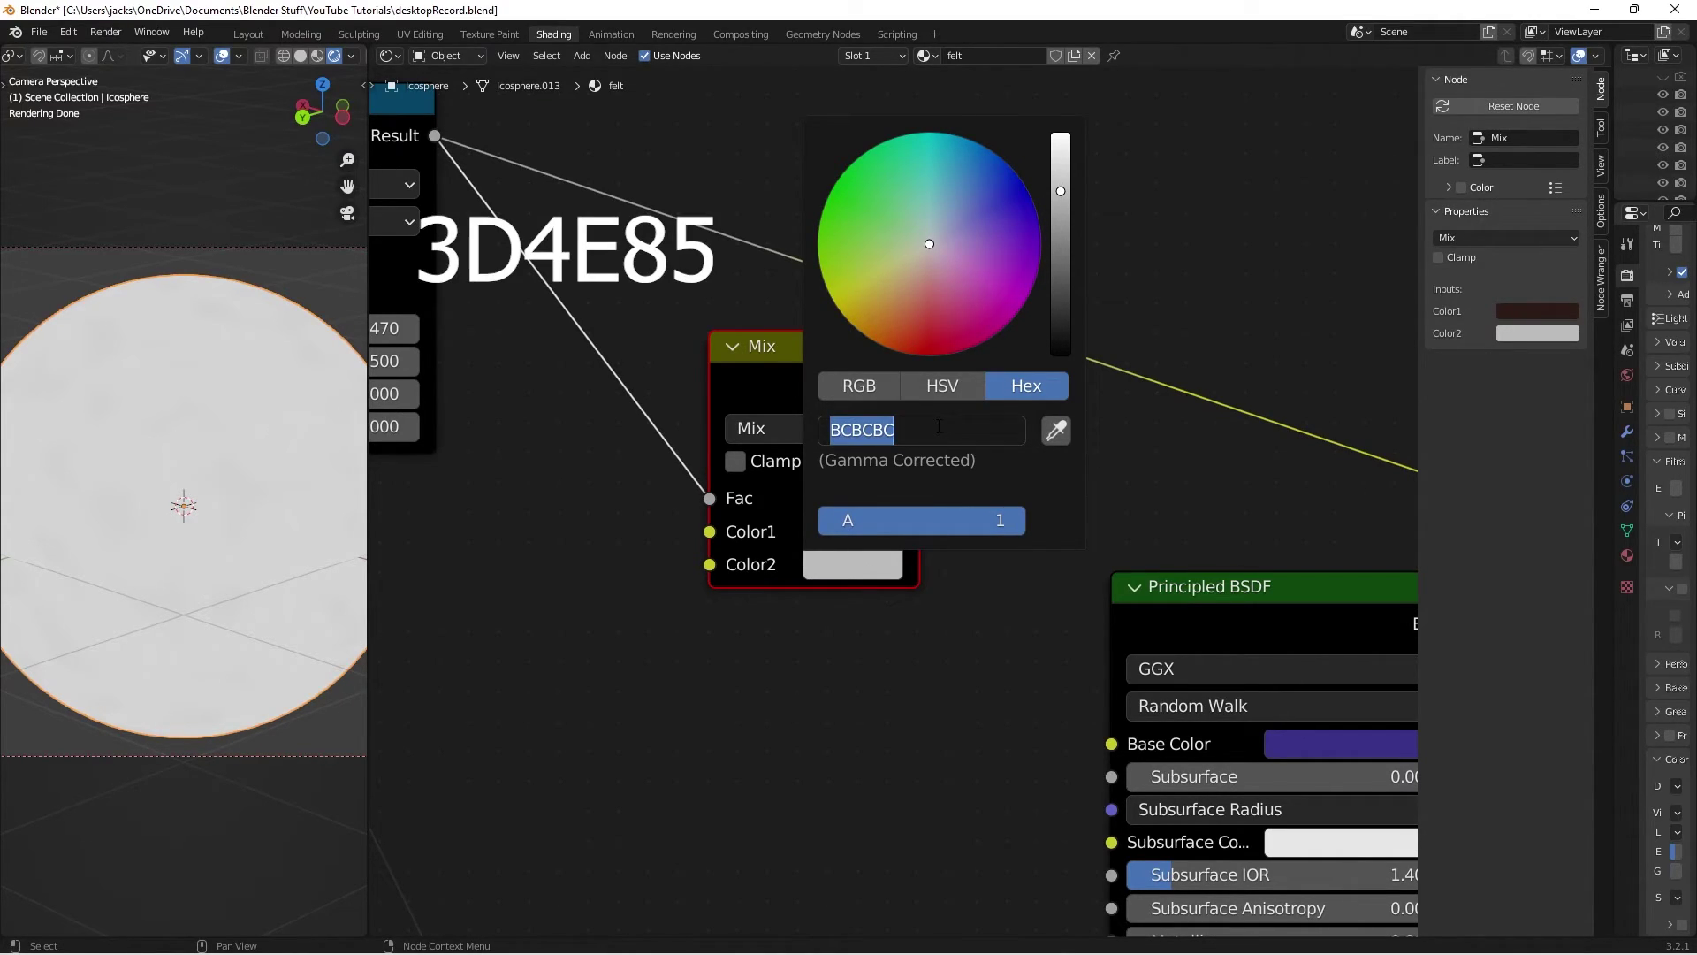
text(3D4E855)
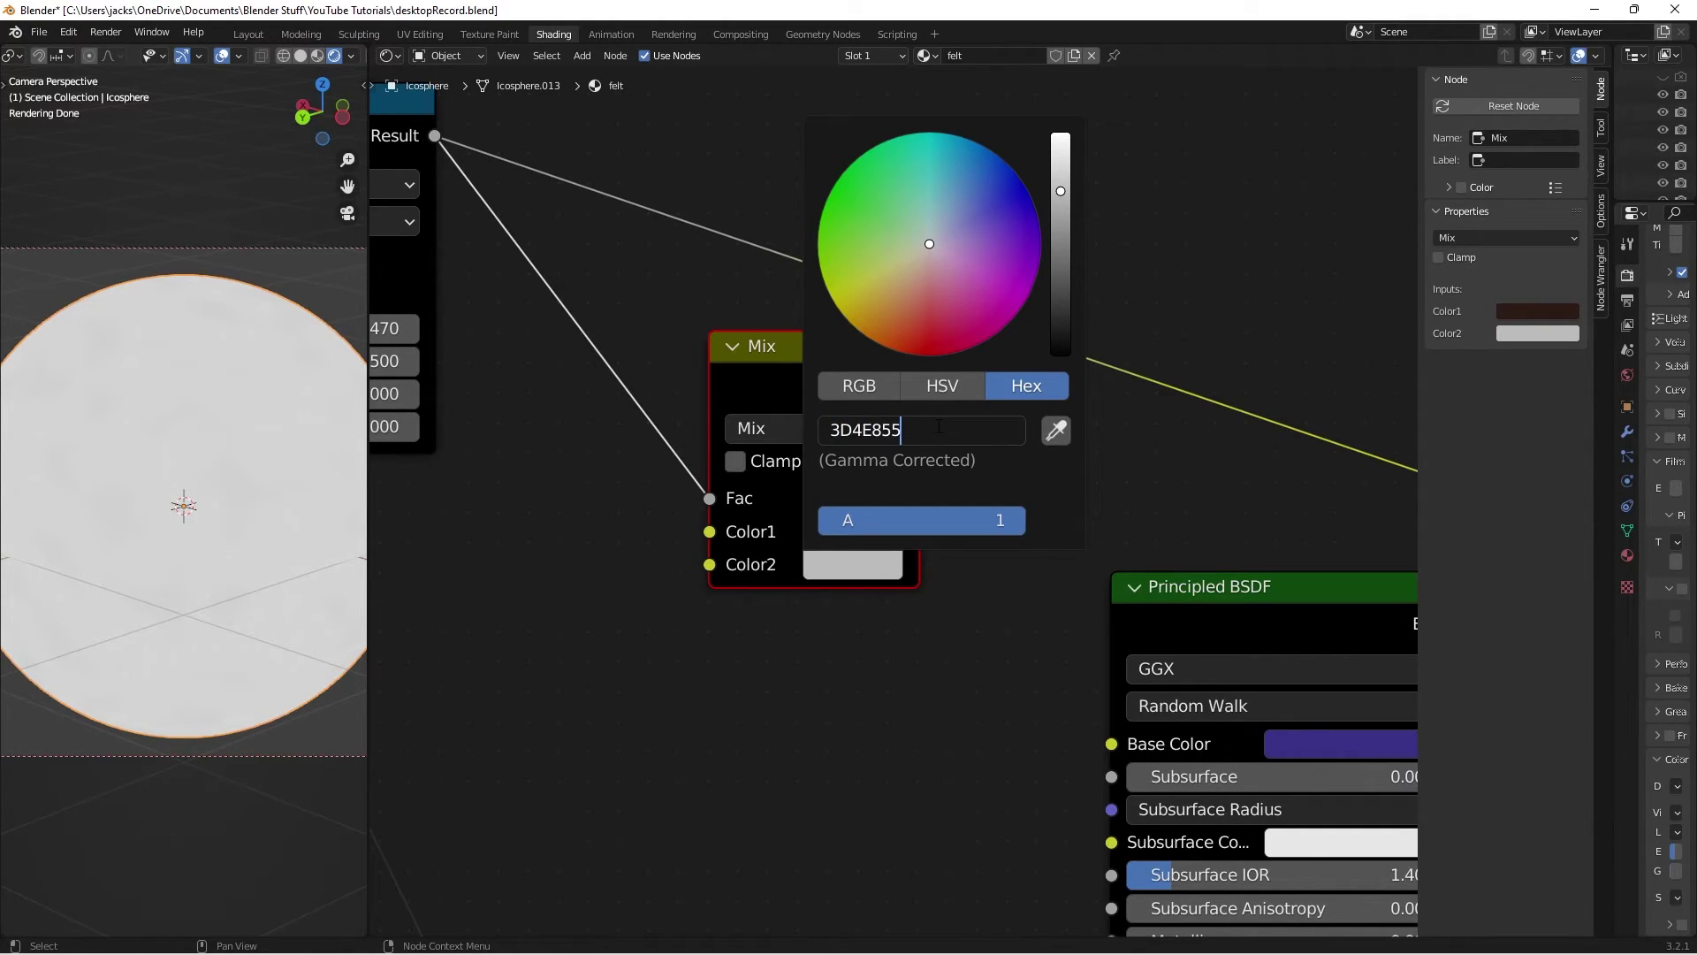
key(BackSpace)
key(Return)
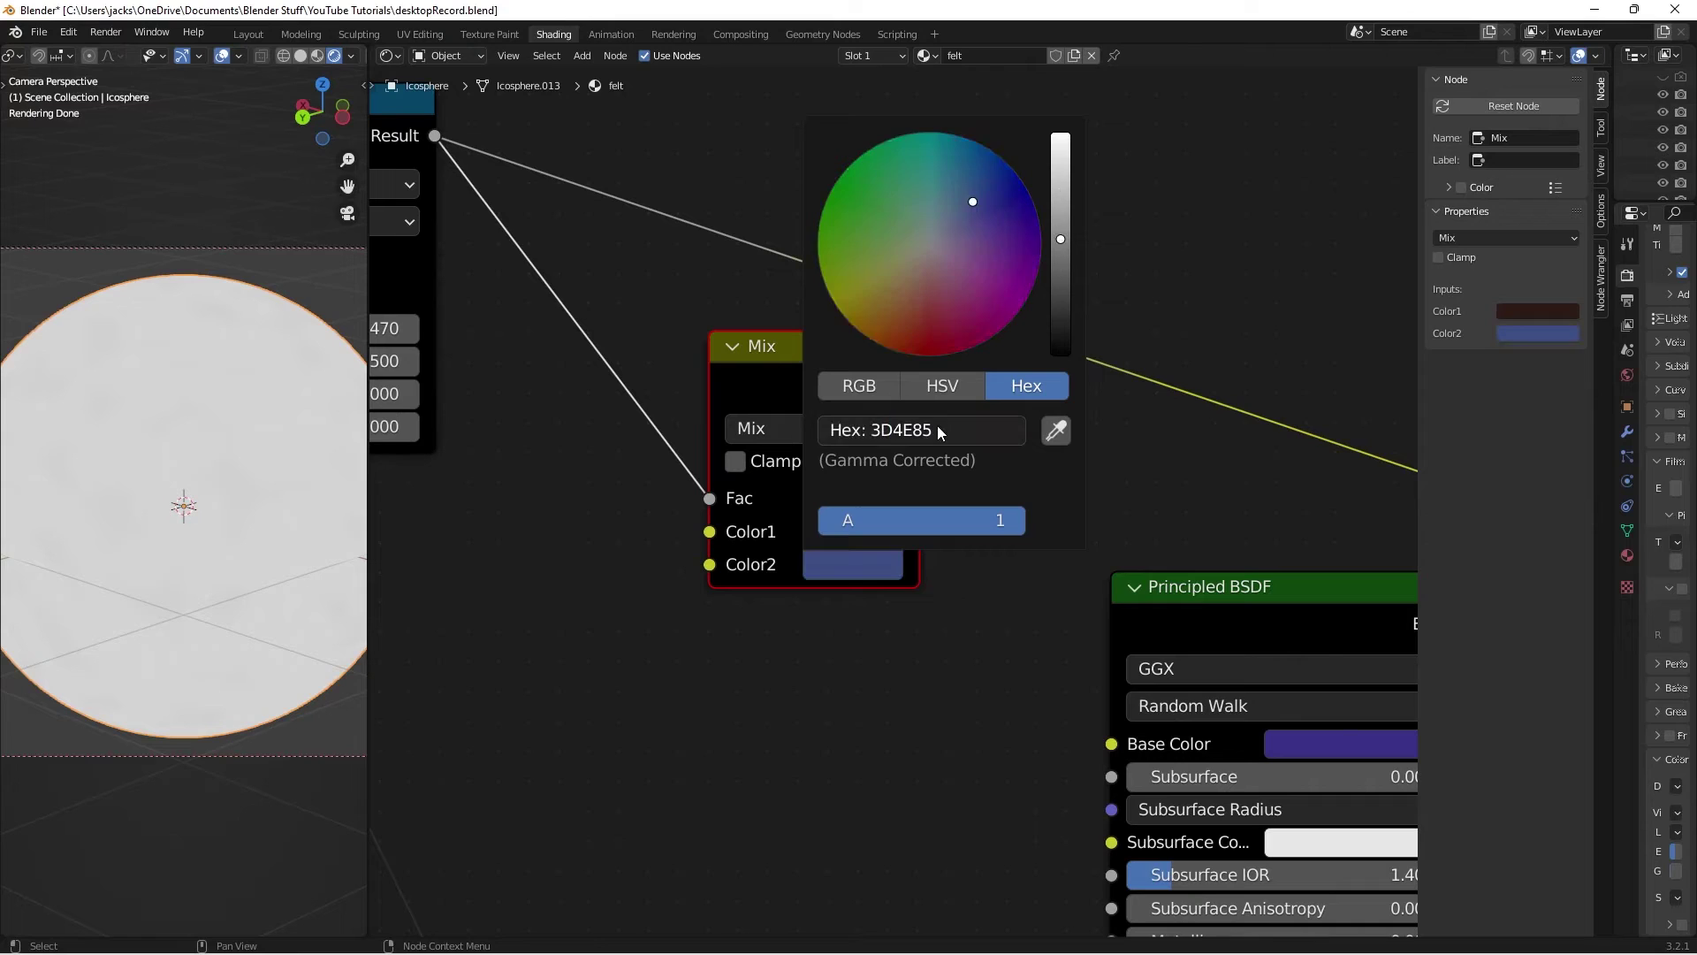
ctrl+shift+click(824, 353)
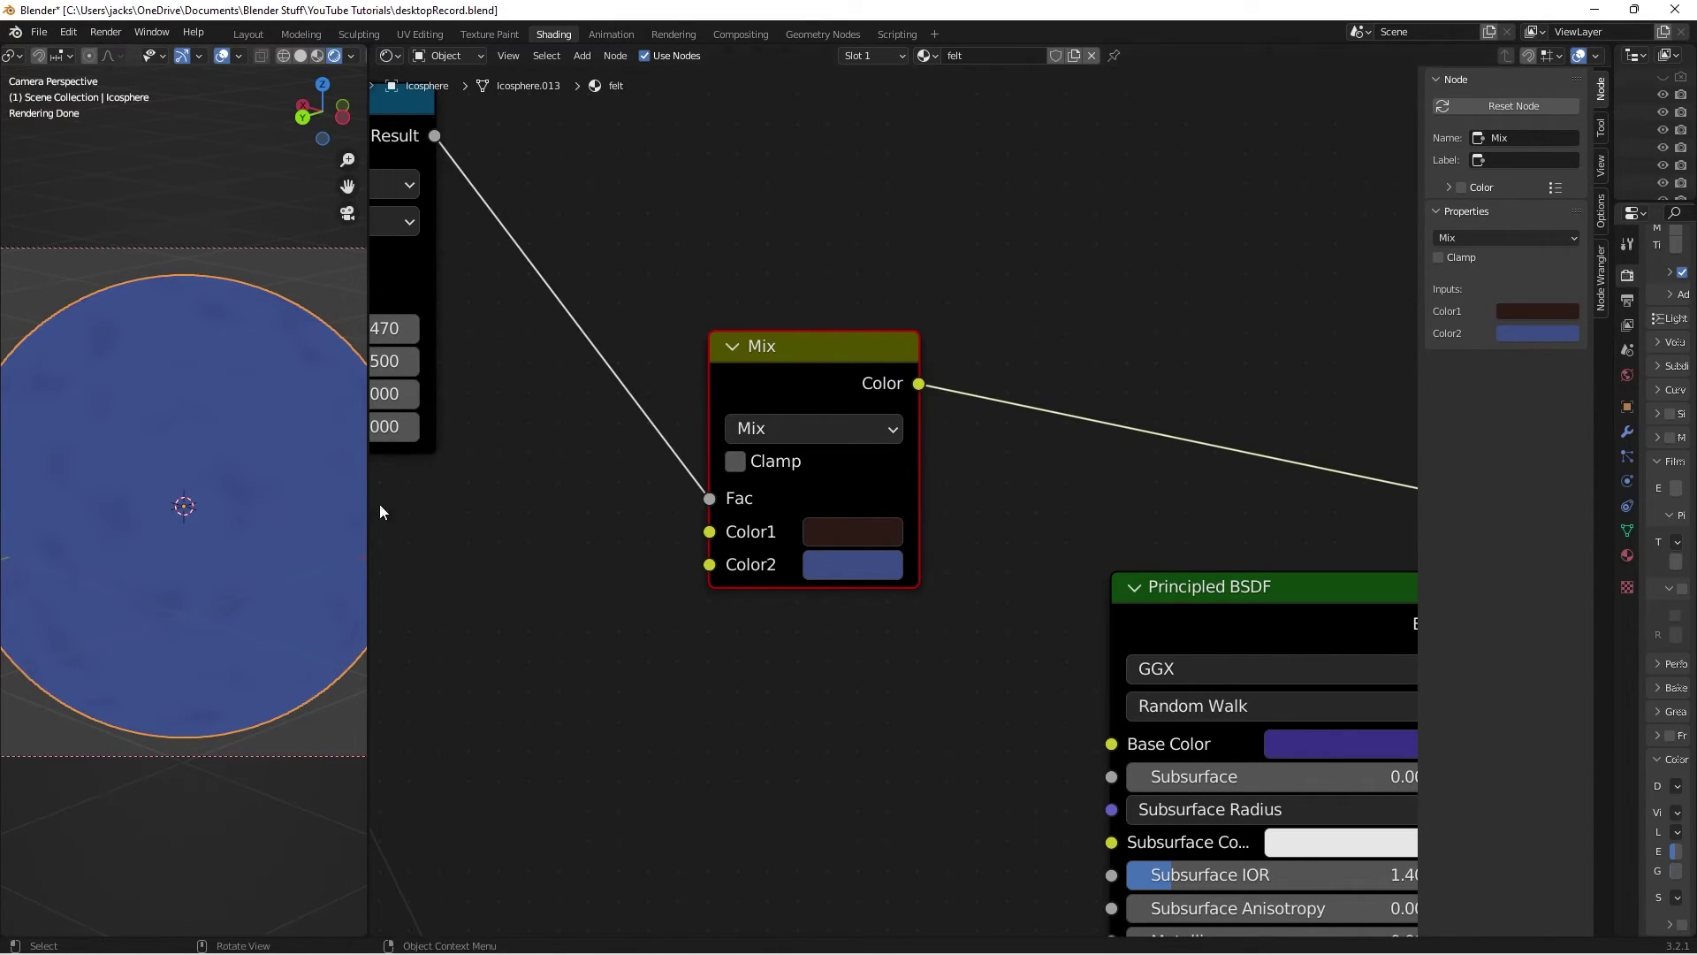
scroll(90, 478, up, 1)
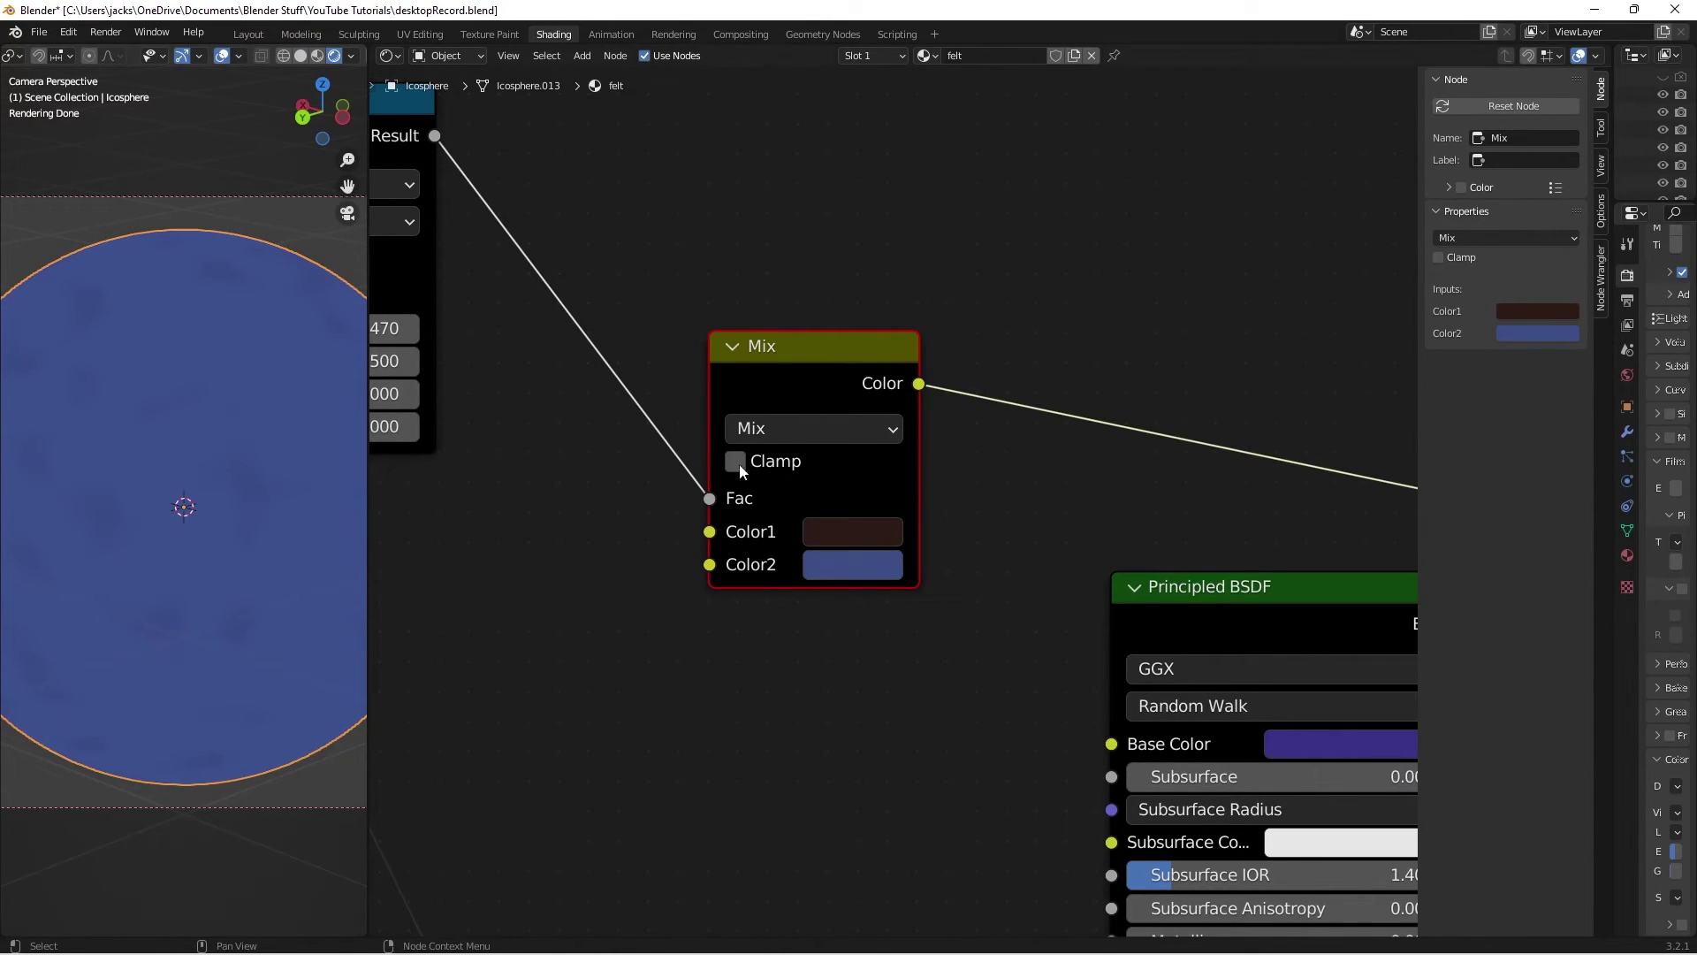
Try a much lower From Min on the Map Range feeding the Mix node, and set it to 0
scroll(619, 371, up, 1)
middle_drag(598, 358, 944, 496)
scroll(944, 502, up, 1)
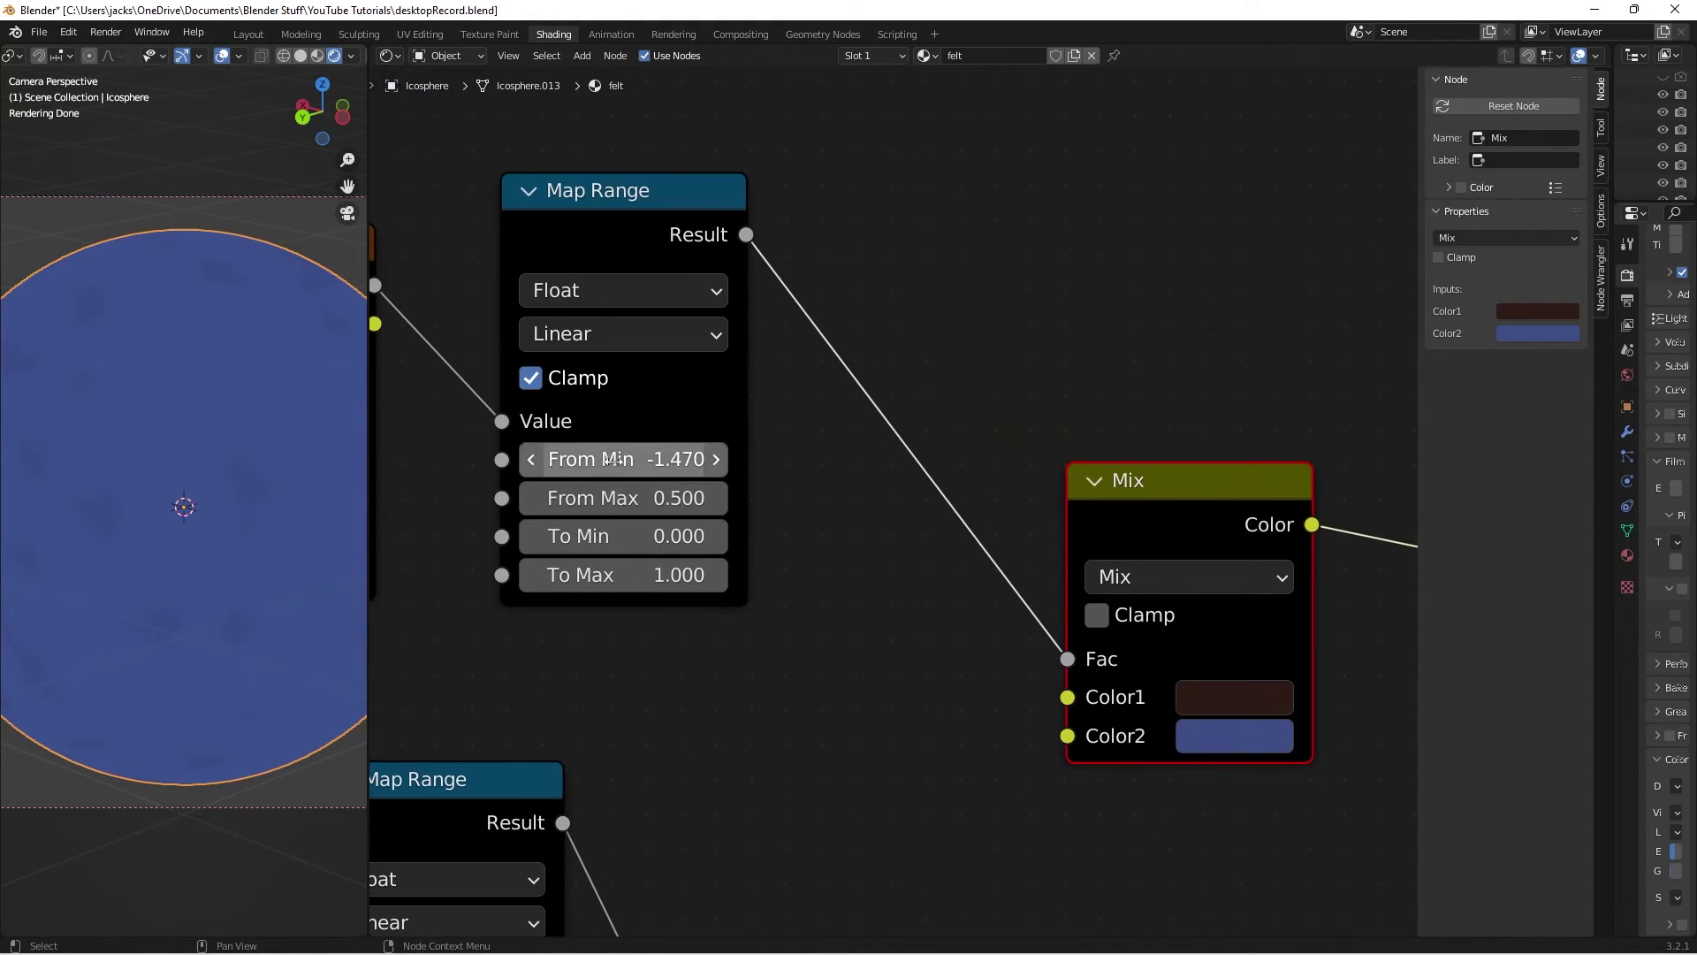
drag(599, 456, 404, 457)
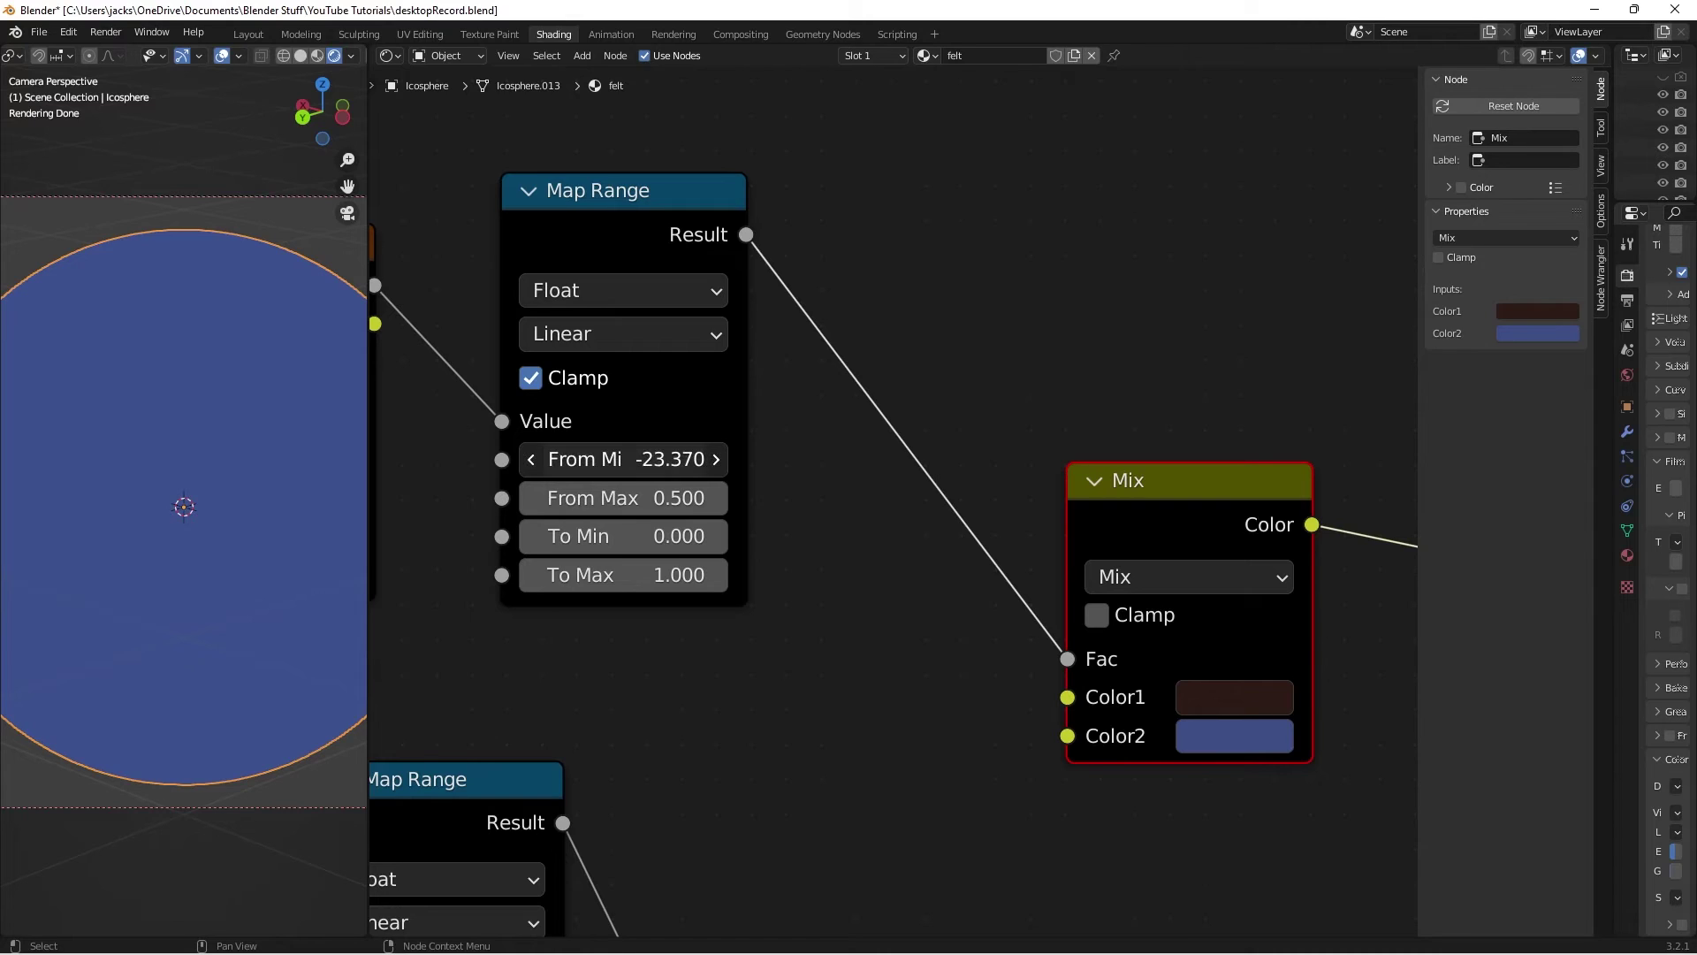
click(616, 459)
text(0)
key(Return)
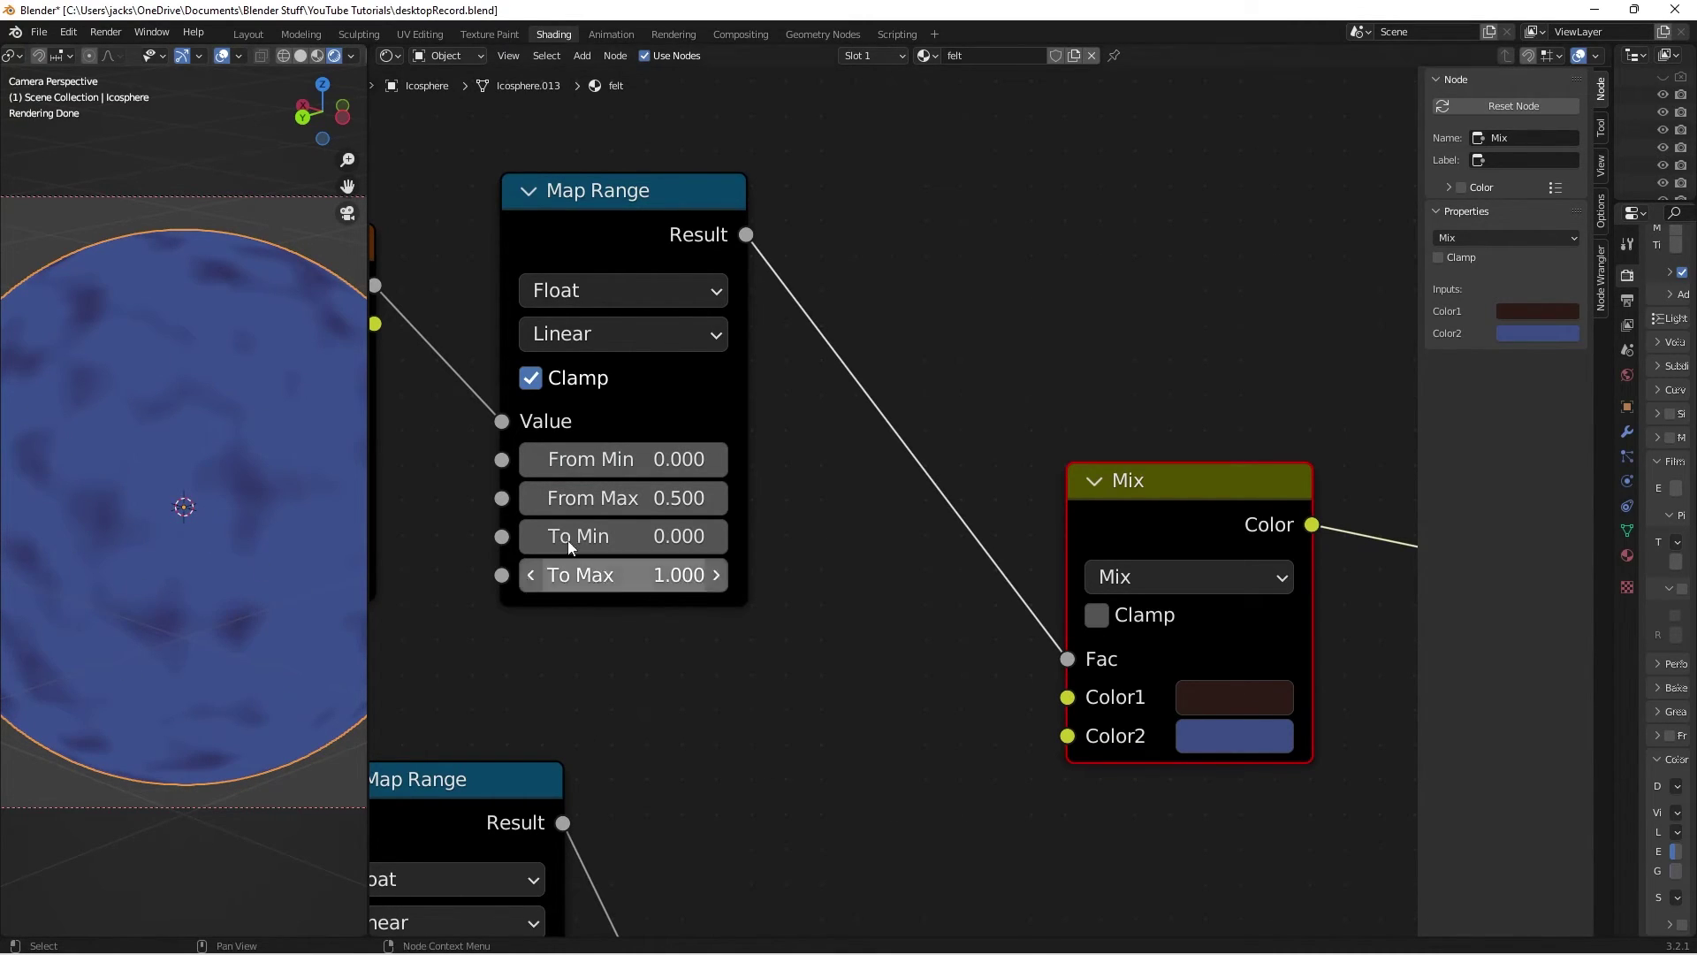
Try a Scale of 10.640 on the Noise Texture driving the color Mix, and undo the change
middle_drag(553, 525, 1034, 553)
mouse_move(749, 491)
shift+mouse_down()
mouse_move(610, 486)
mouse_move(1153, 487)
mouse_move(748, 490)
shift+mouse_up()
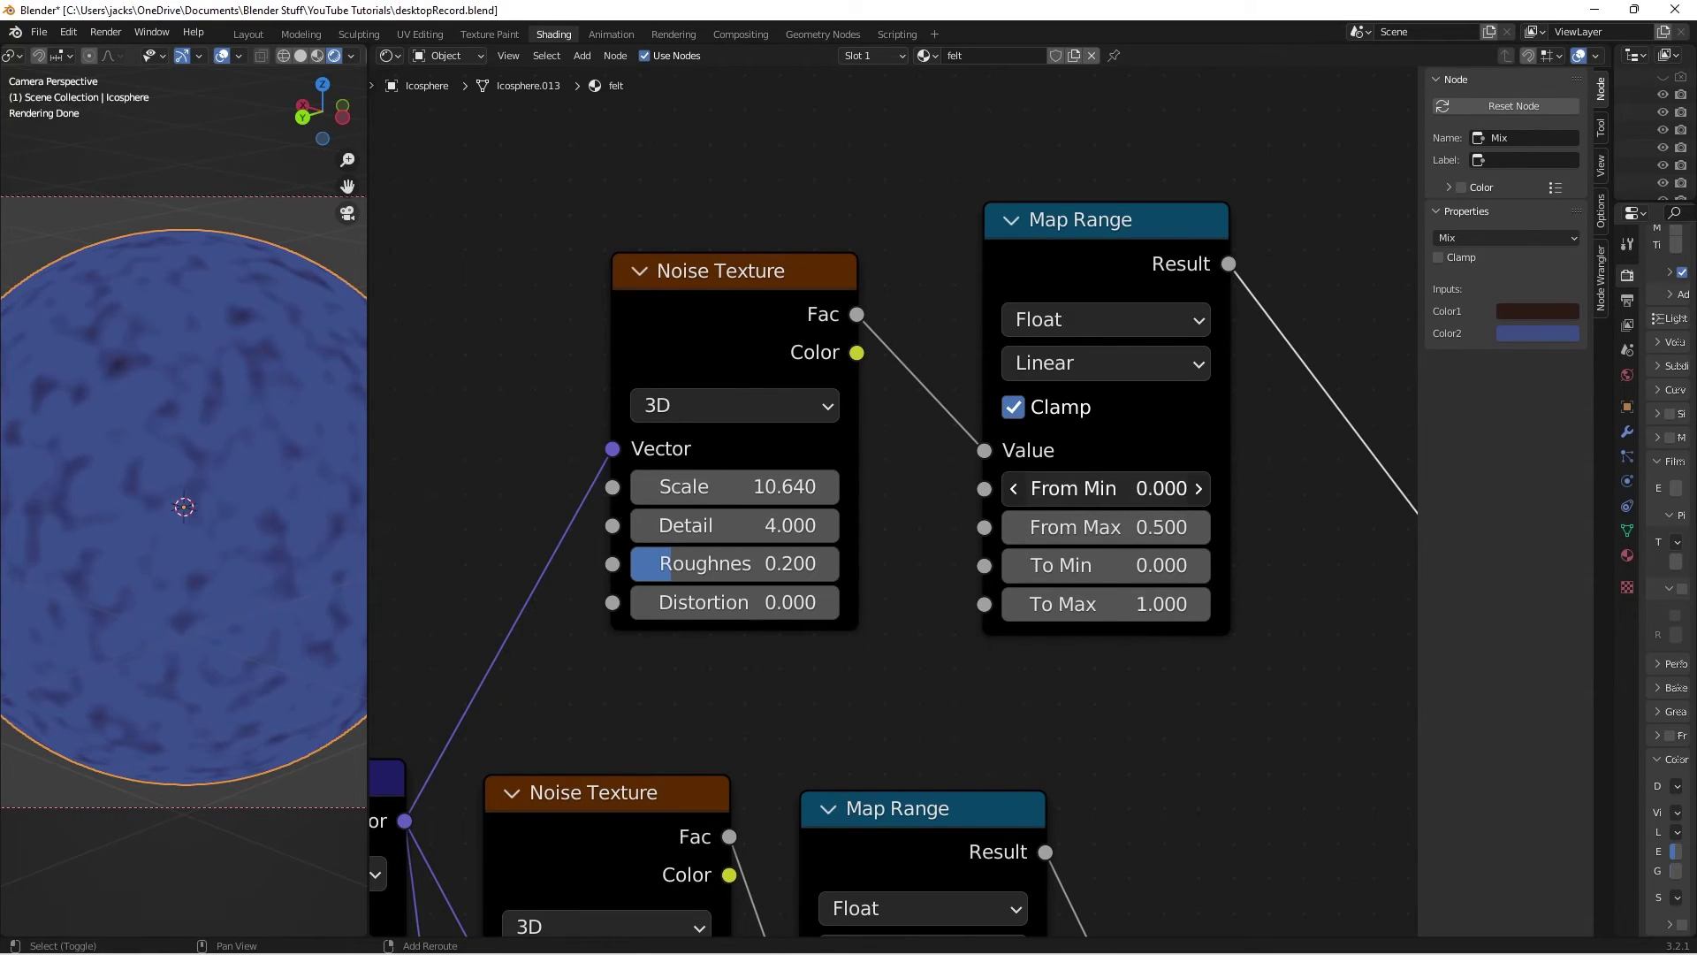
drag(1123, 499, 1169, 499)
key(Escape)
click(746, 488)
click(840, 687)
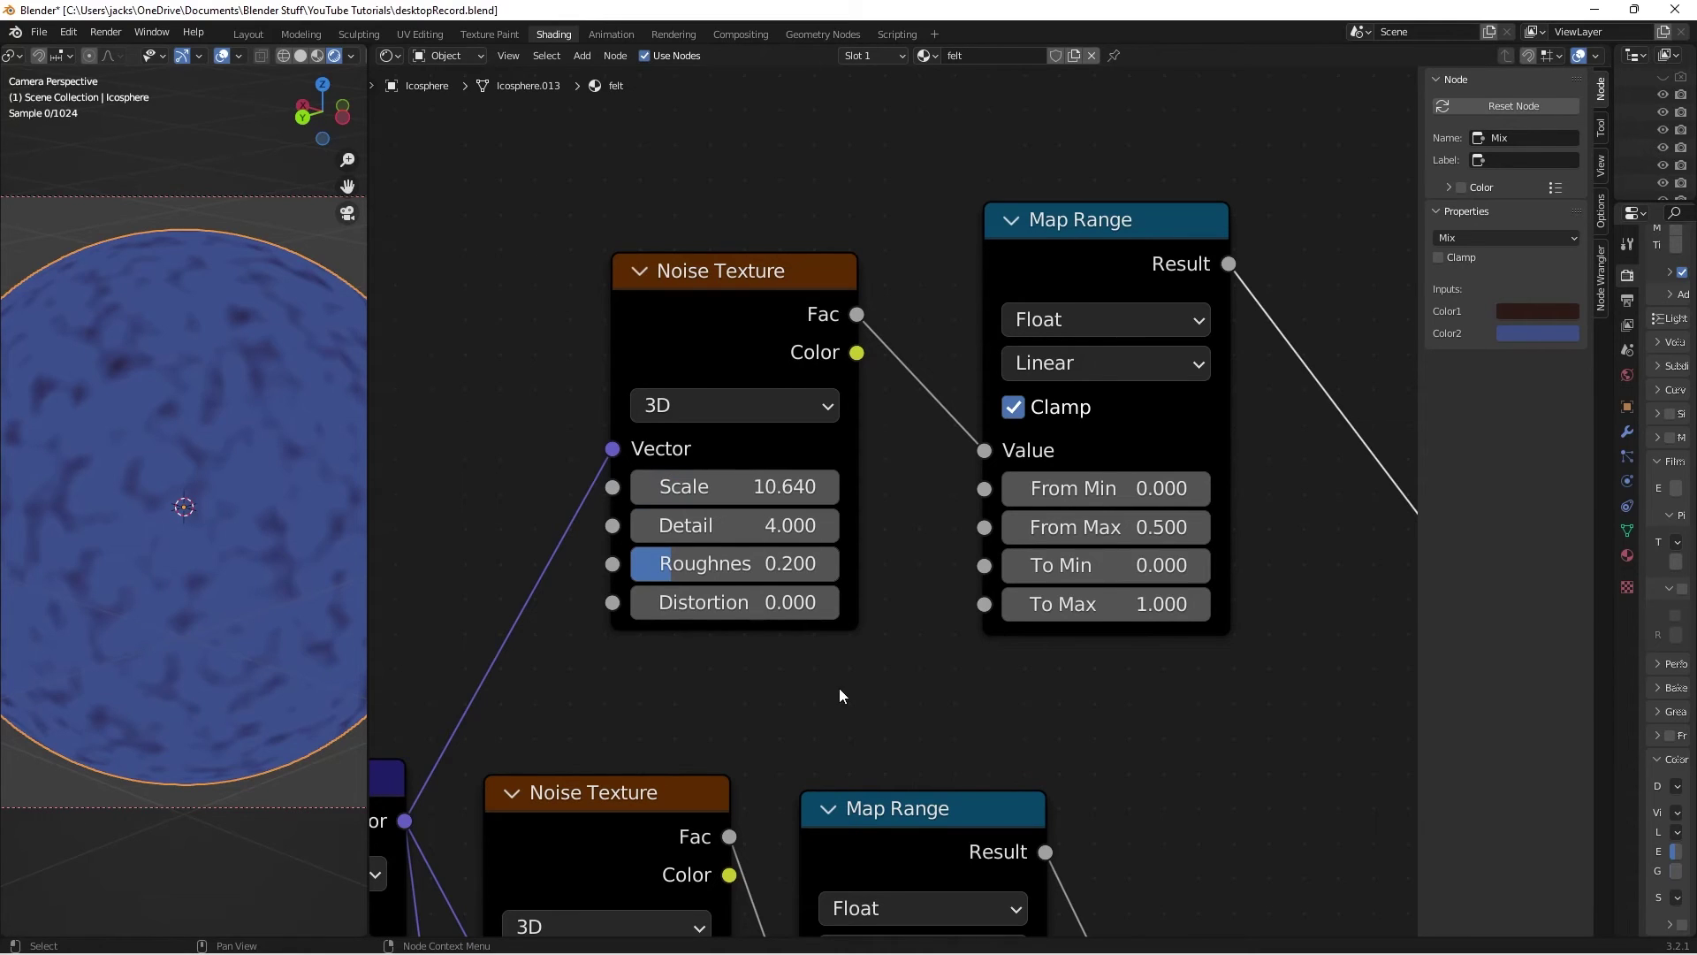
key(ctrl+z)
key(ctrl+z)
Link the Mix node's Color to the Principled BSDF's Base Color and route the BSDF to the Material Output's Surface
scroll(1085, 673, down, 2)
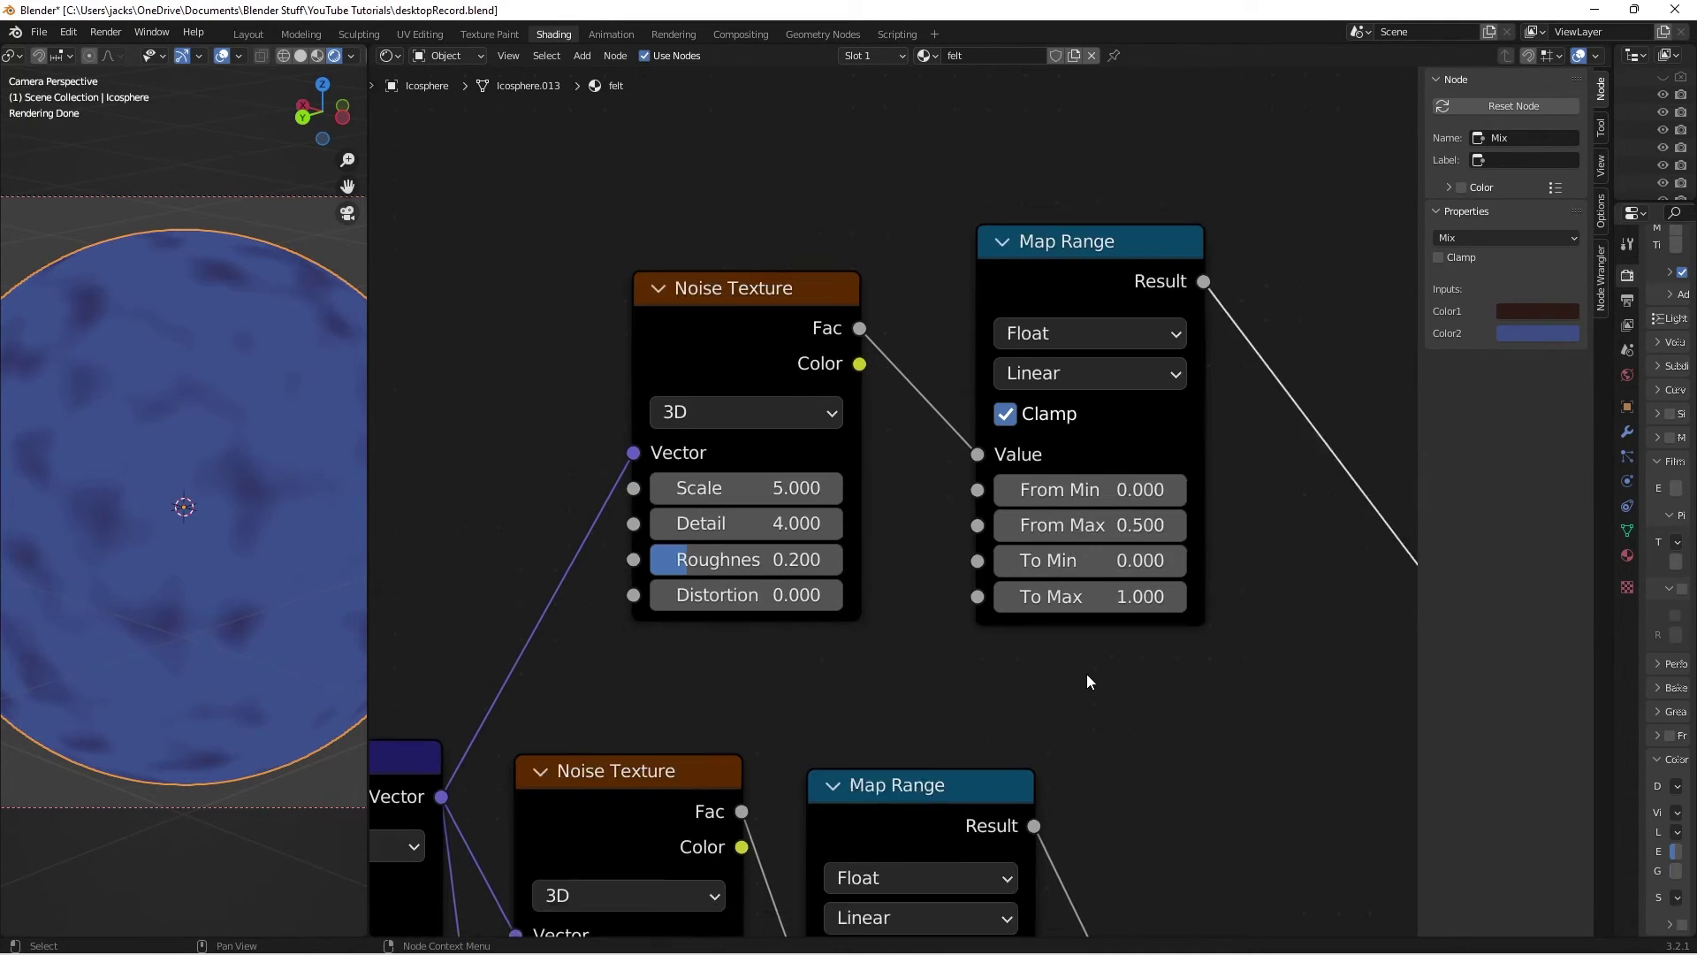
middle_drag(1158, 620, 965, 570)
scroll(958, 569, down, 1)
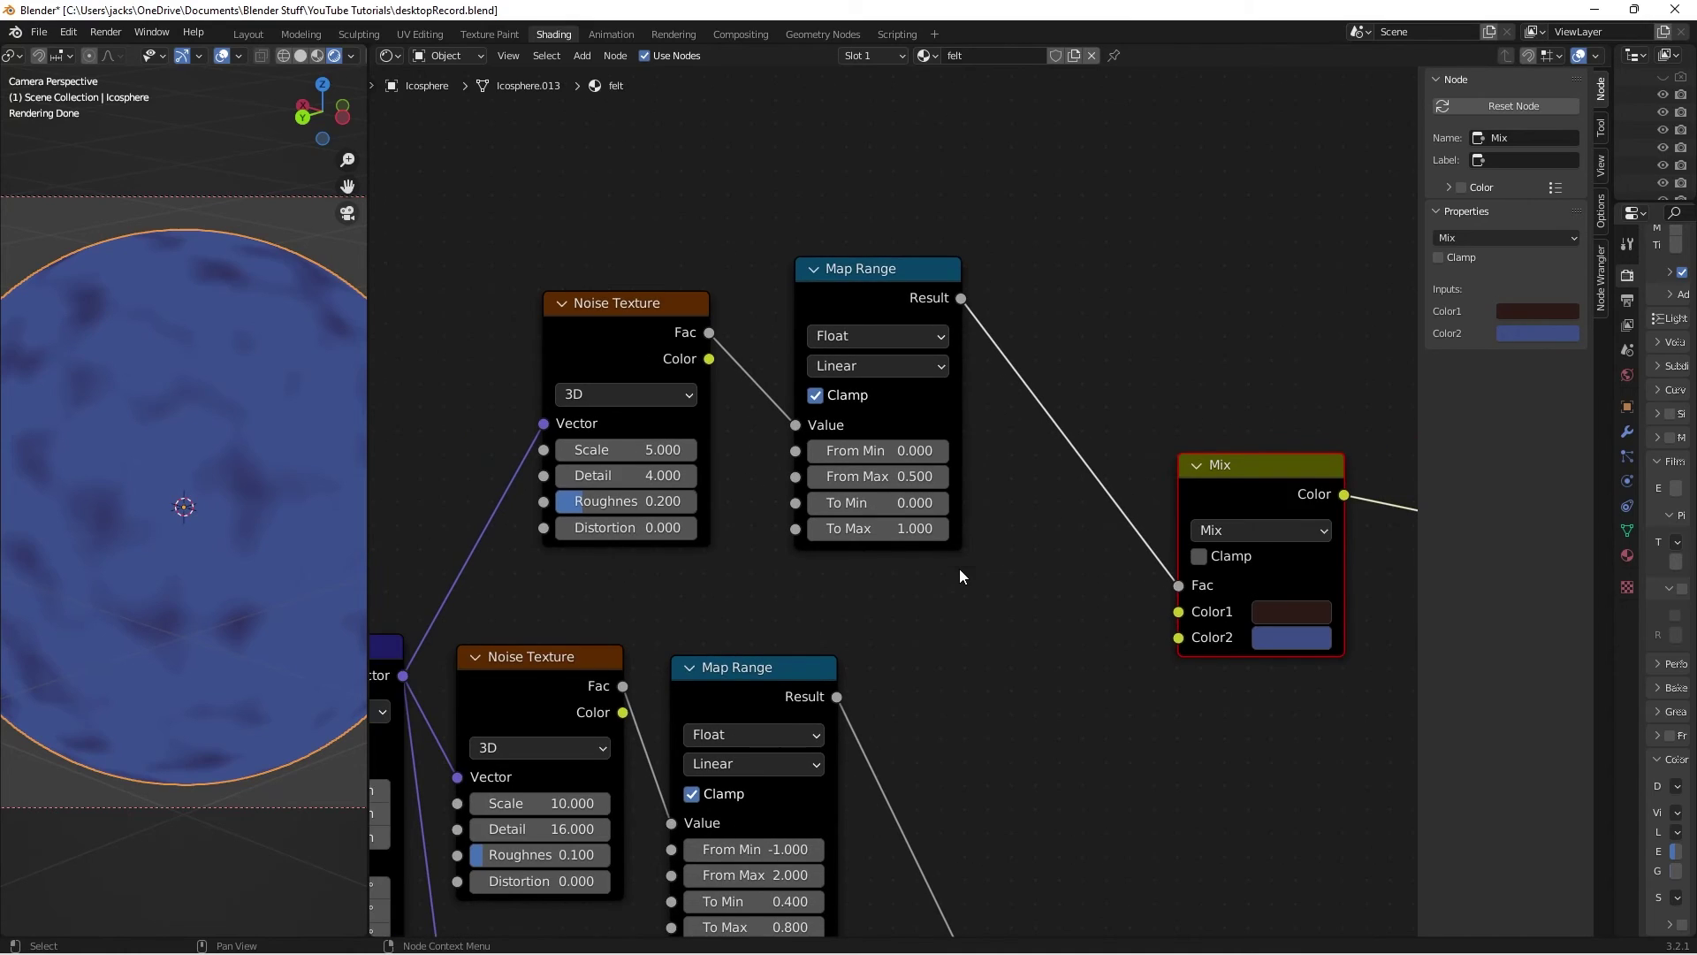
middle_drag(1207, 637, 943, 445)
scroll(1098, 466, down, 1)
middle_drag(1098, 466, 940, 337)
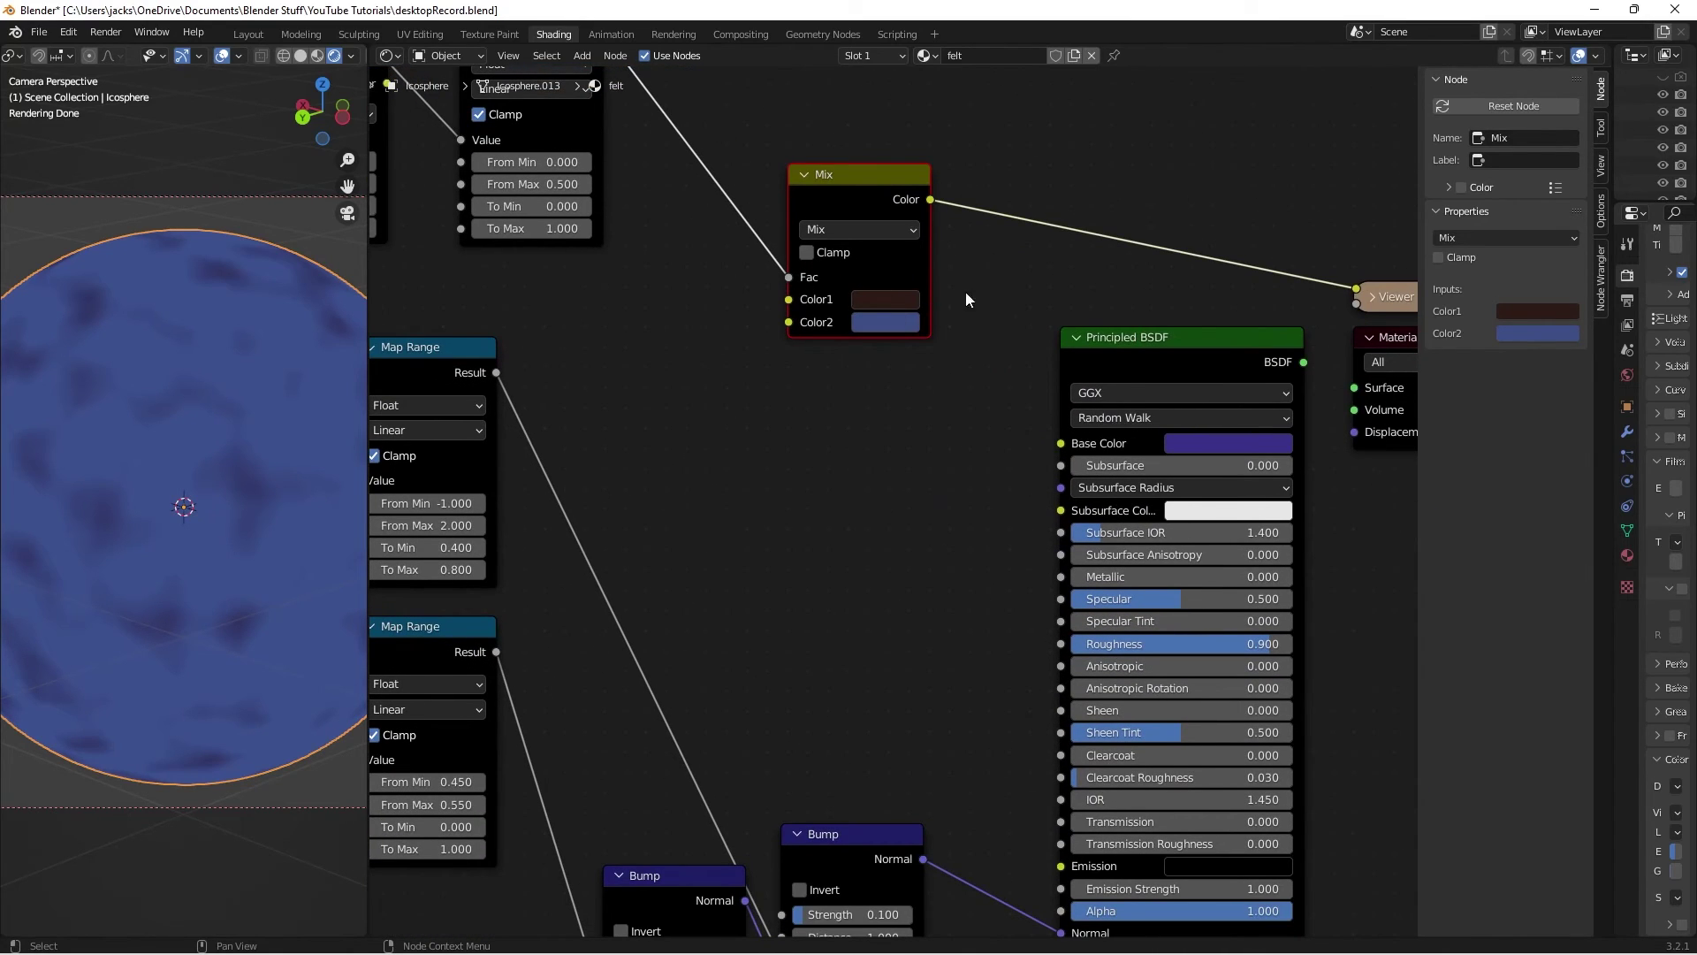
middle_drag(782, 235, 720, 263)
drag(869, 232, 999, 471)
middle_drag(837, 563, 725, 518)
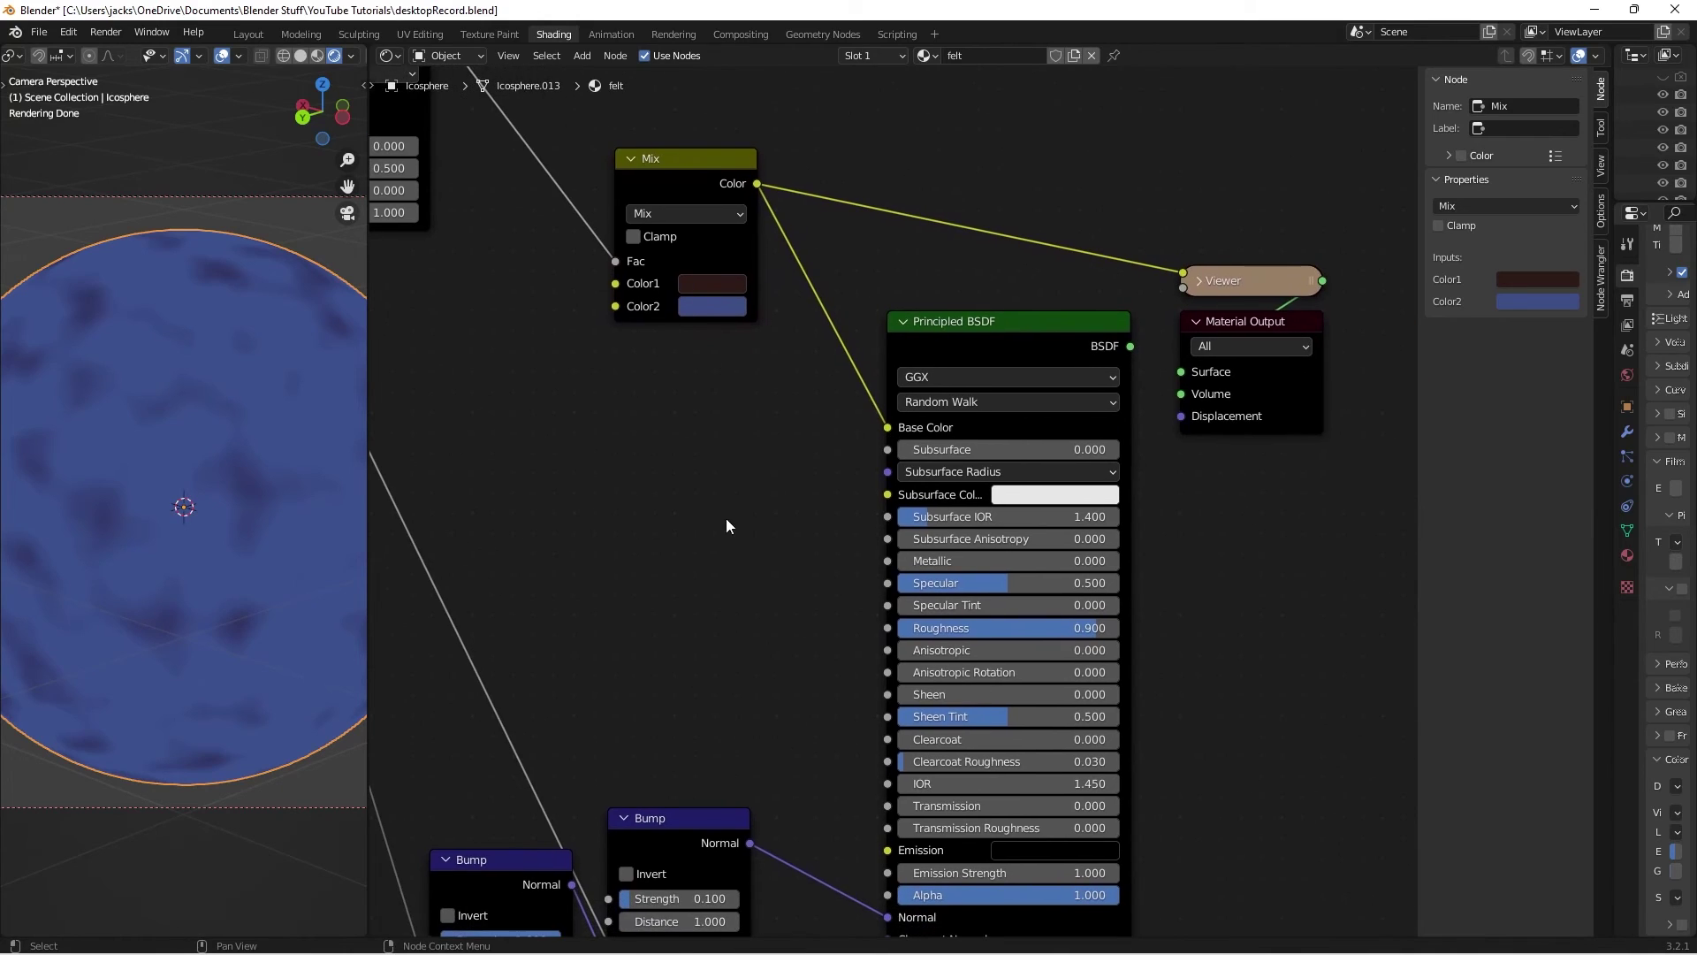
ctrl+shift+click(937, 340)
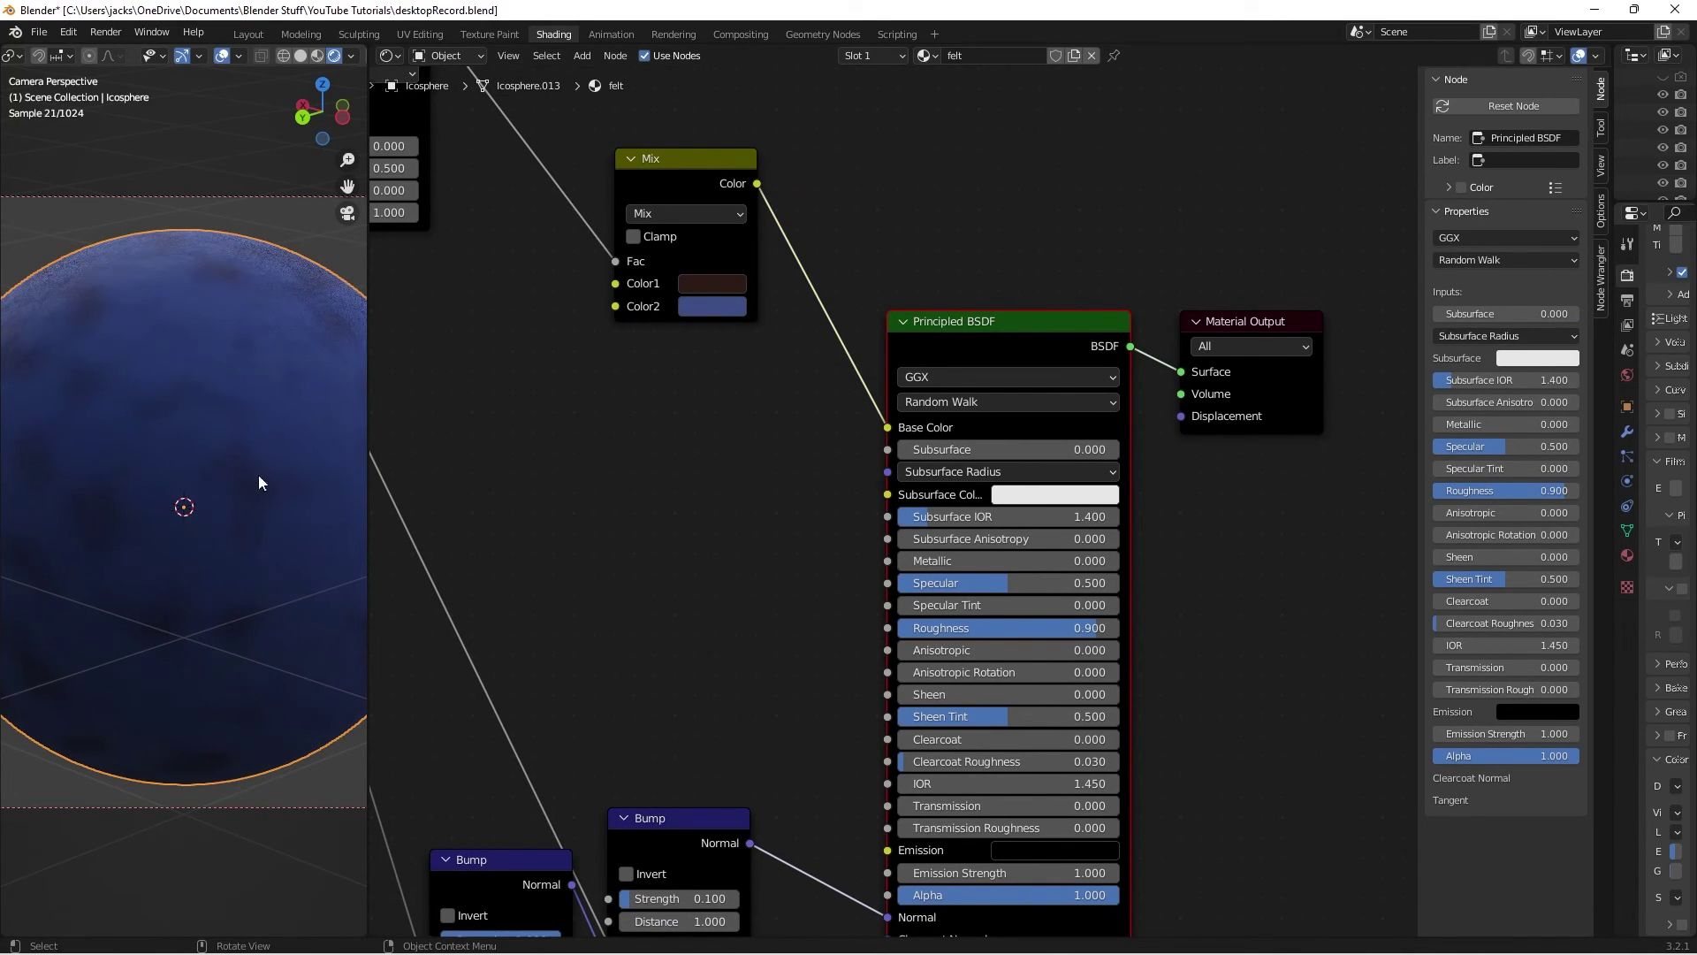
click(300, 253)
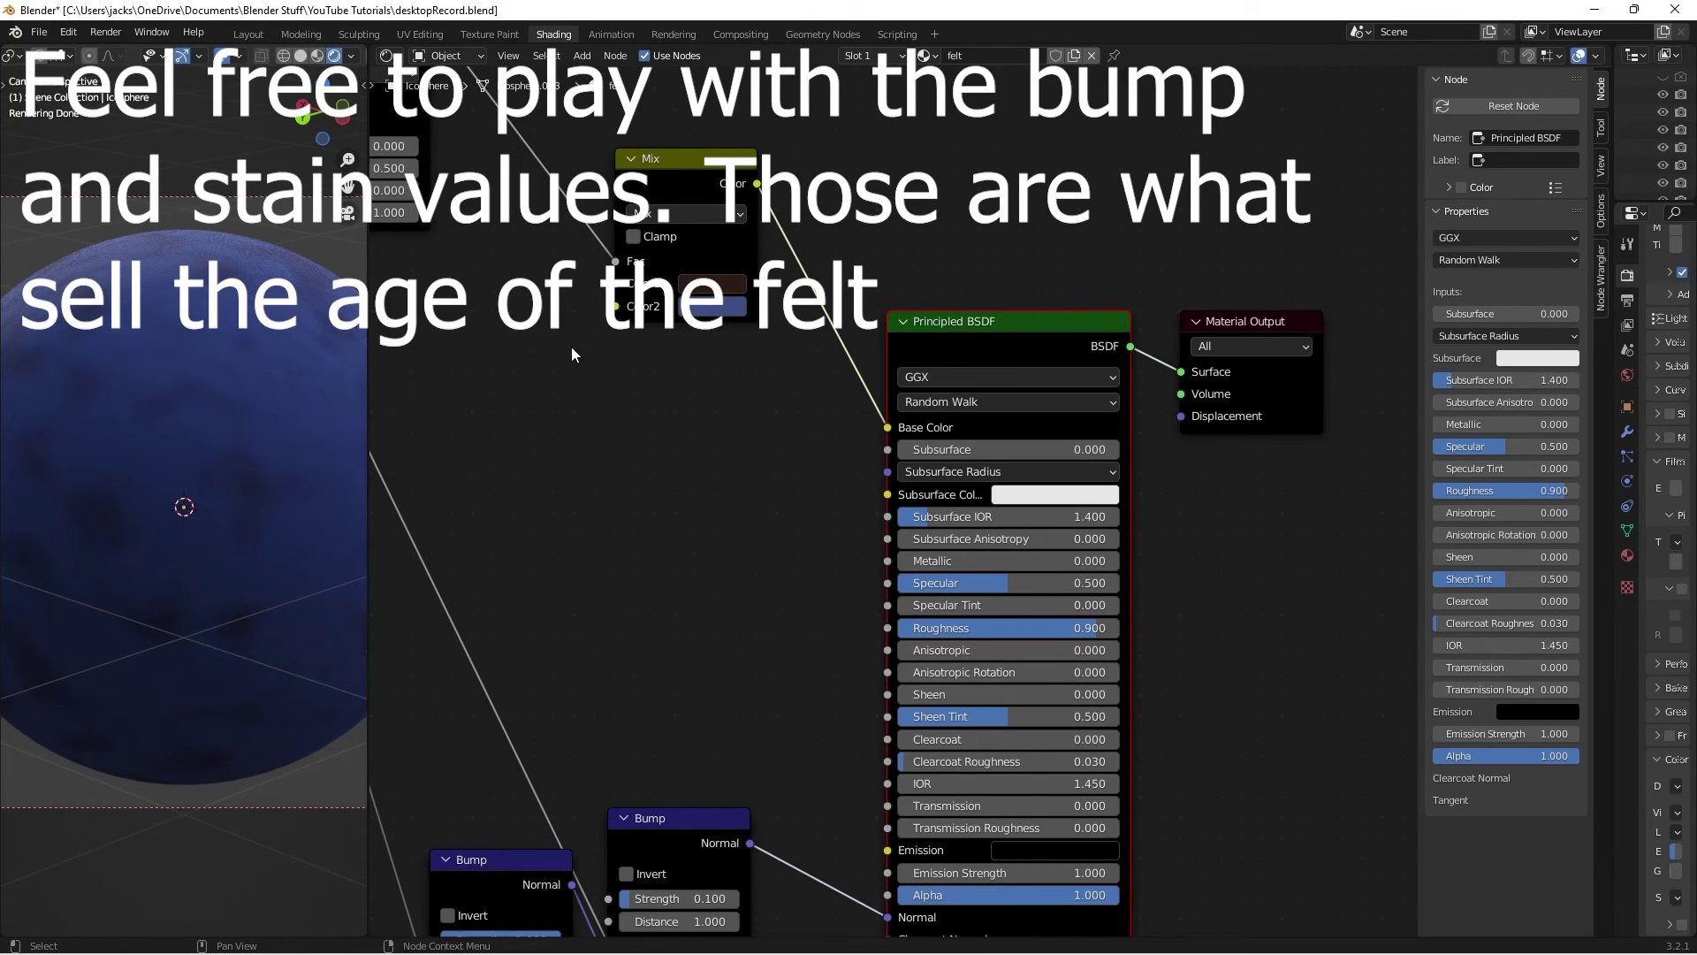
Set the From Min of the Map Range feeding the Mix node to -1
middle_drag(571, 347, 971, 542)
scroll(616, 355, up, 2)
middle_drag(616, 355, 766, 465)
click(894, 449)
text(-1)
key(Return)
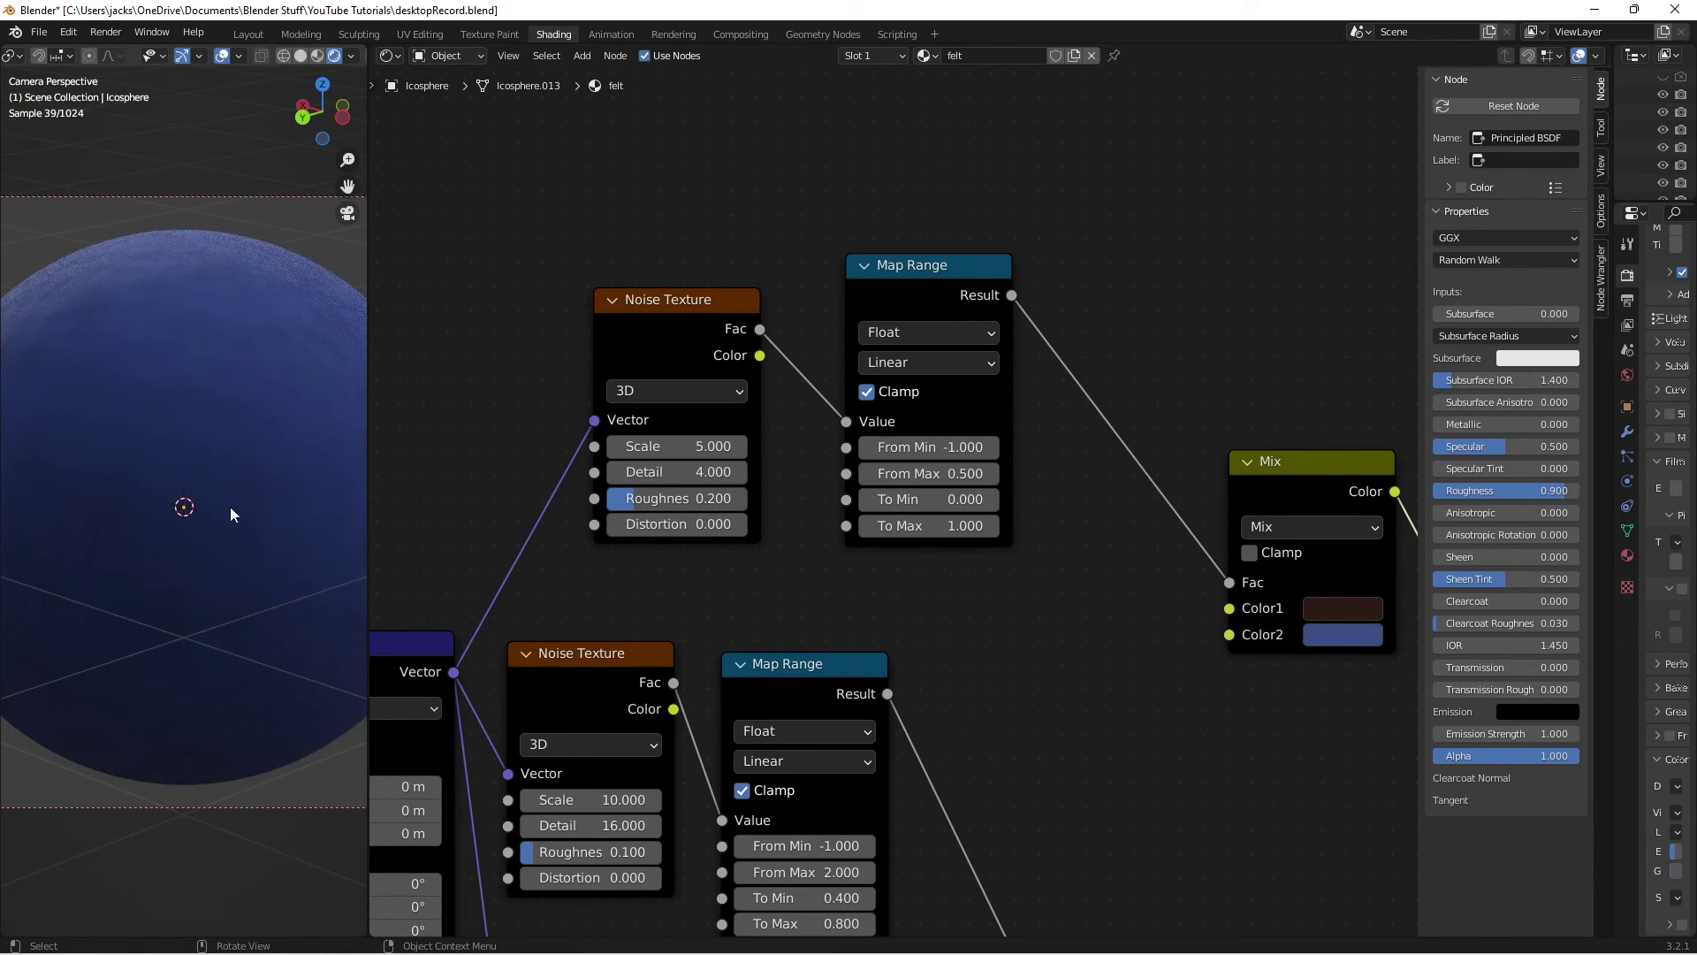
Examine the finished felt material on the sphere from another angle in the Layout workspace
middle_drag(231, 507, 135, 449)
scroll(135, 449, up, 8)
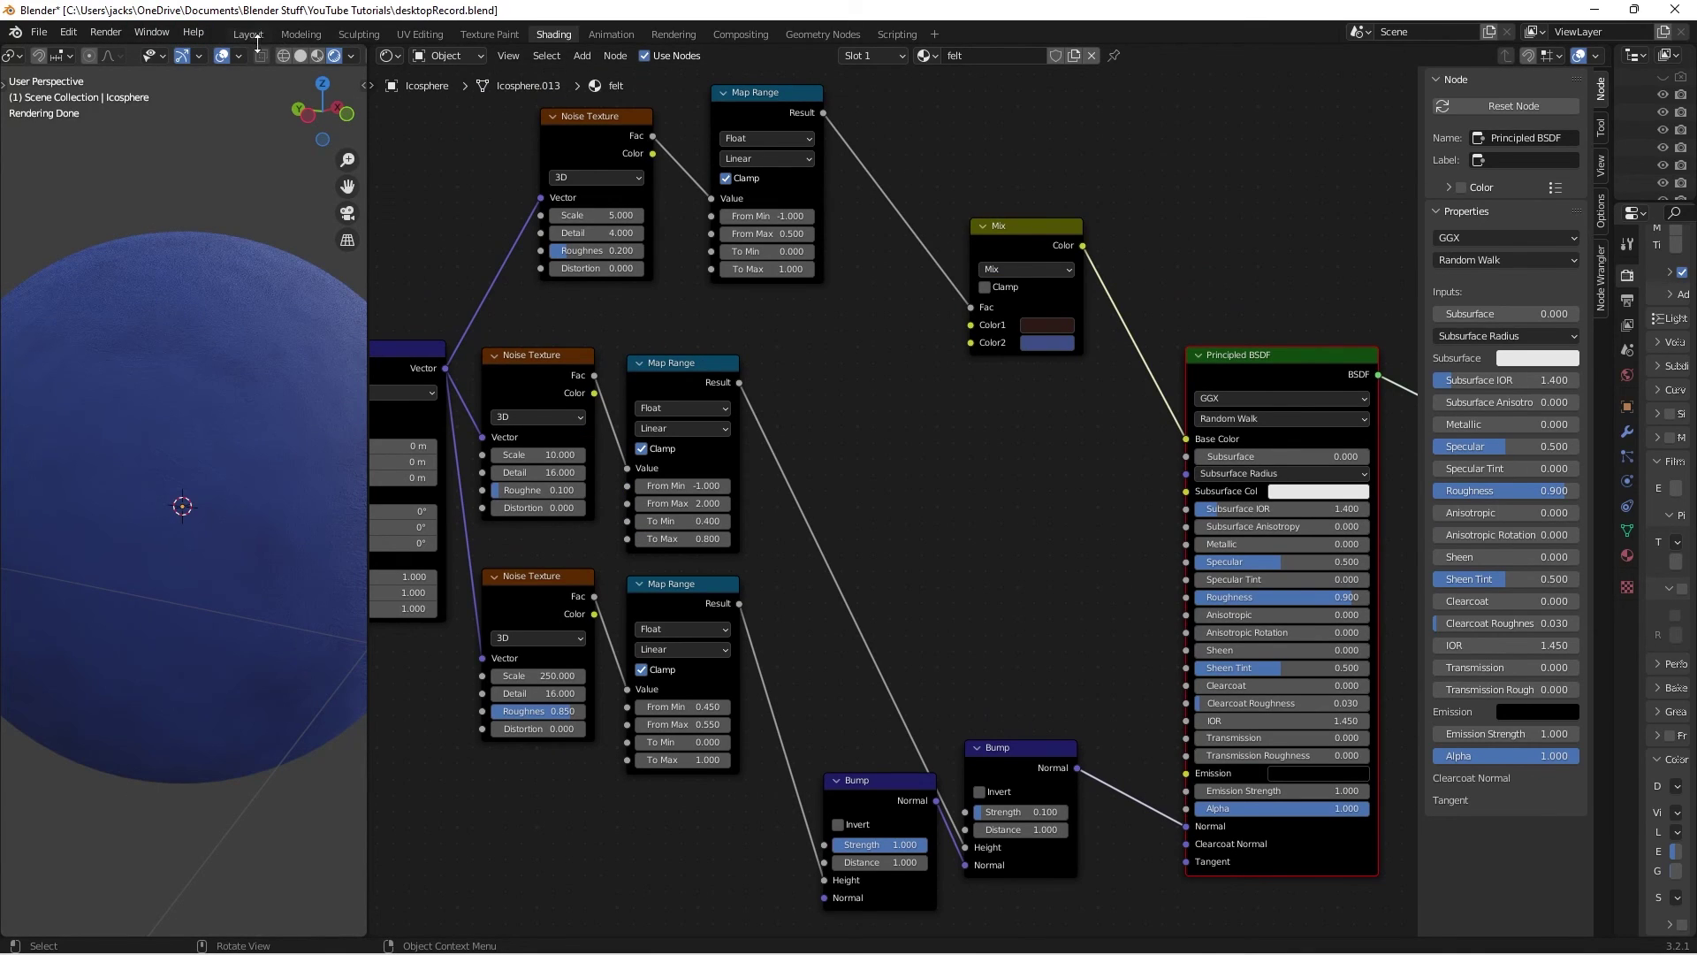
click(252, 34)
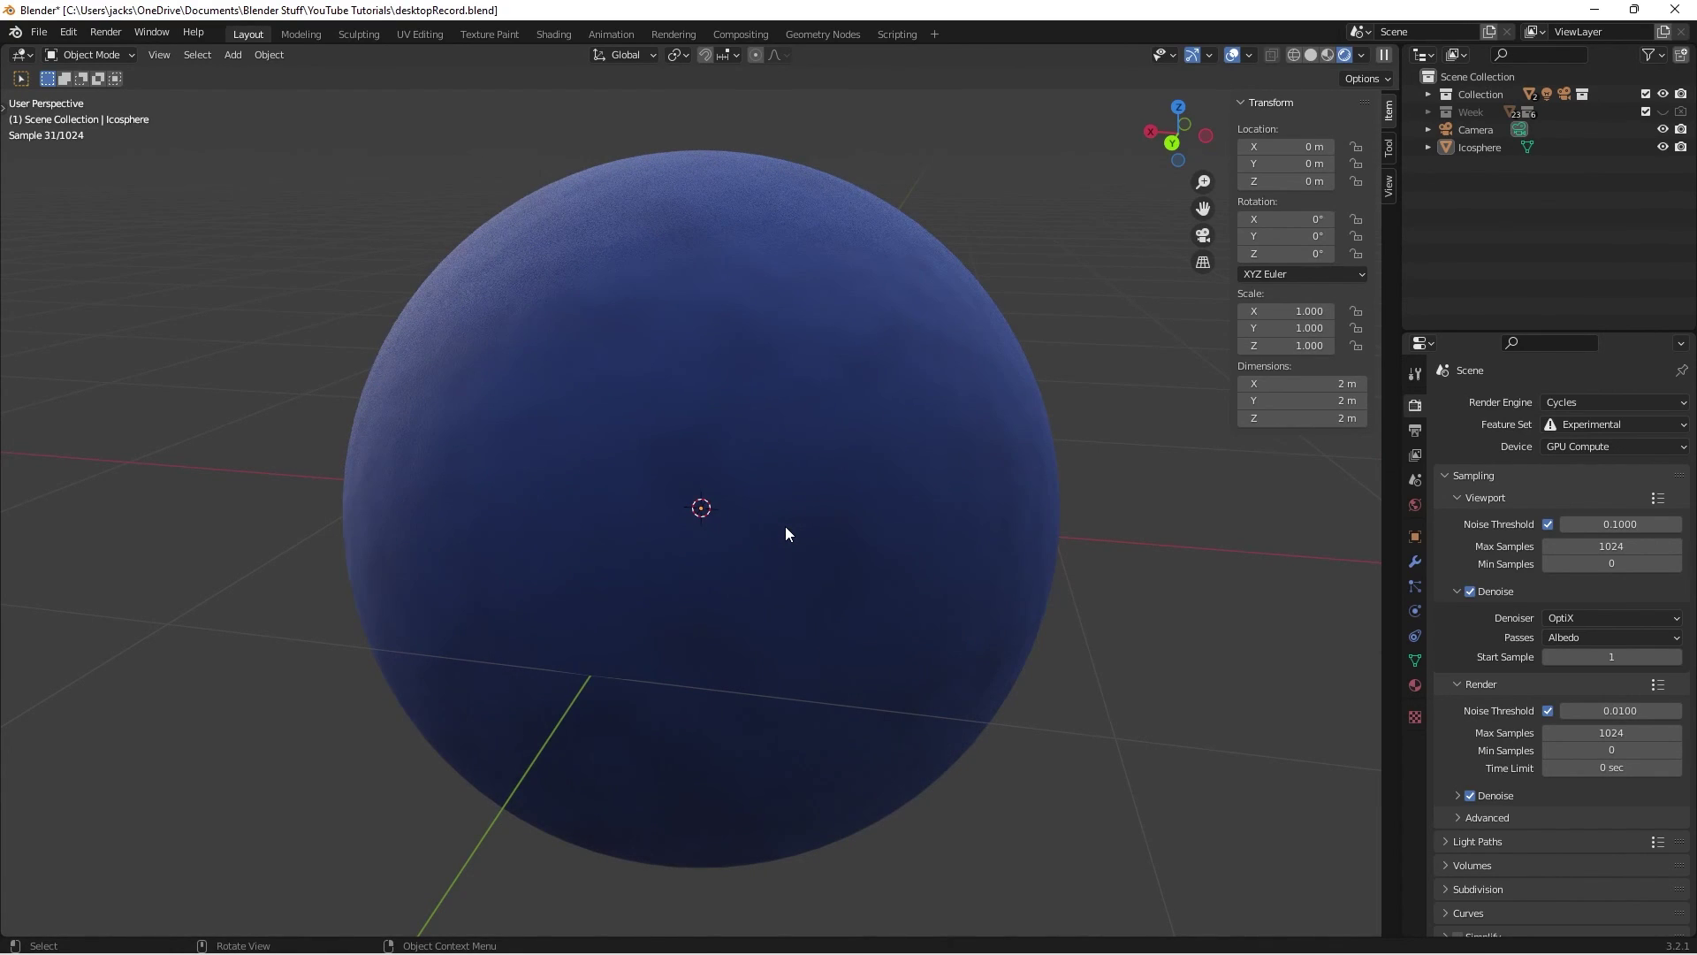
click(584, 372)
click(1081, 367)
click(834, 467)
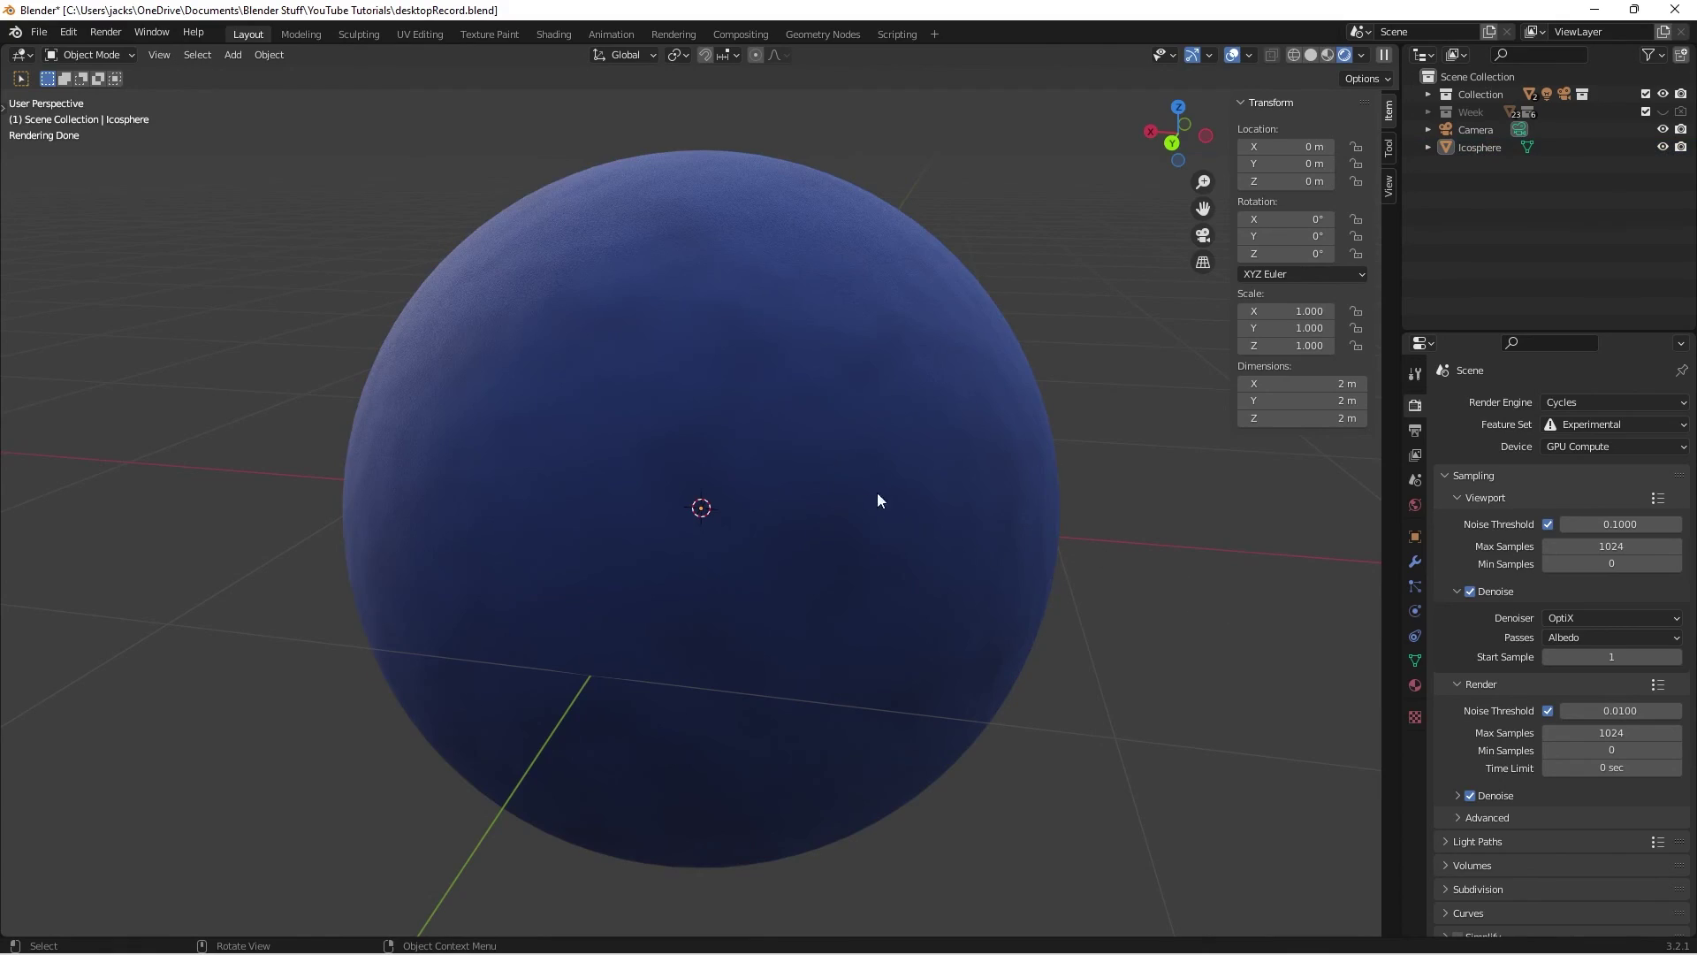